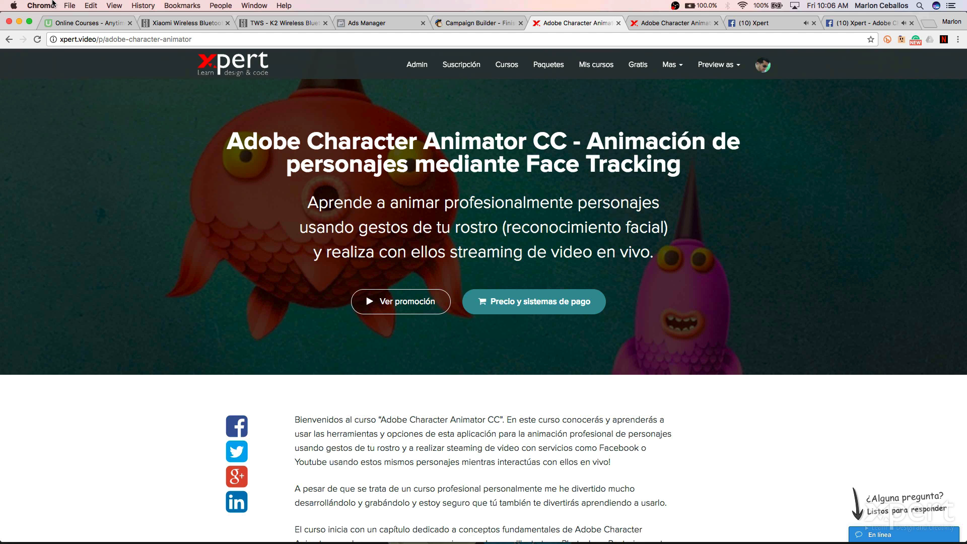
# View the Adobe Character Animator course page opened with the 50OFF coupon code
pyautogui.click(701, 25)
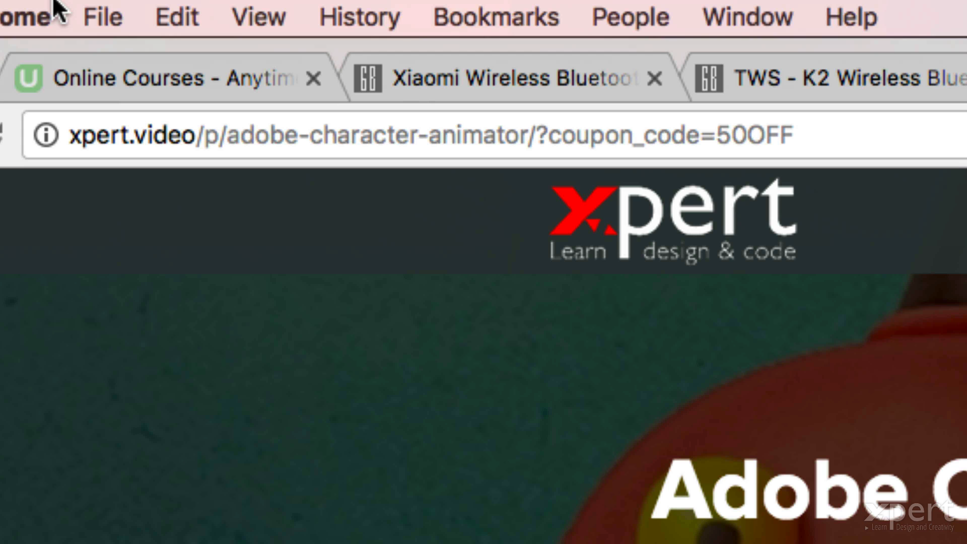
pyautogui.click(55, 4)
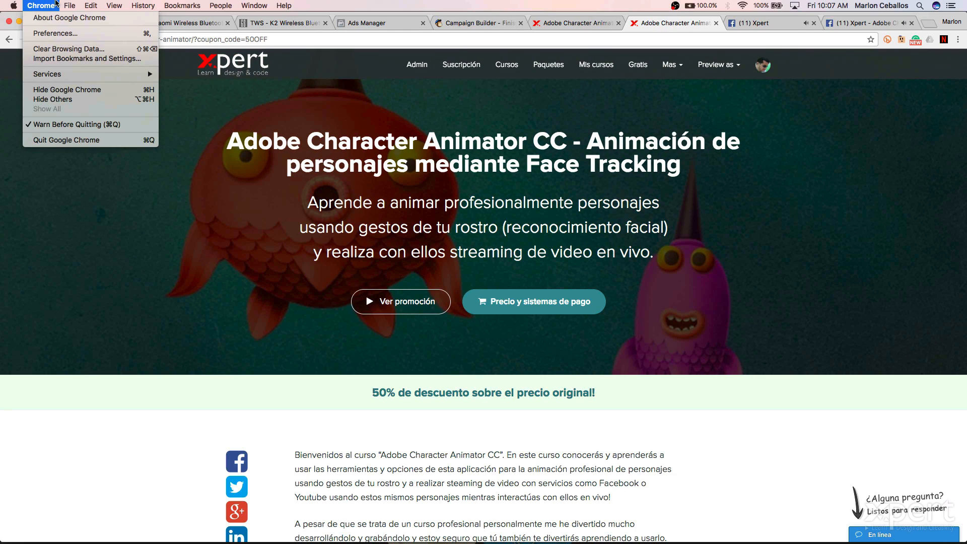
pyautogui.click(808, 146)
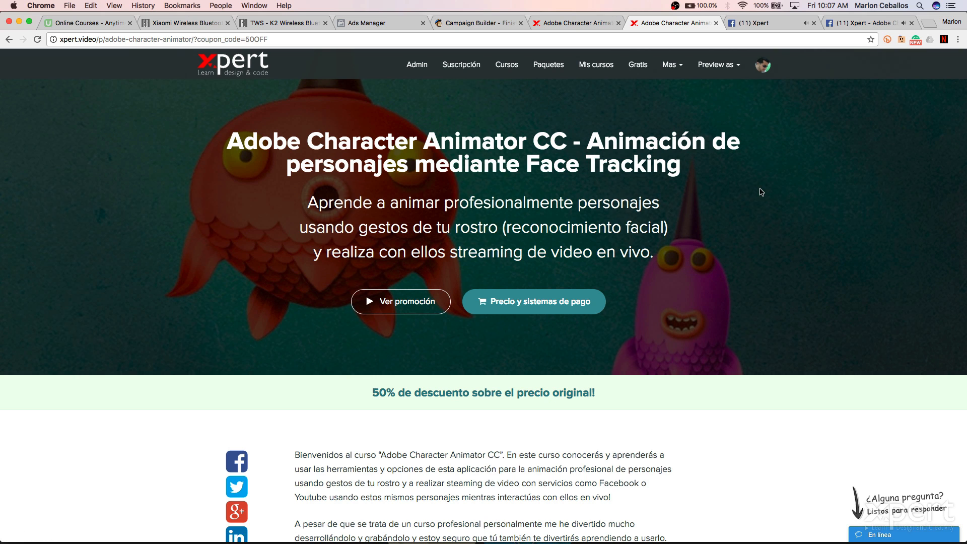
# Open a carrot-no-estructura.ai from the 03 Preparacion personajes folder in Illustrator
pyautogui.press('super+Tab')
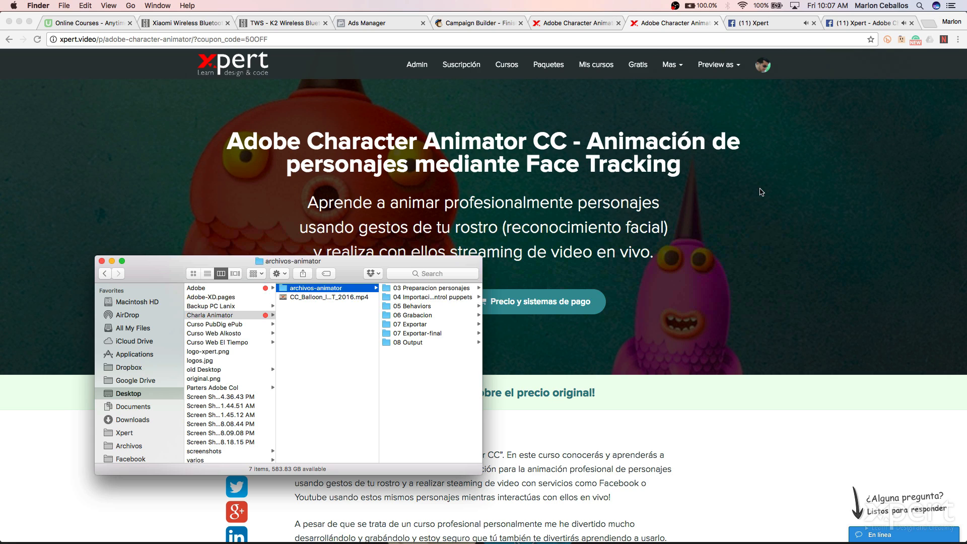
pyautogui.click(445, 292)
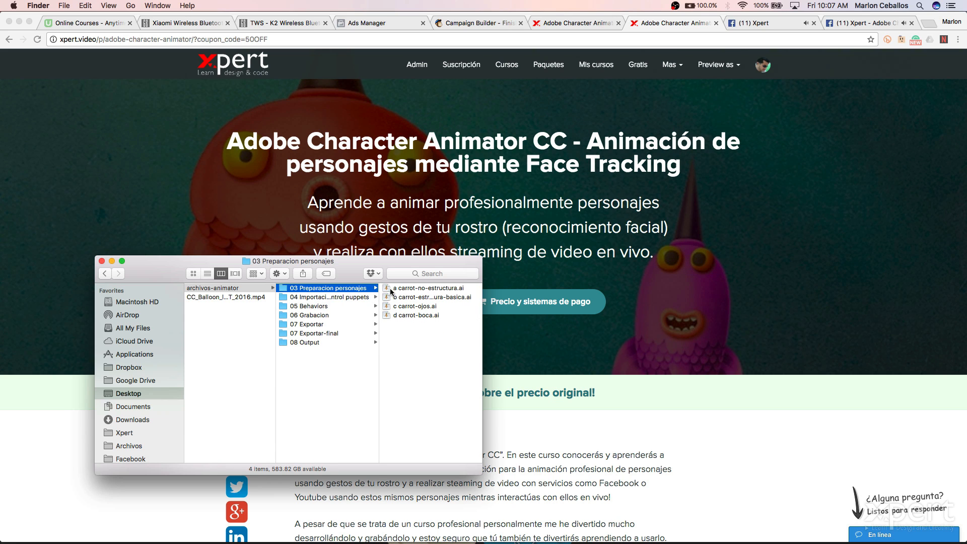
pyautogui.click(387, 290)
pyautogui.doubleClick(282, 288)
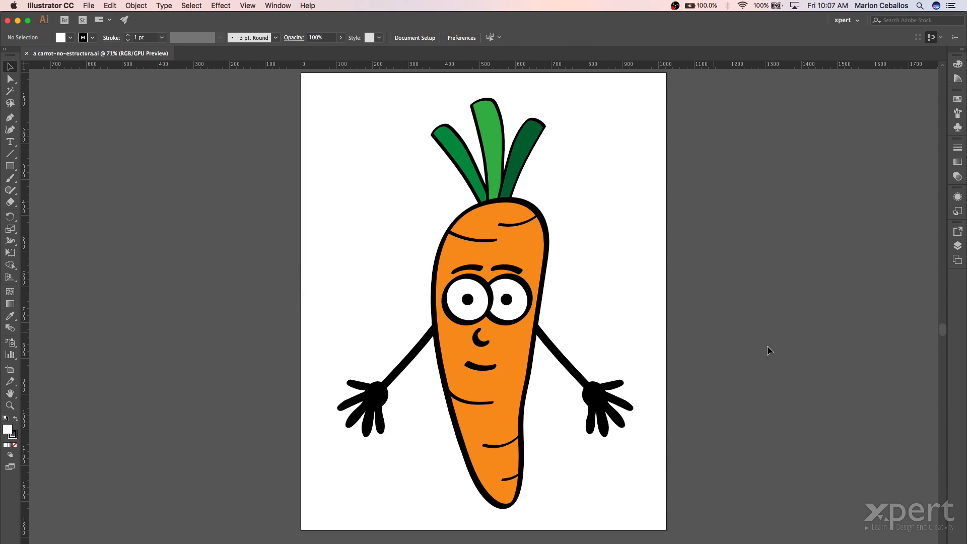
# Show the document's layers, enlarge the list enough to read the item names, and collapse Layer 1
pyautogui.click(959, 245)
pyautogui.moveTo(890, 328); pyautogui.dragTo(890, 419)
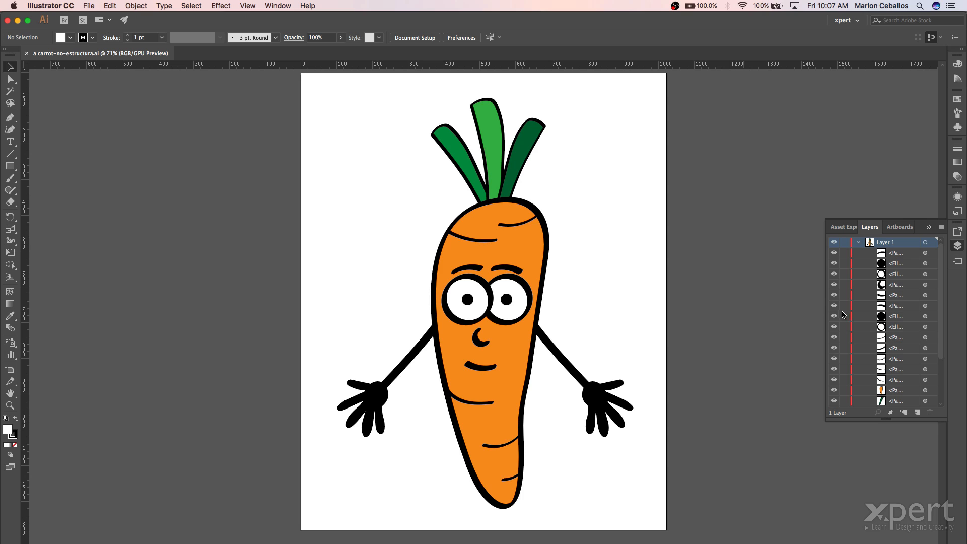
pyautogui.moveTo(825, 307); pyautogui.dragTo(731, 307)
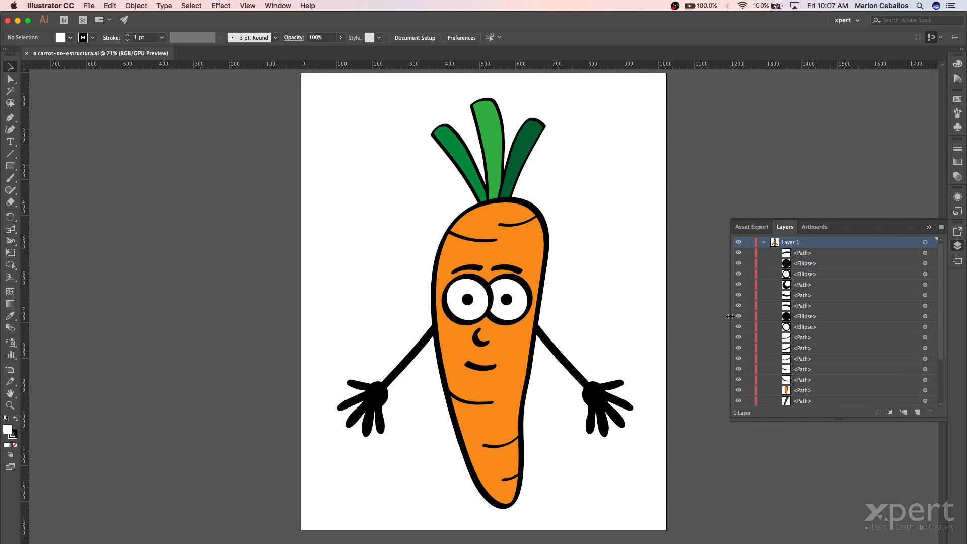
pyautogui.click(764, 243)
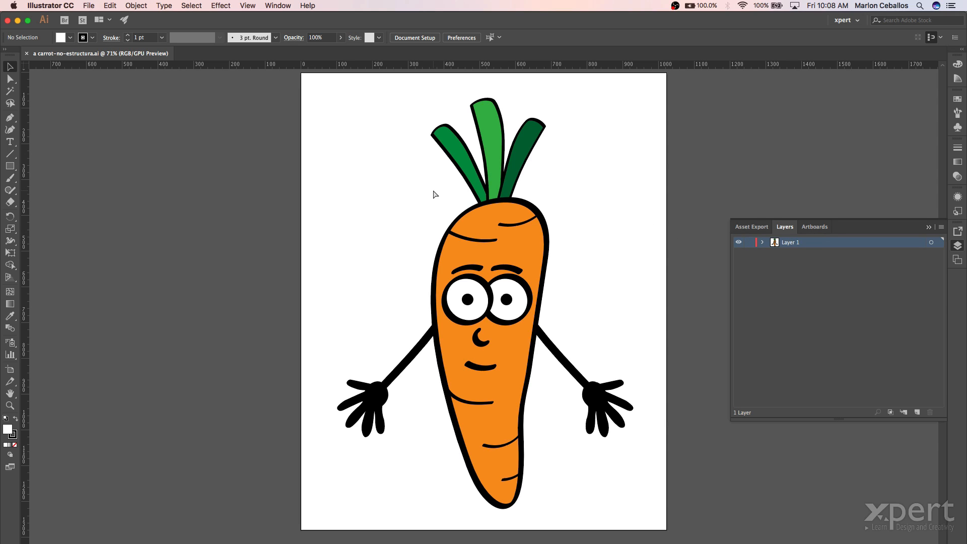
# Check the carrot artwork in Outline view and return to the colour preview
pyautogui.press('super+y')
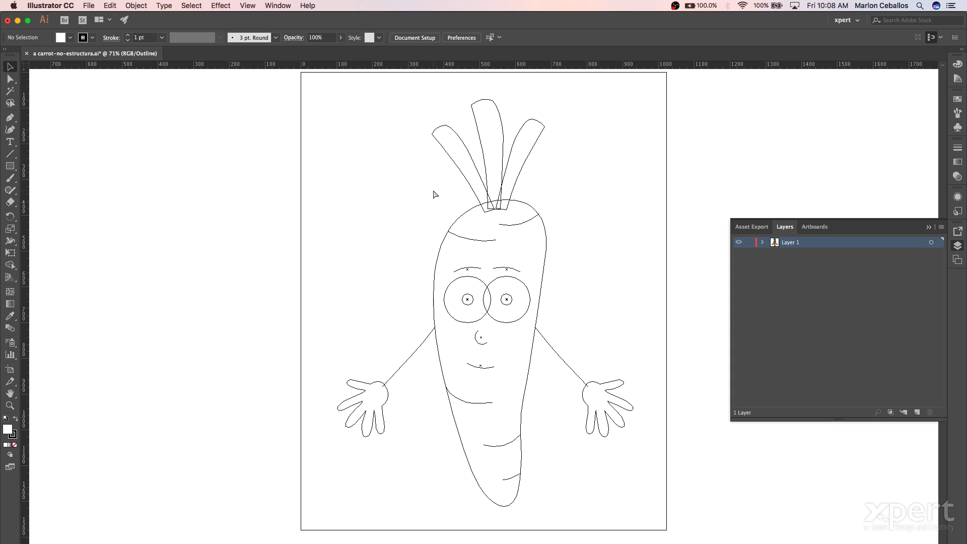
pyautogui.press('super+y')
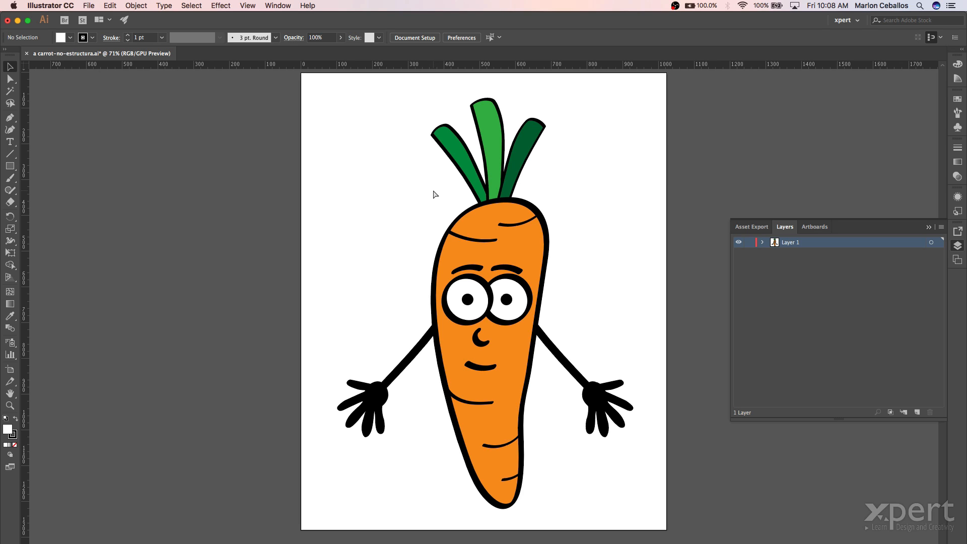
pyautogui.press('super+Tab')
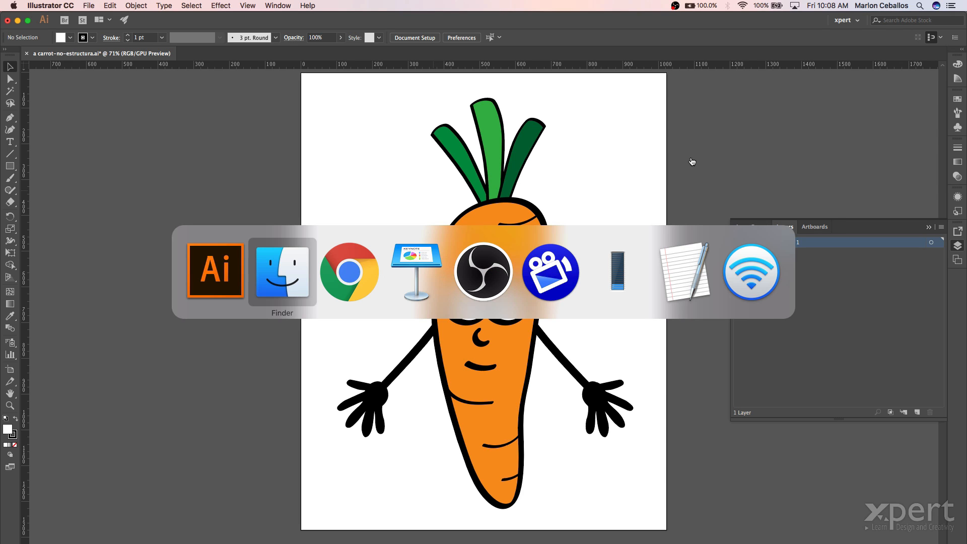
pyautogui.press('Escape')
pyautogui.press('super+Tab')
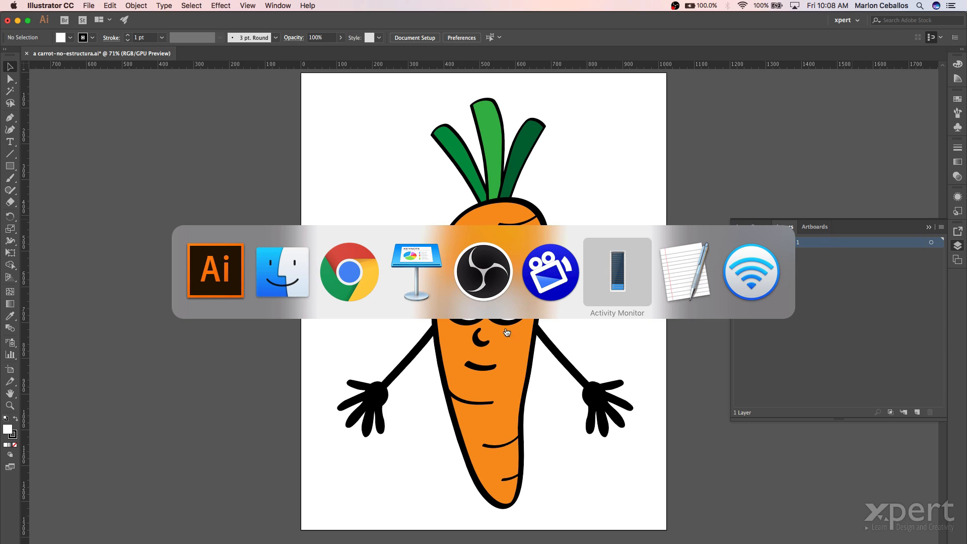
pyautogui.press('Escape')
# Launch Adobe Character Animator by searching the system for "cha"
pyautogui.press('super+space')
pyautogui.write('cha')
pyautogui.press('Return')
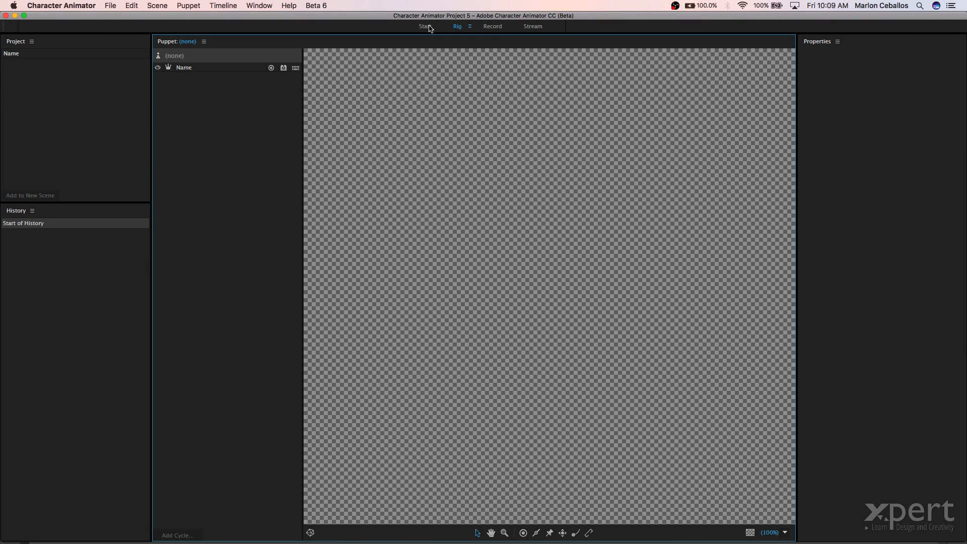
# Look through the Record, Rig and Start workspaces of the empty project
pyautogui.click(498, 27)
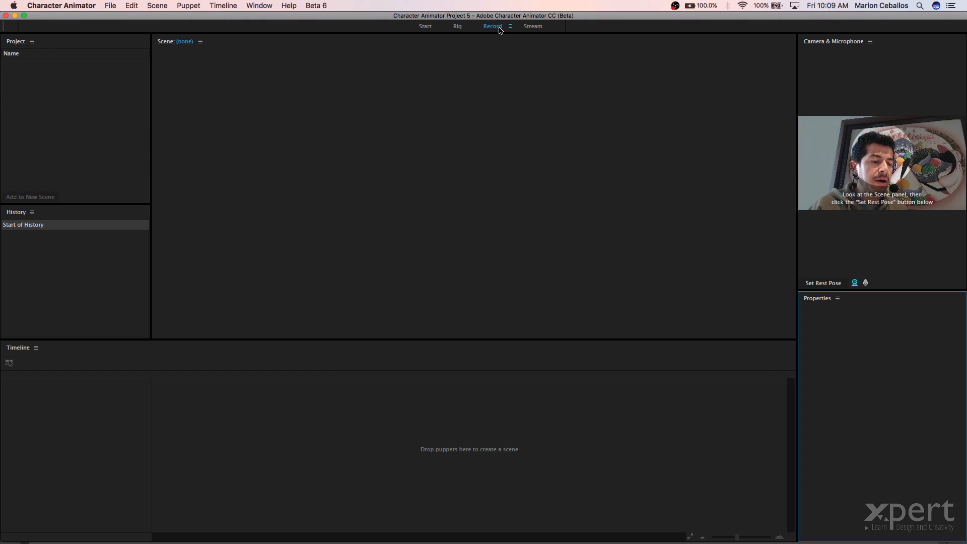
pyautogui.click(457, 28)
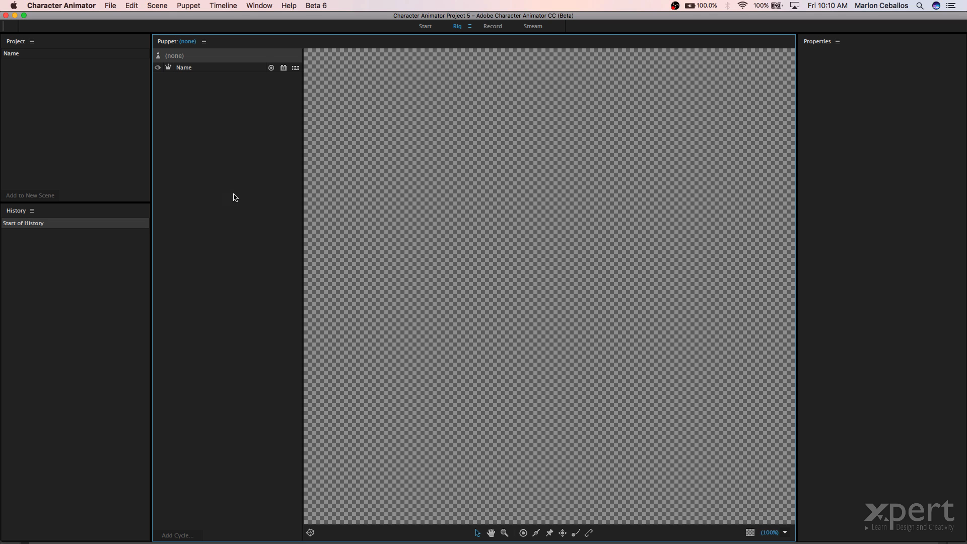
pyautogui.click(493, 28)
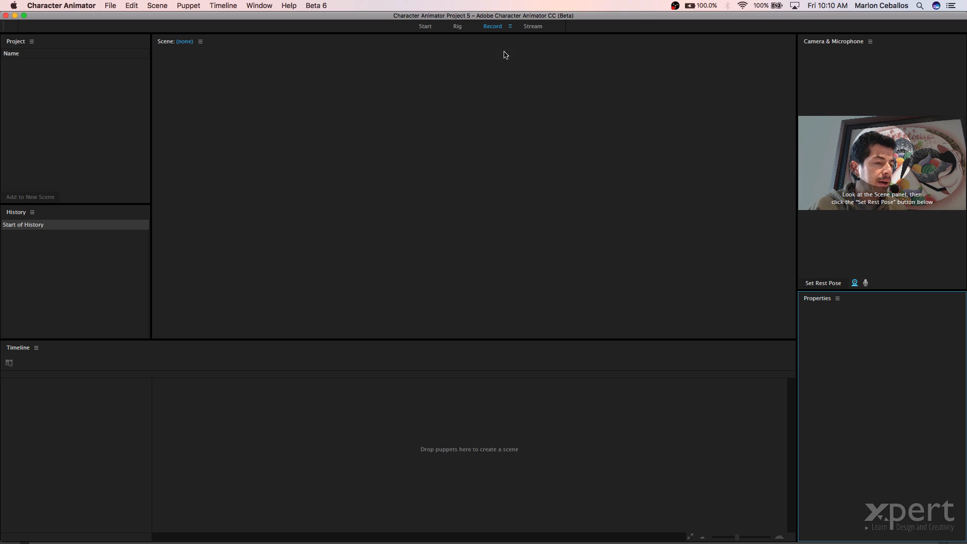
pyautogui.click(425, 27)
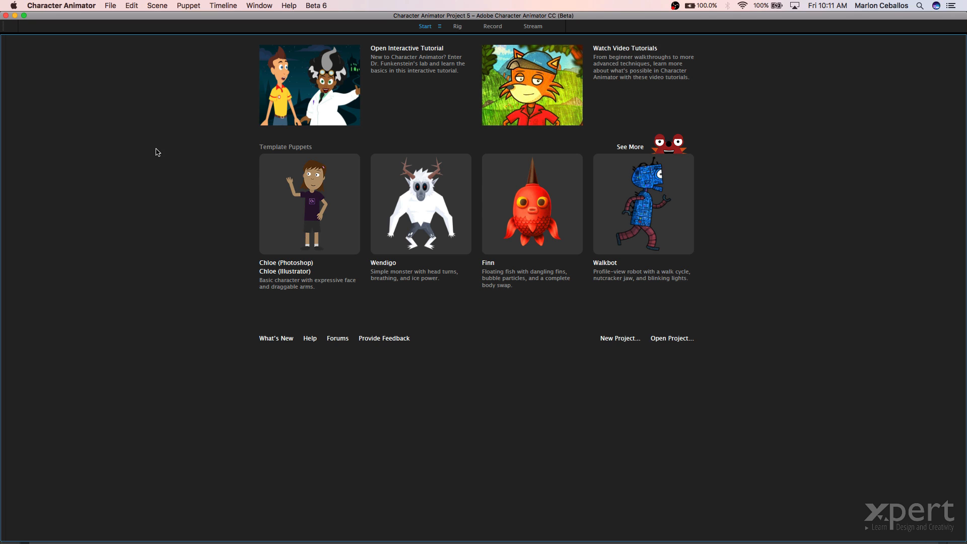
# Import a carrot-no-estructura.ai from the 03 Preparacion personajes folder in the Rig workspace
pyautogui.click(458, 28)
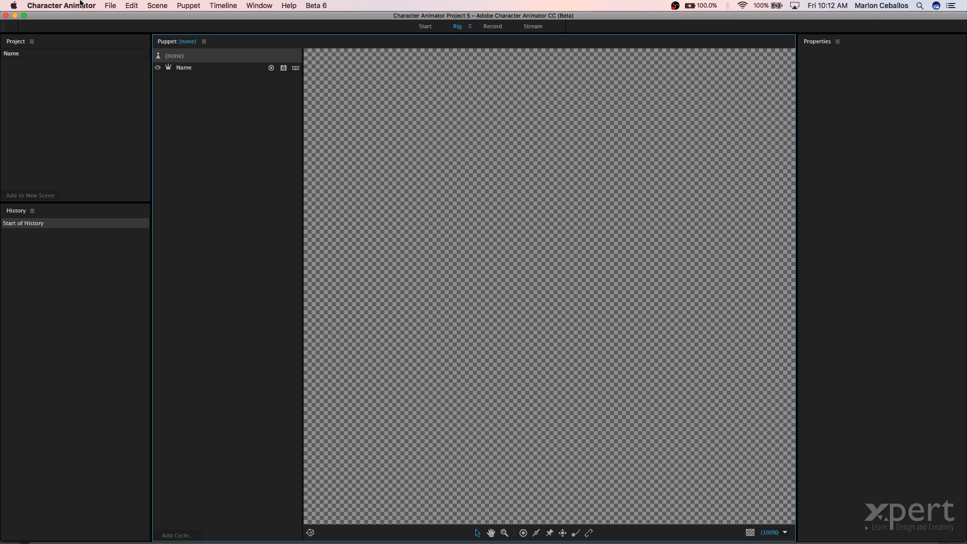
pyautogui.click(110, 5)
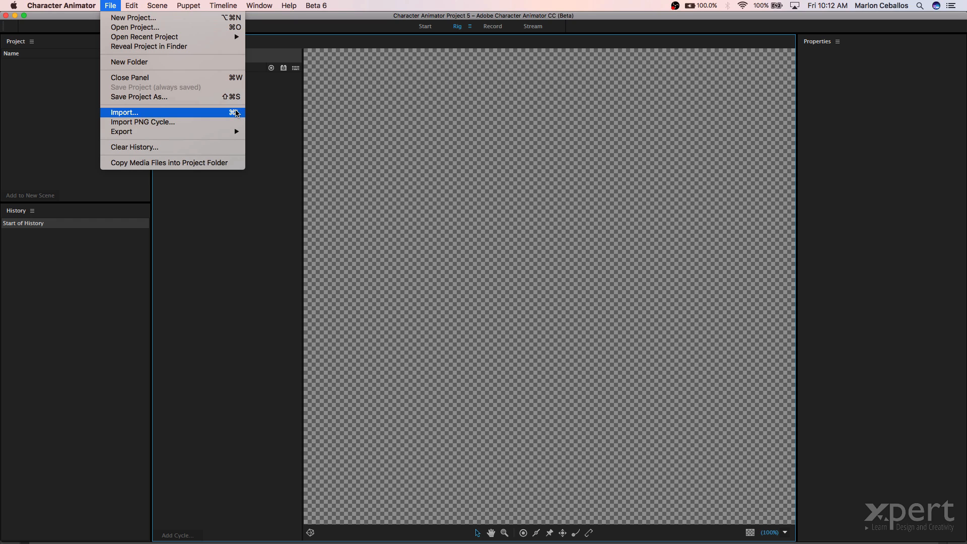
pyautogui.click(242, 116)
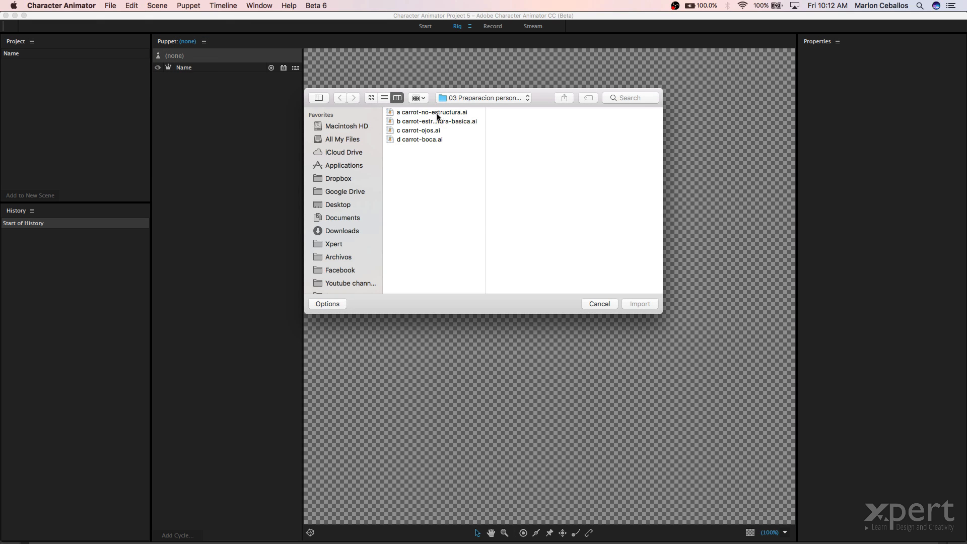
pyautogui.click(467, 101)
pyautogui.click(409, 126)
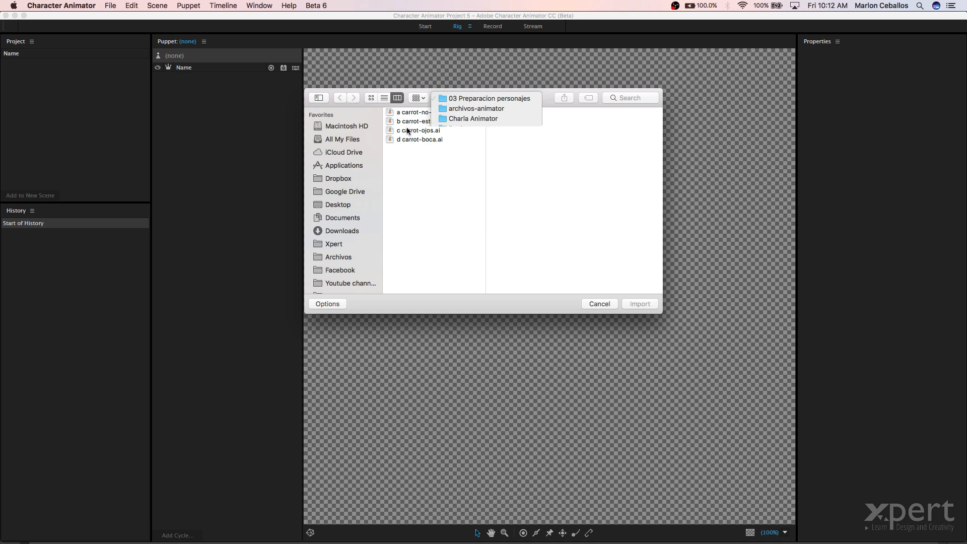
pyautogui.click(432, 113)
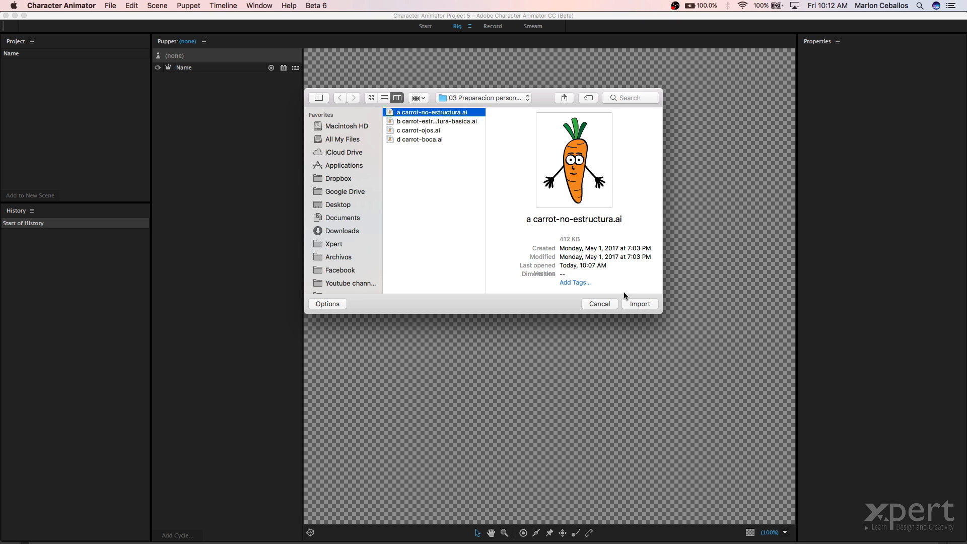
pyautogui.click(639, 303)
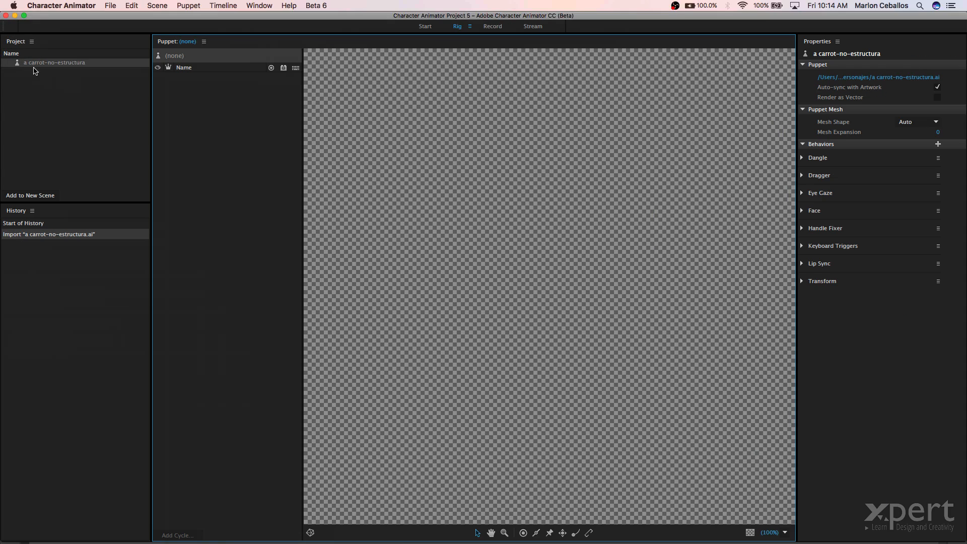
# Open the imported a carrot-no-estructura puppet for rigging and view the list of open puppets
pyautogui.doubleClick(31, 65)
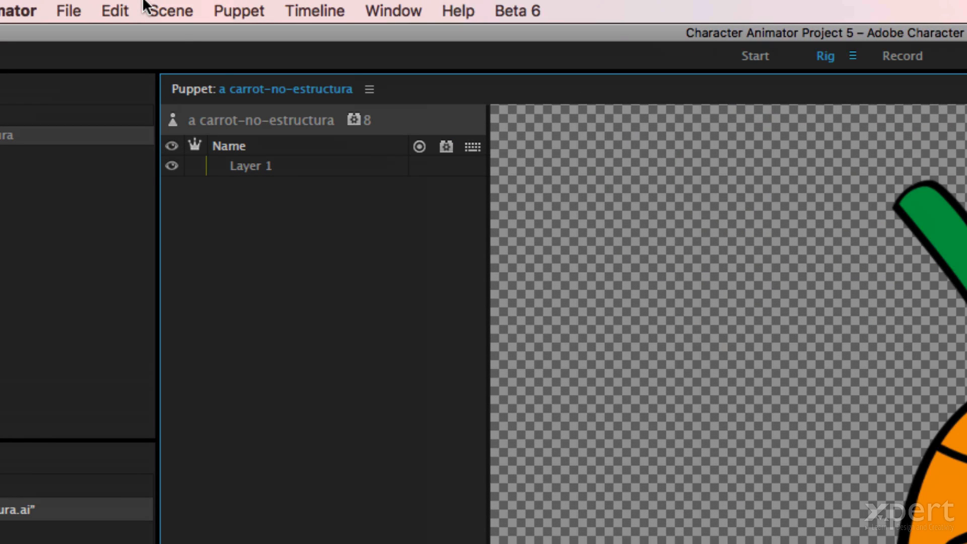
pyautogui.click(309, 98)
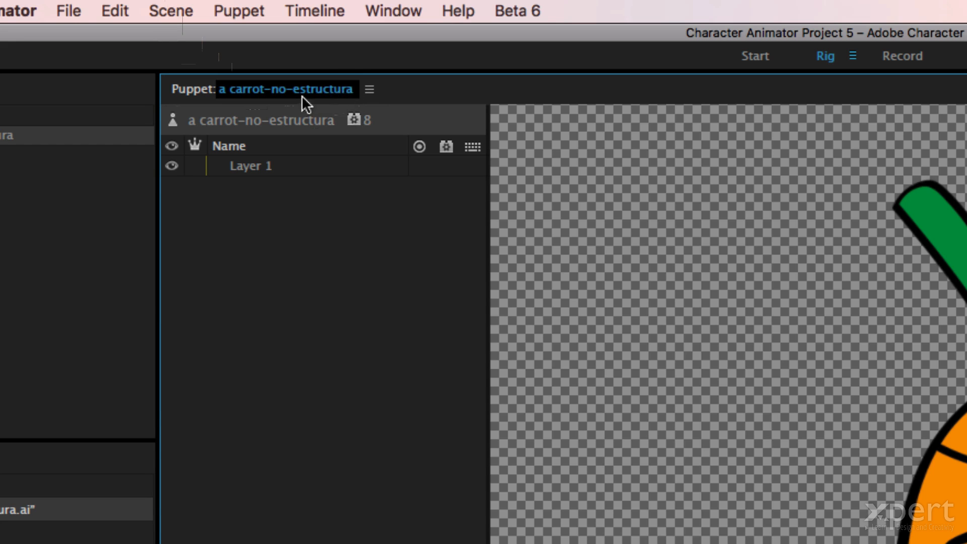
pyautogui.click(347, 91)
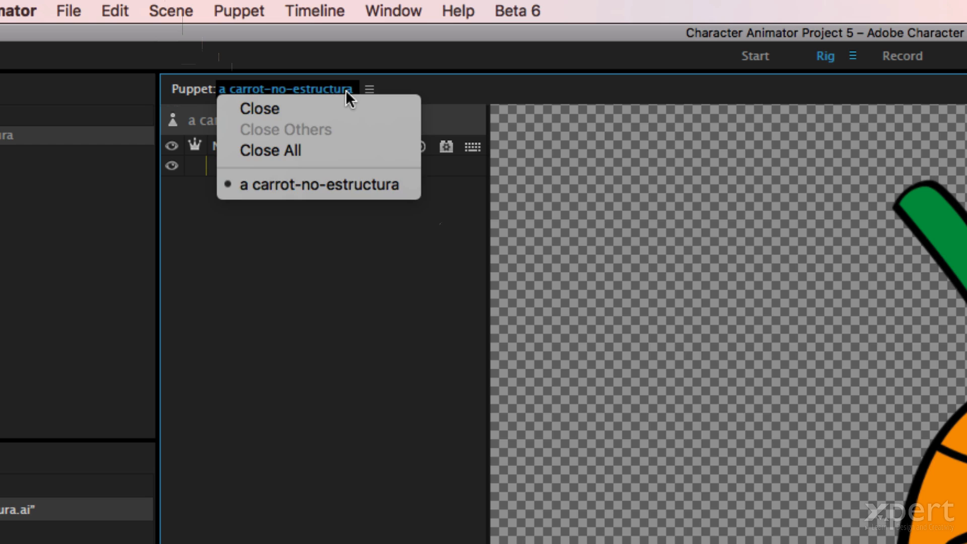
pyautogui.click(346, 255)
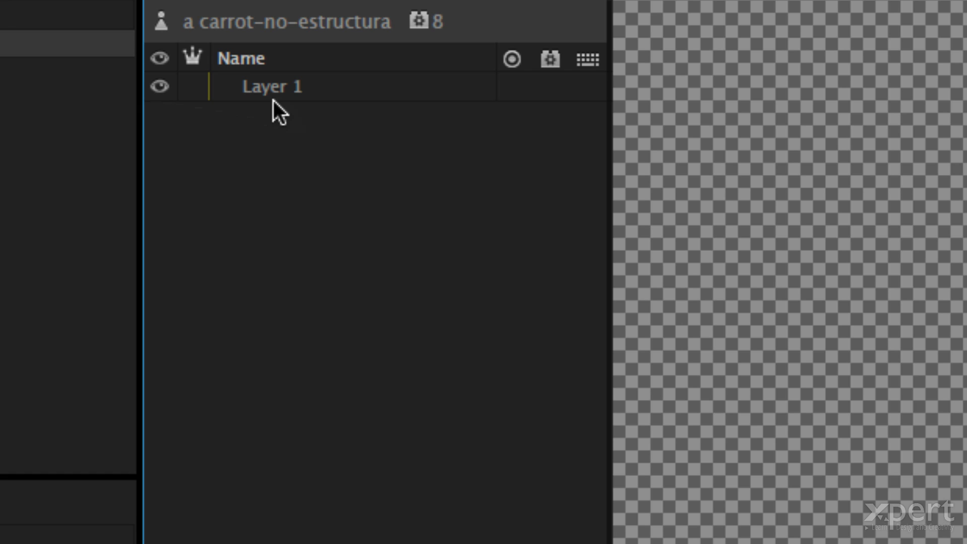
# Switch to Illustrator to compare the source file's layers with the puppet's, and return to Character Animator
pyautogui.press('super+Tab')
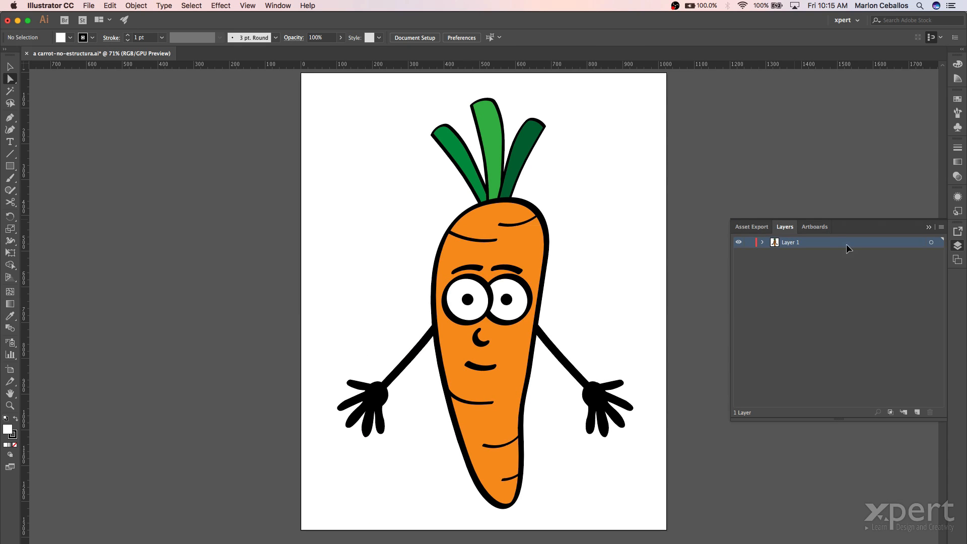
pyautogui.press('super+Tab')
pyautogui.press('super+Tab')
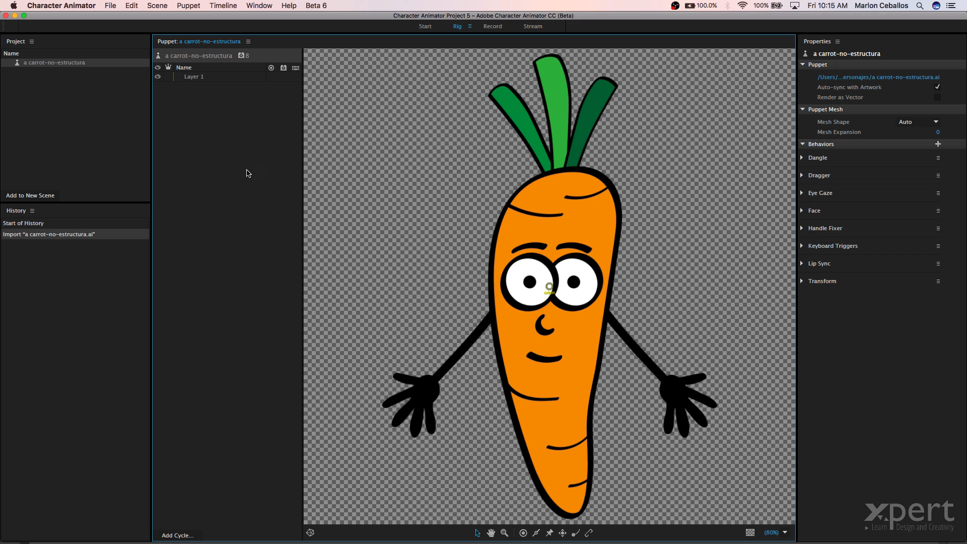
# Select the puppet's Layer 1 and examine its properties, especially the face tags for the right pupil and right eyebrow
pyautogui.click(199, 79)
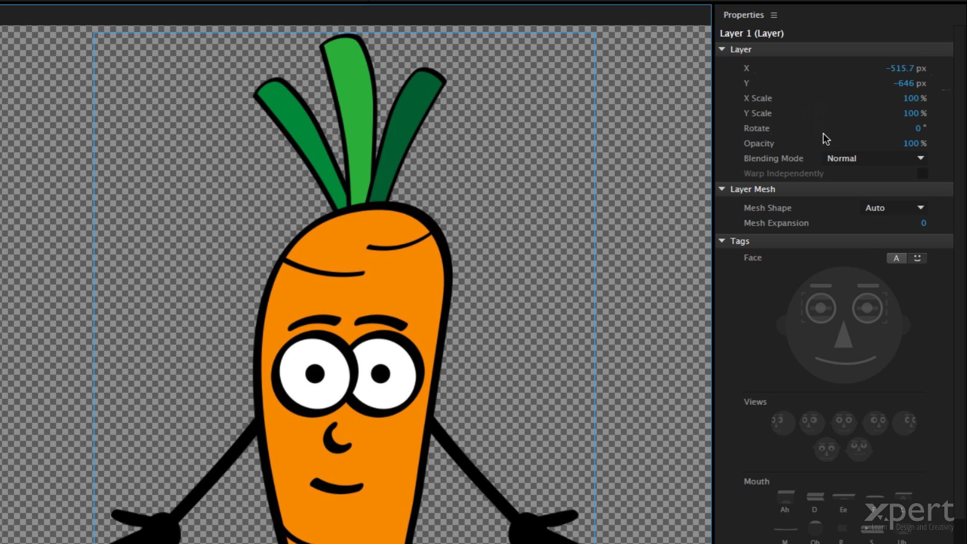
pyautogui.scroll(-7, 925, 349)
pyautogui.scroll(7, 926, 349)
pyautogui.scroll(-2, 925, 349)
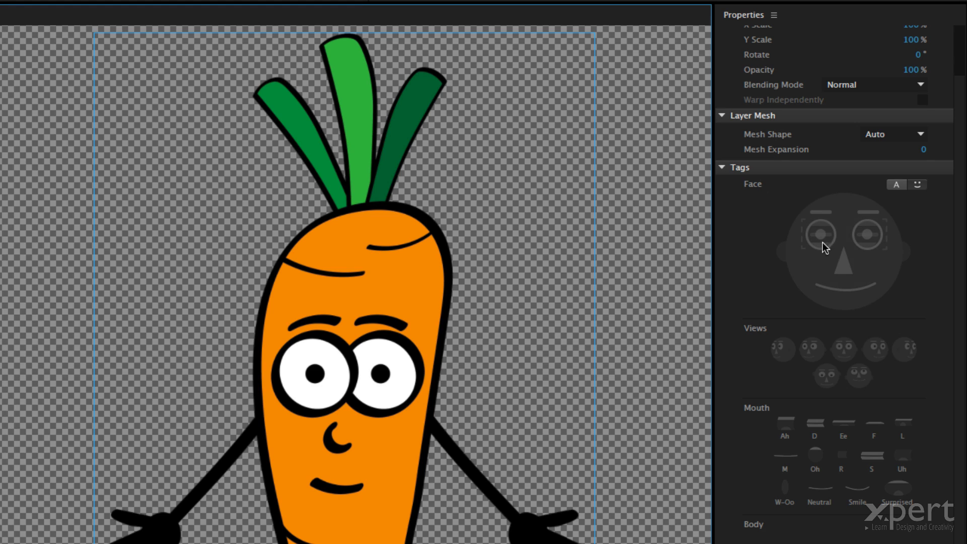
pyautogui.moveTo(822, 233)
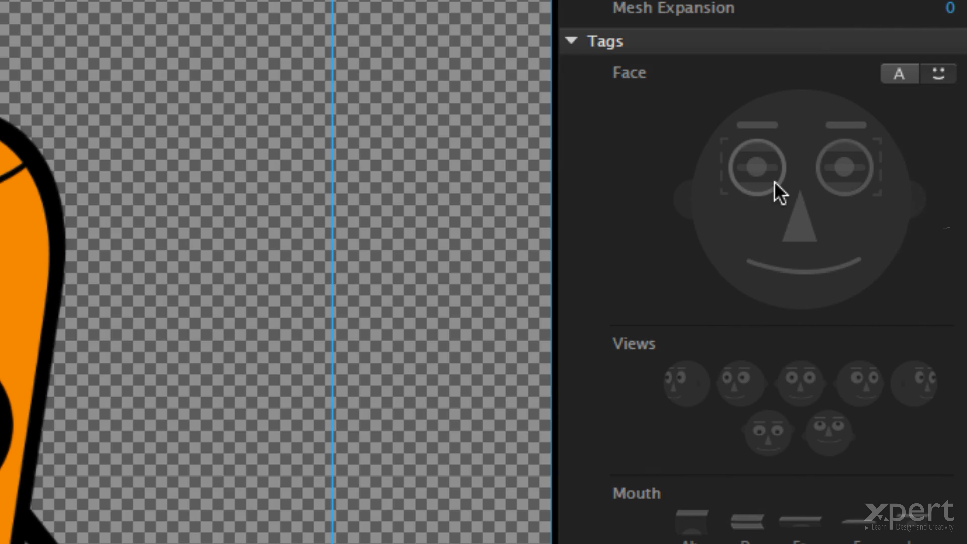
pyautogui.moveTo(871, 192)
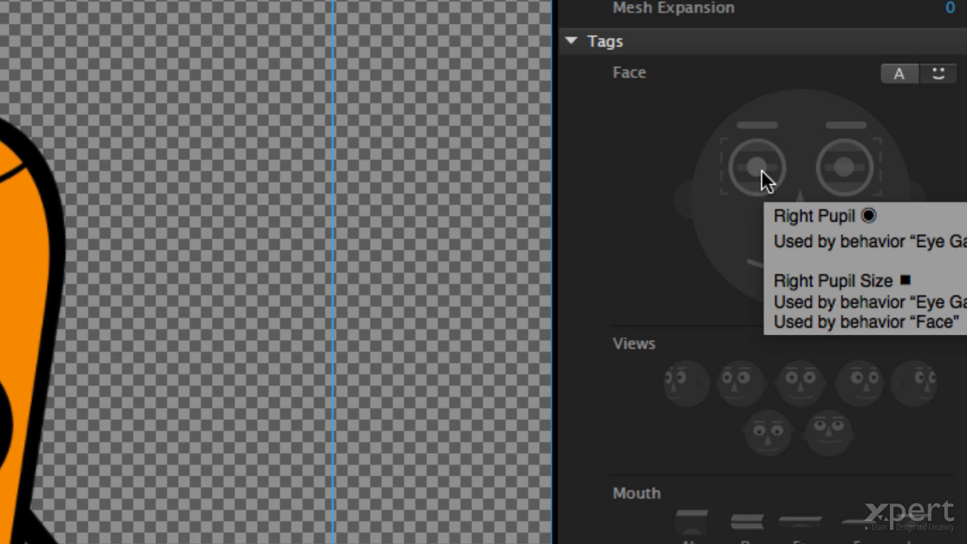
pyautogui.moveTo(761, 133)
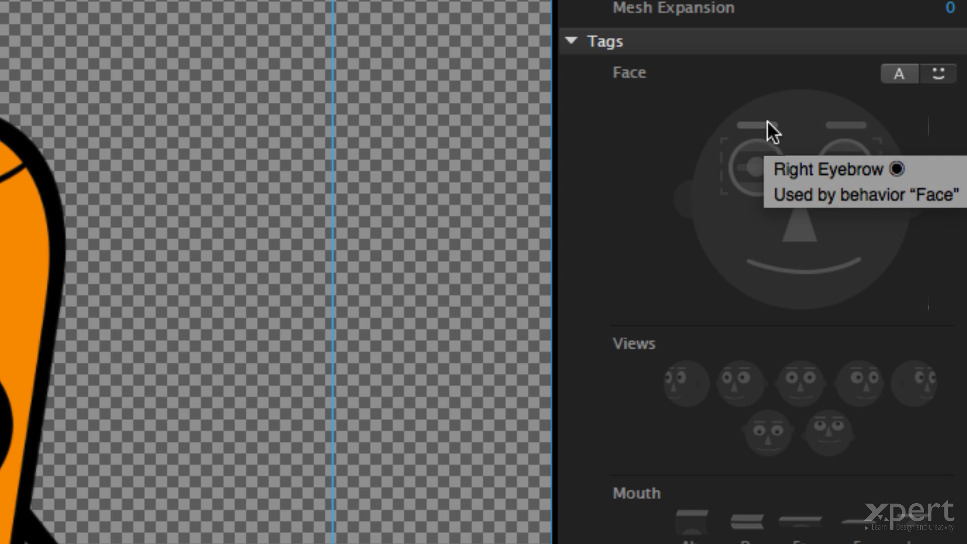
# Switch to the Keynote presentation and review the Head, Mouth and Body layer-structure slides and the slide with the presentation's web address
pyautogui.moveTo(761, 155)
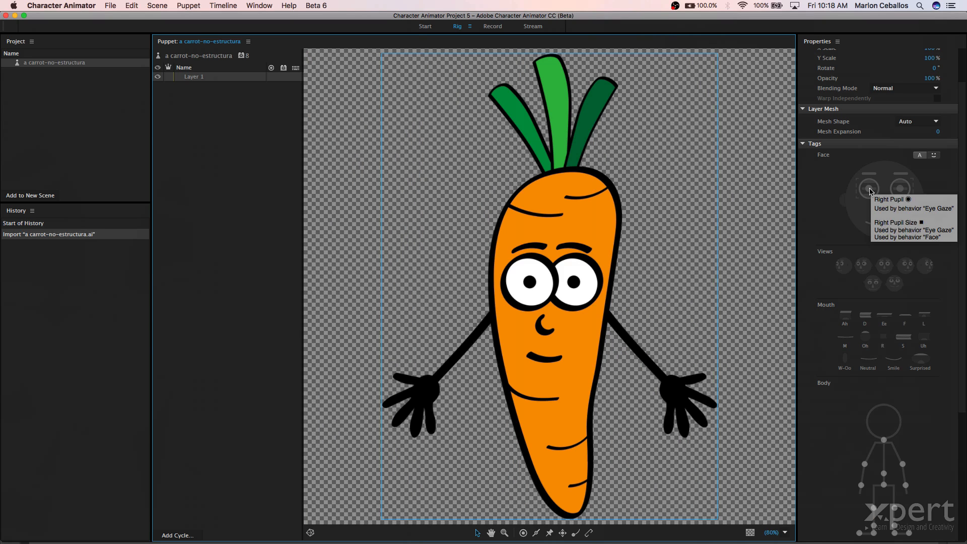
pyautogui.press('super+Tab')
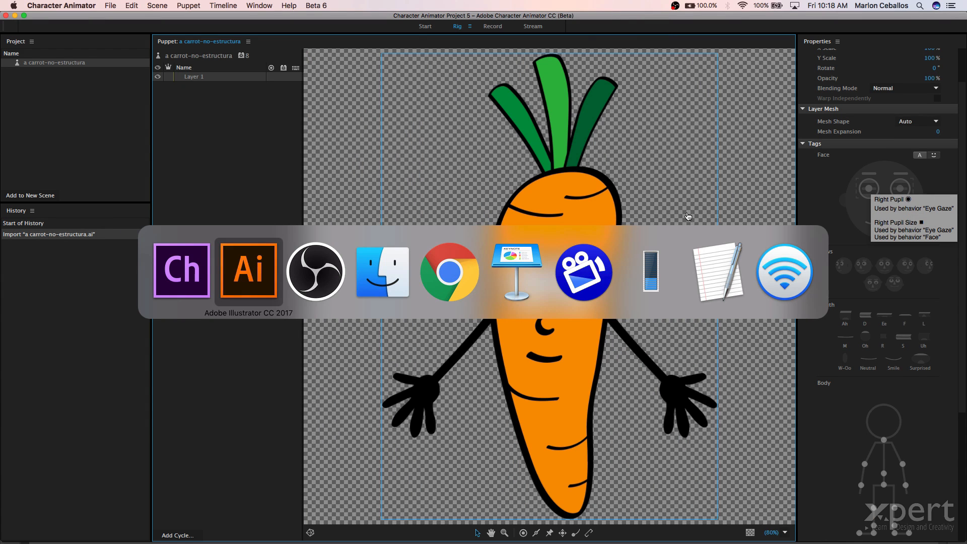
pyautogui.click(514, 265)
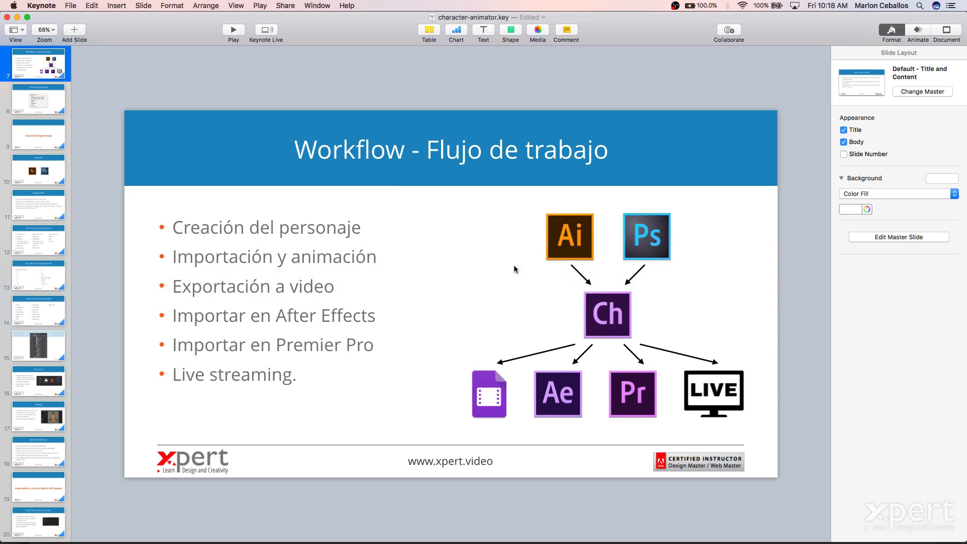
pyautogui.click(42, 245)
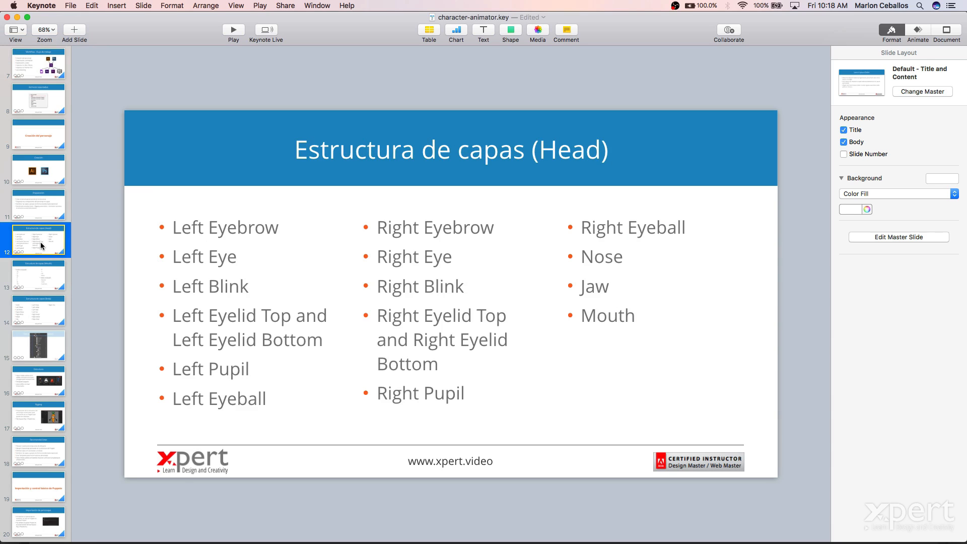
pyautogui.click(45, 281)
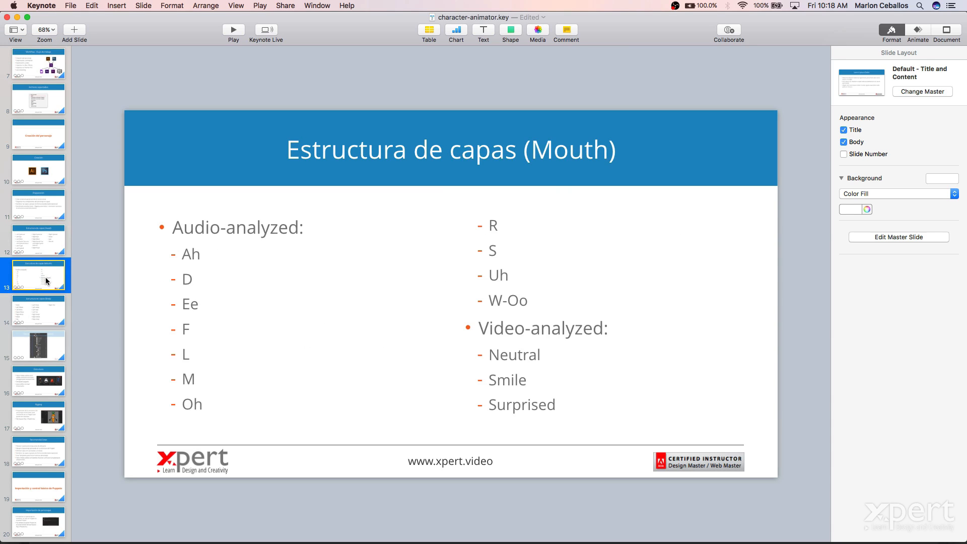
pyautogui.click(45, 308)
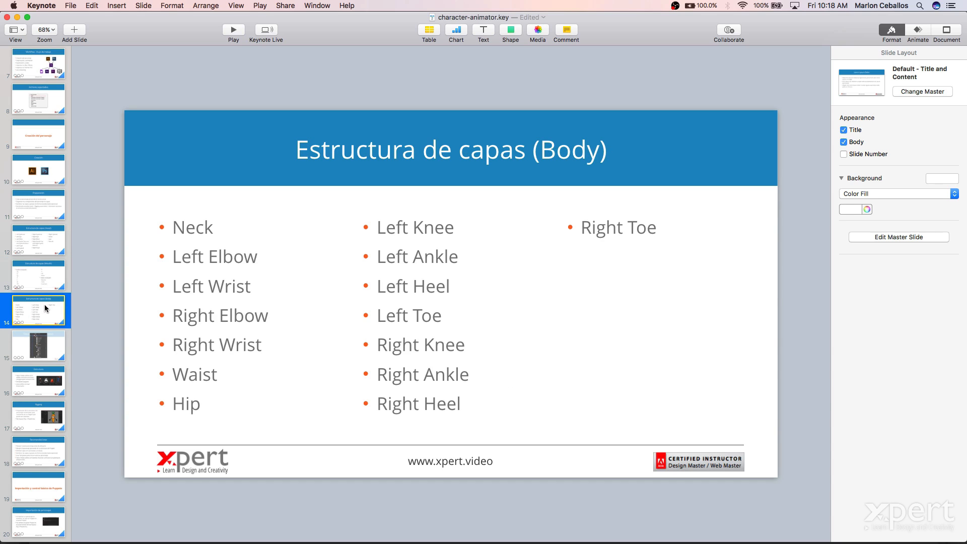
pyautogui.scroll(-15, 45, 308)
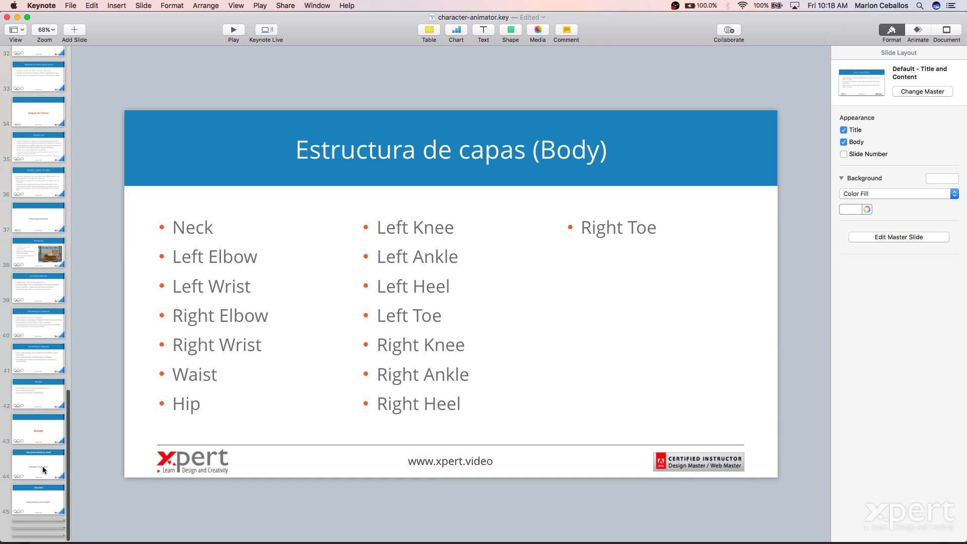
pyautogui.click(43, 470)
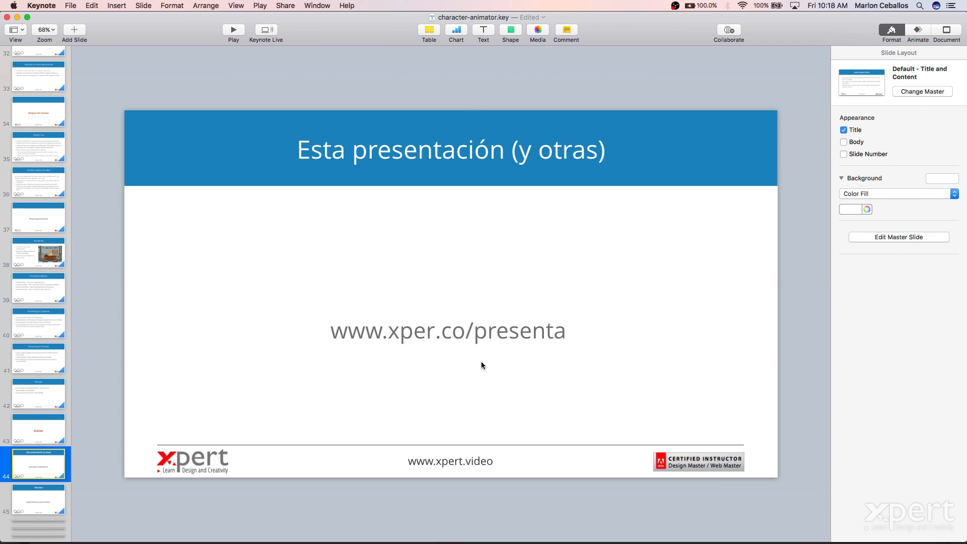
# Switch to Illustrator, expand Layer 1 of the carrot artwork and select the pupil of the character's right eye with the Selection tool
pyautogui.press('super+Tab')
pyautogui.press('super+Tab')
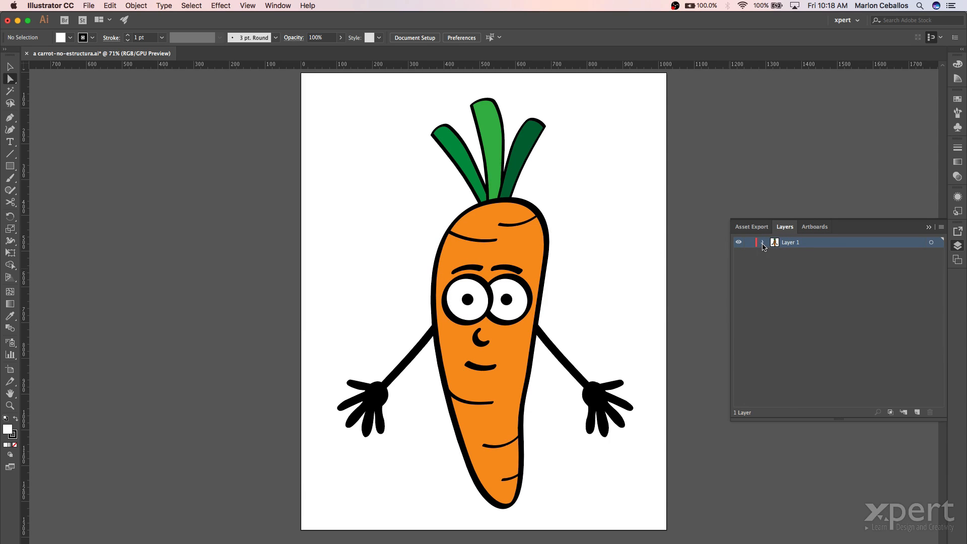
pyautogui.click(762, 244)
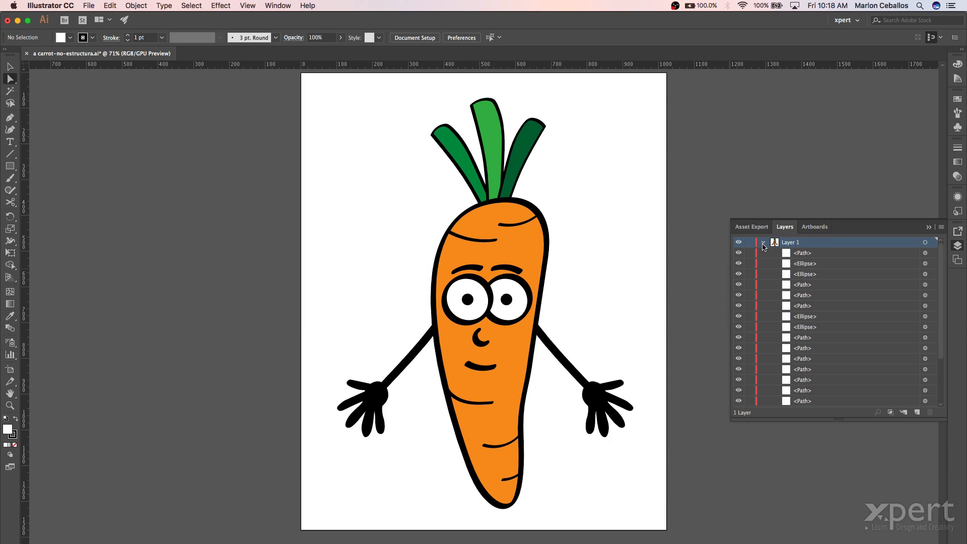
pyautogui.click(468, 299)
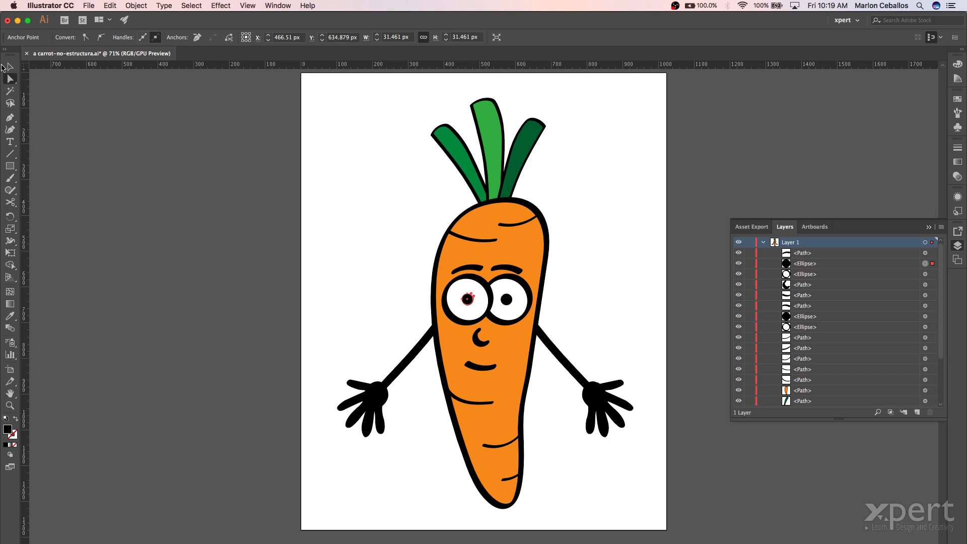
pyautogui.click(6, 67)
pyautogui.click(205, 225)
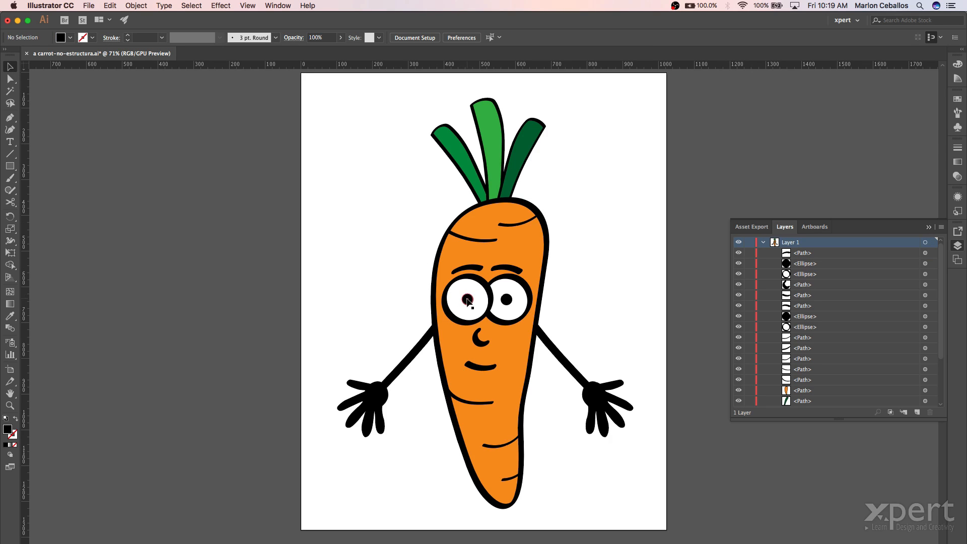
pyautogui.click(468, 300)
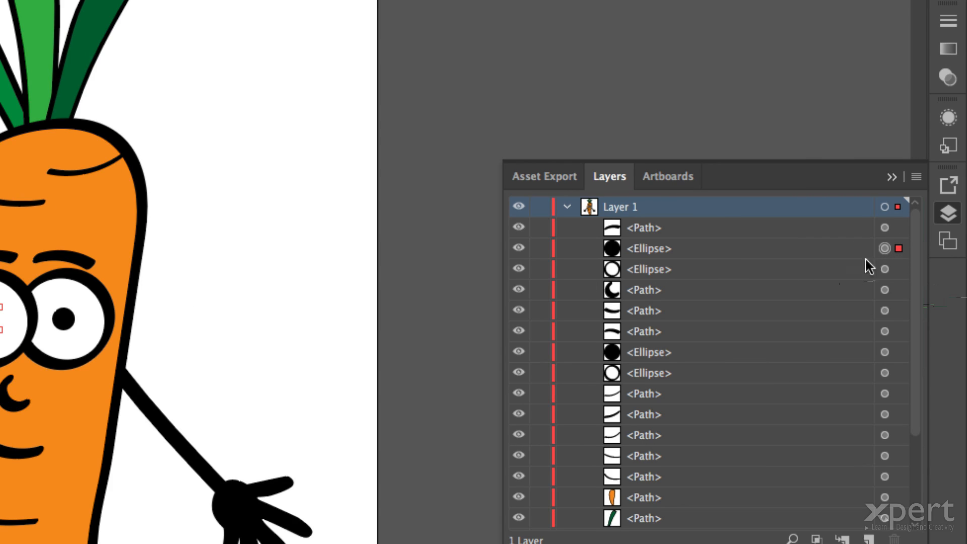
# Rename the selected pupil ellipse as Pupila, save the artwork and return to Character Animator
pyautogui.doubleClick(648, 250)
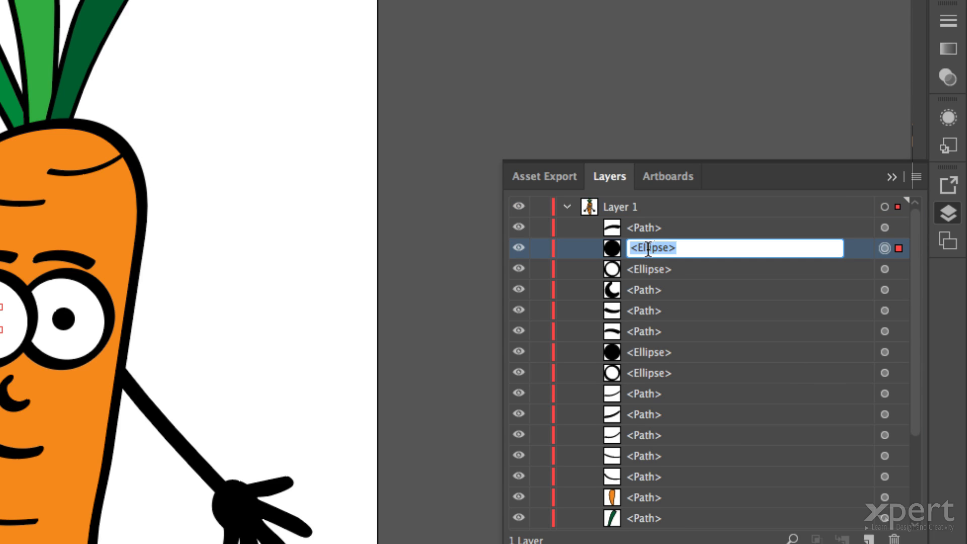
pyautogui.write('Pupila')
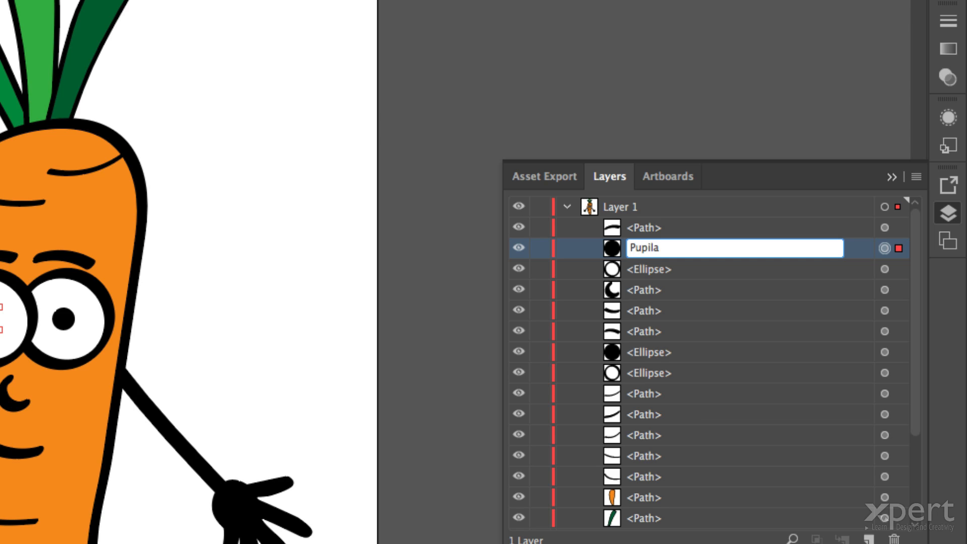
pyautogui.press('Return')
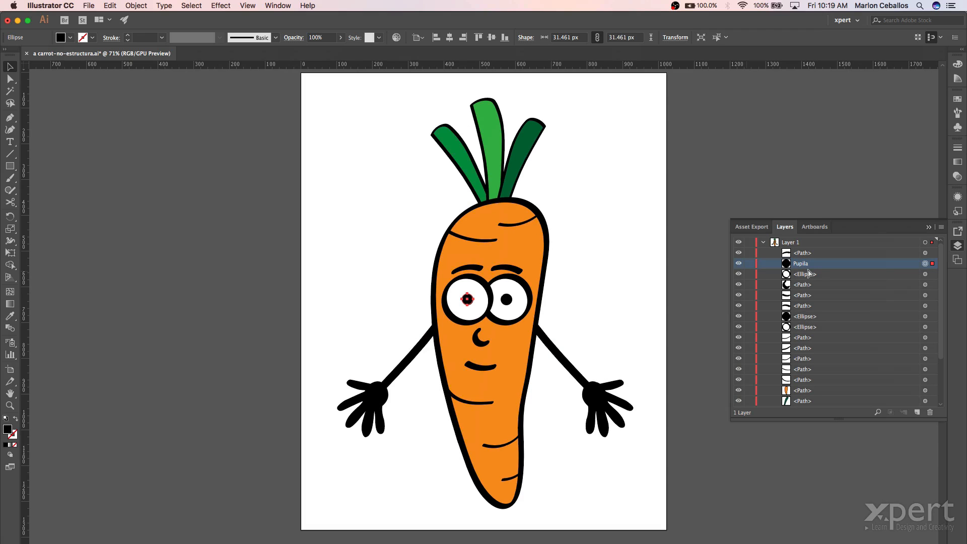
pyautogui.click(89, 6)
pyautogui.click(104, 82)
pyautogui.press('super+Tab')
pyautogui.press('super+Tab')
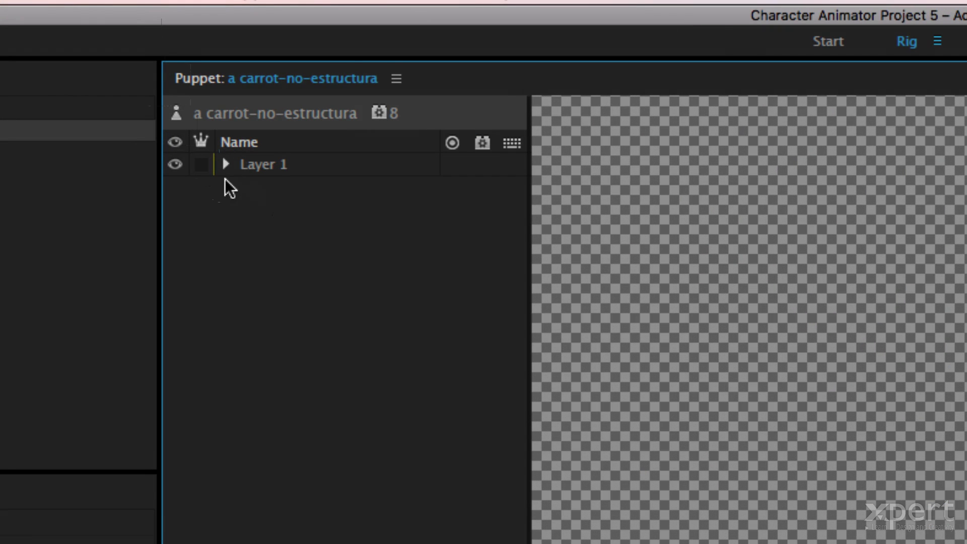
# Select the Pupila layer inside Layer 1, try assigning it the Right Pupil face tag, and remove that tag again
pyautogui.click(226, 164)
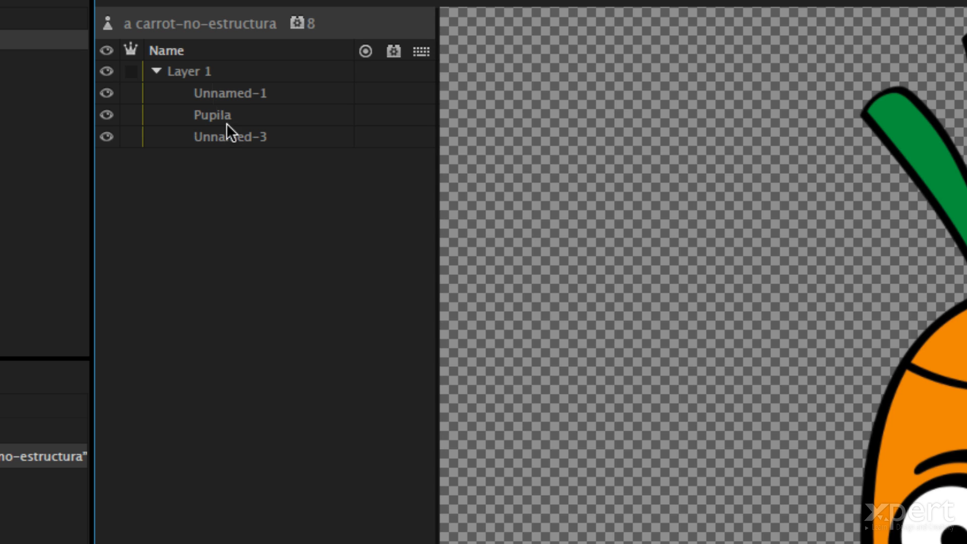
pyautogui.click(225, 115)
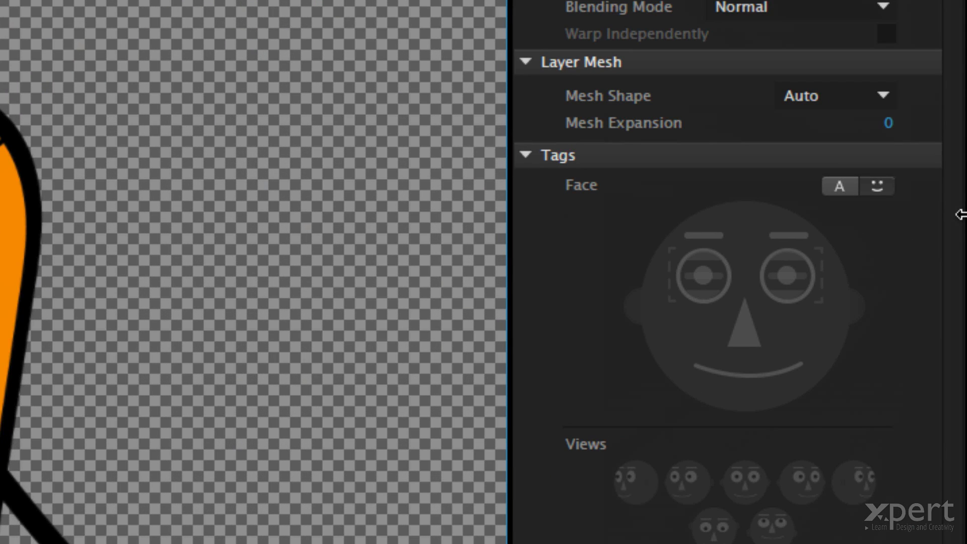
pyautogui.click(710, 284)
pyautogui.click(709, 284)
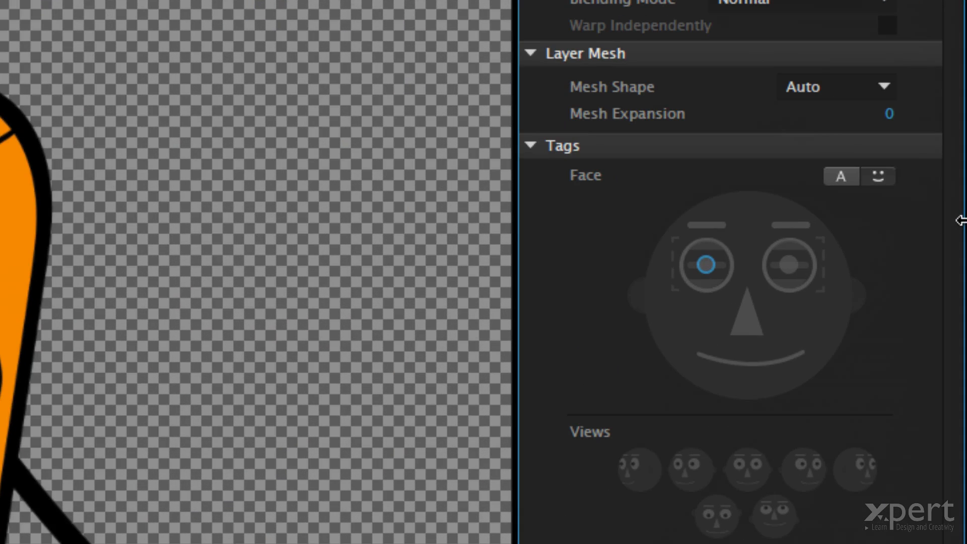
pyautogui.click(707, 272)
pyautogui.moveTo(706, 262)
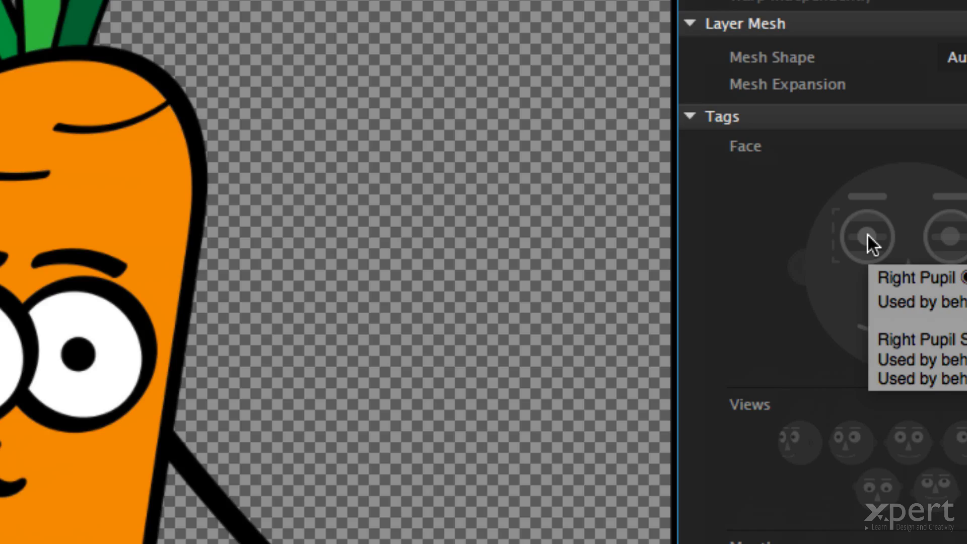
# Switch to Illustrator and rename the Pupila layer as Right Pupil
pyautogui.press('super+Tab')
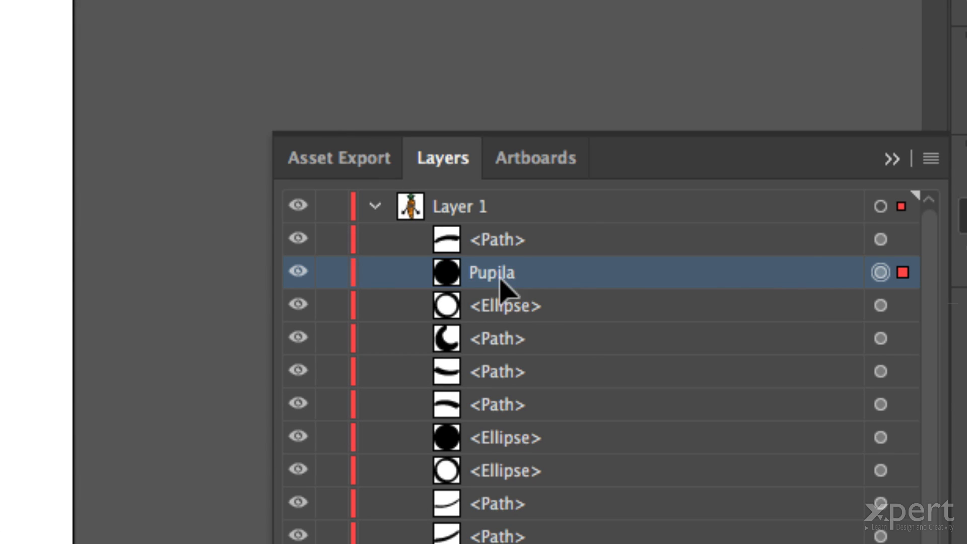
pyautogui.doubleClick(500, 280)
pyautogui.write('Ri')
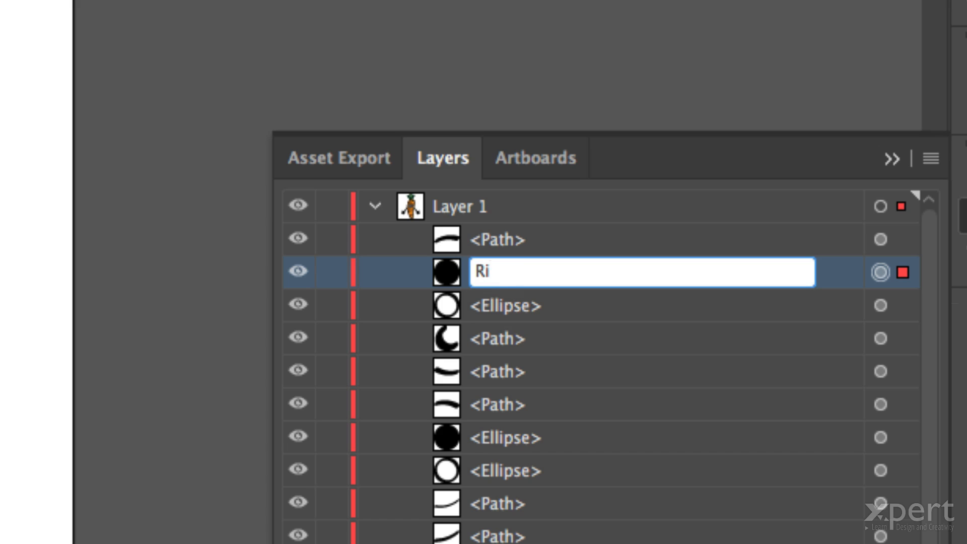
pyautogui.write('ght Pupil')
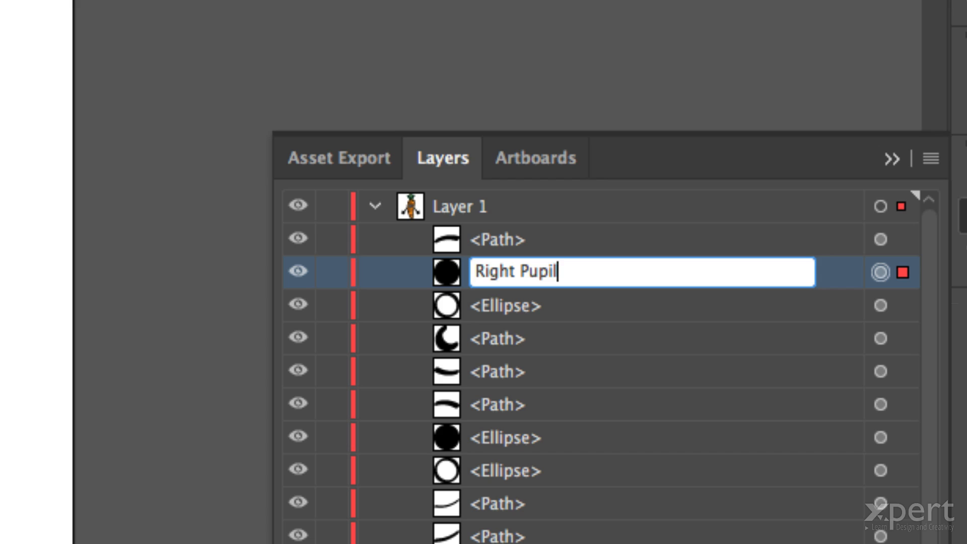
pyautogui.press('Return')
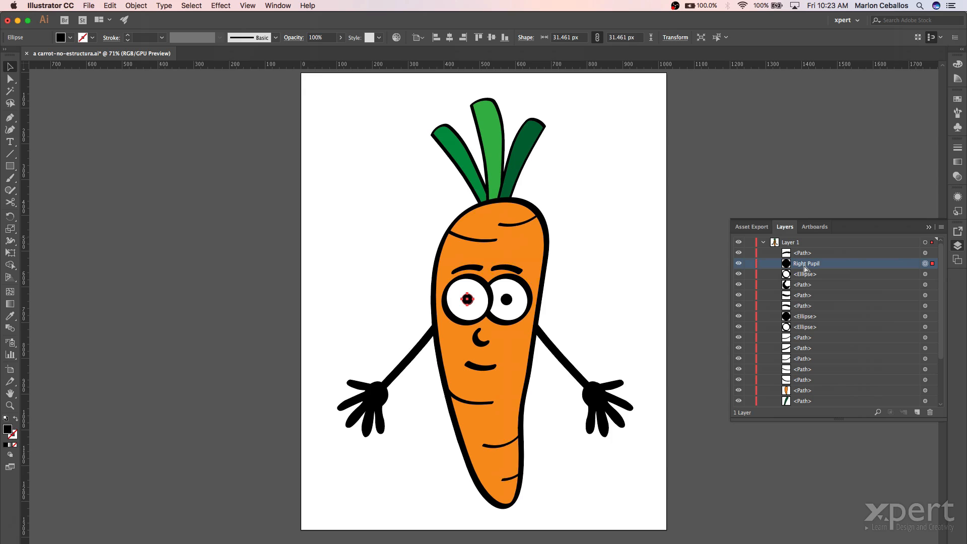
# Save the artwork in Illustrator, then select the Right Pupil layer in Character Animator to check its face tag
pyautogui.press('super+Tab')
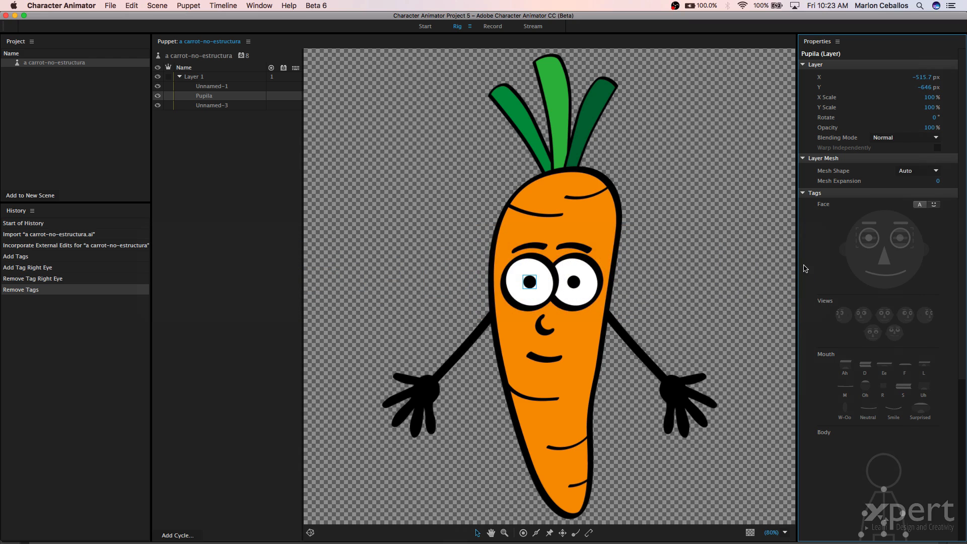
pyautogui.press('super+Tab')
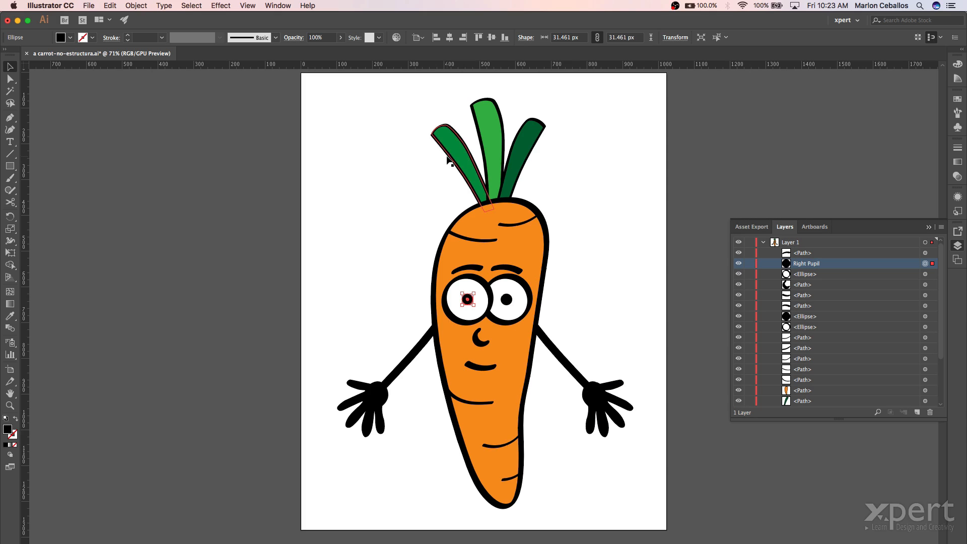
pyautogui.click(90, 5)
pyautogui.click(116, 87)
pyautogui.press('super+Tab')
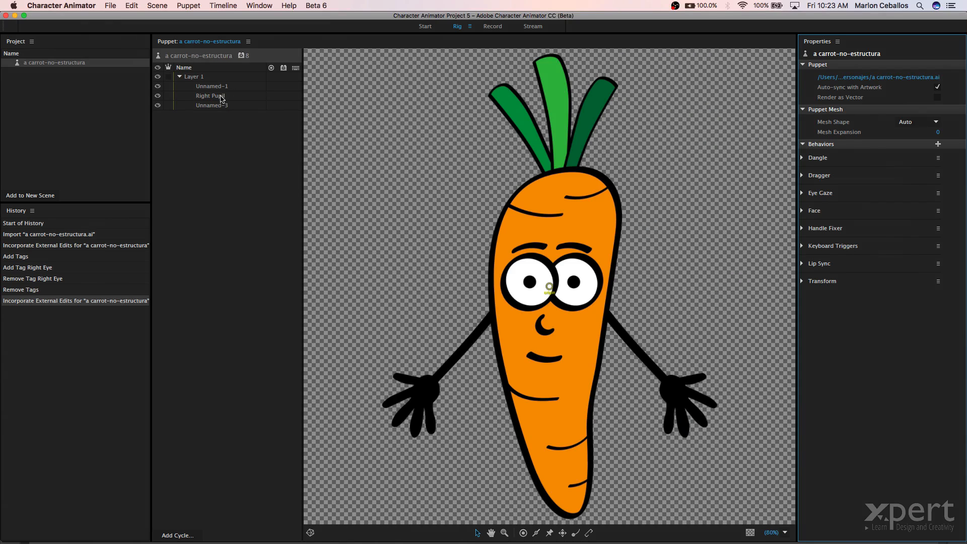
pyautogui.click(286, 172)
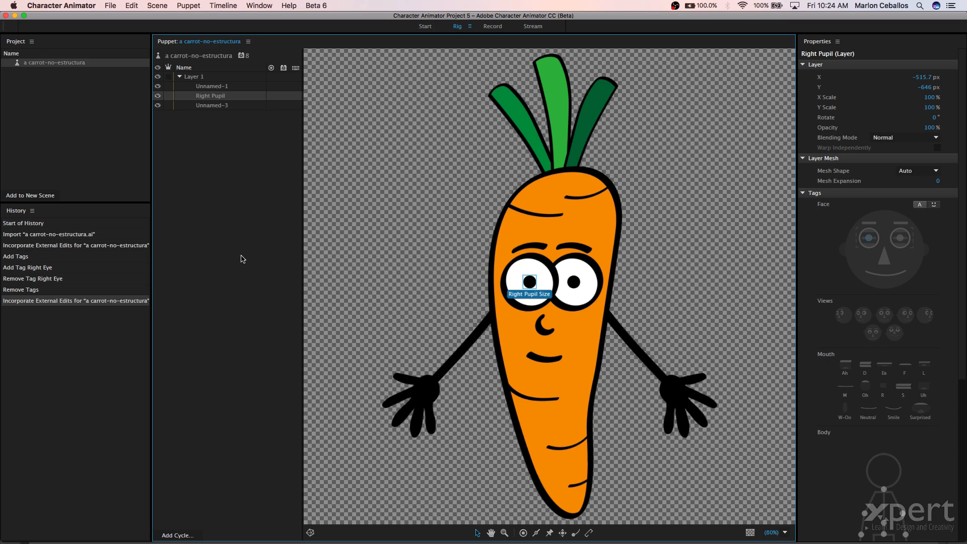
# Switch to Finder and open blends.chproj from the f grabacion-final folder inside 06 Grabacion
pyautogui.press('super+Tab')
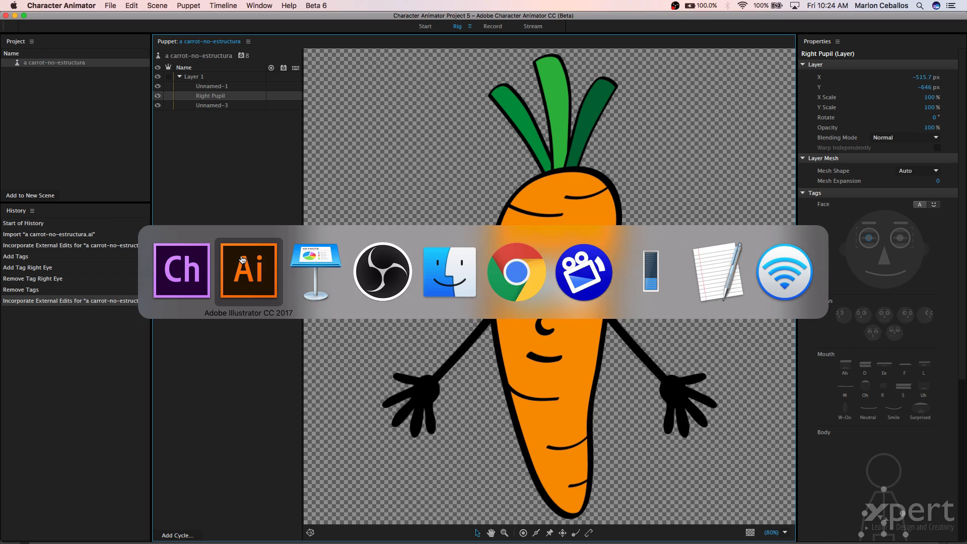
pyautogui.press('super+Tab')
pyautogui.press('super+Tab')
pyautogui.press('super+Tab')
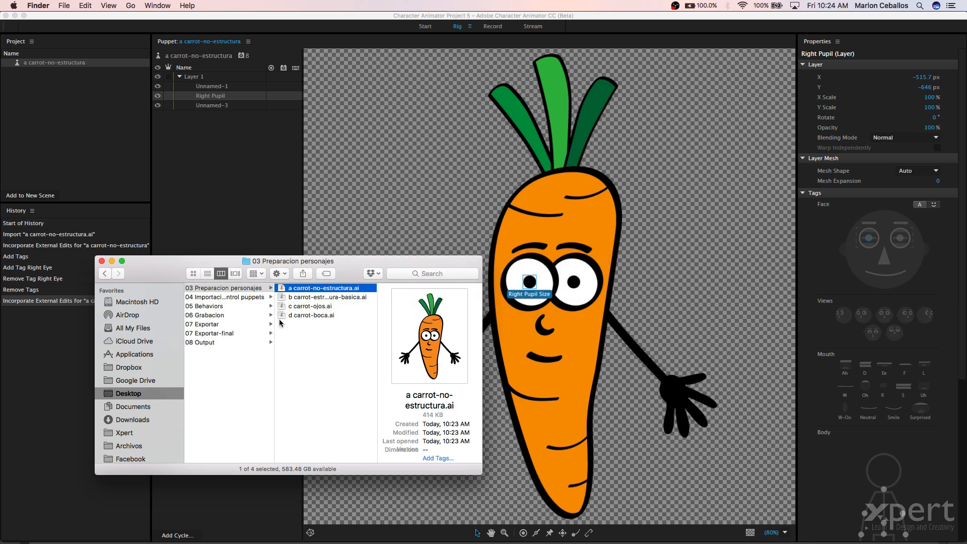
pyautogui.press('Down')
pyautogui.press('Down')
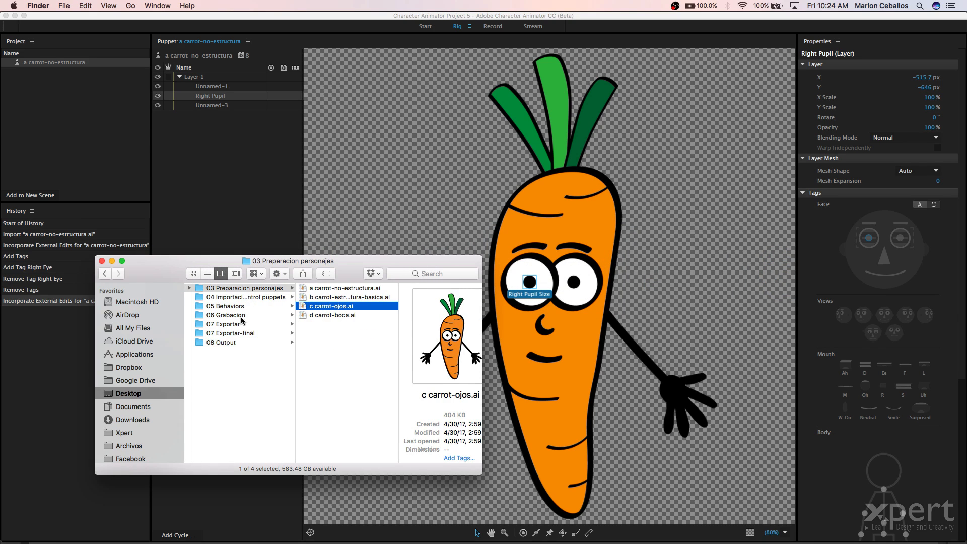
pyautogui.click(242, 318)
pyautogui.click(340, 333)
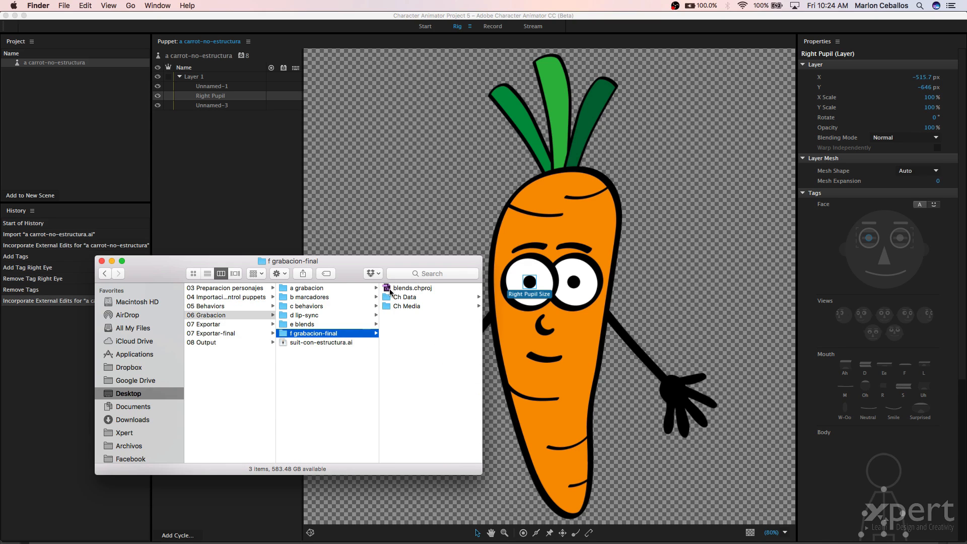
pyautogui.doubleClick(388, 289)
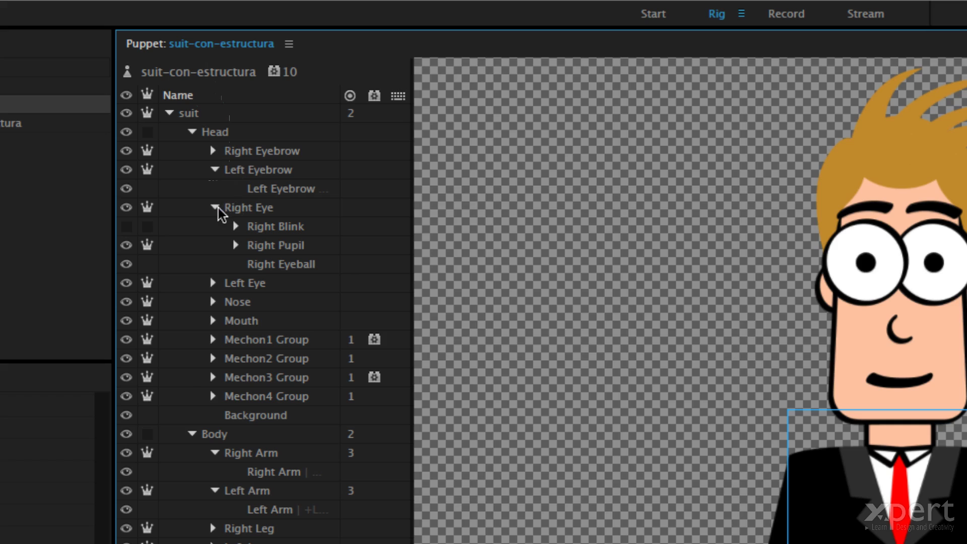
# Collapse the suit puppet's layer tree down to its Head and Body groups and select the suit layer
pyautogui.click(216, 207)
pyautogui.click(215, 170)
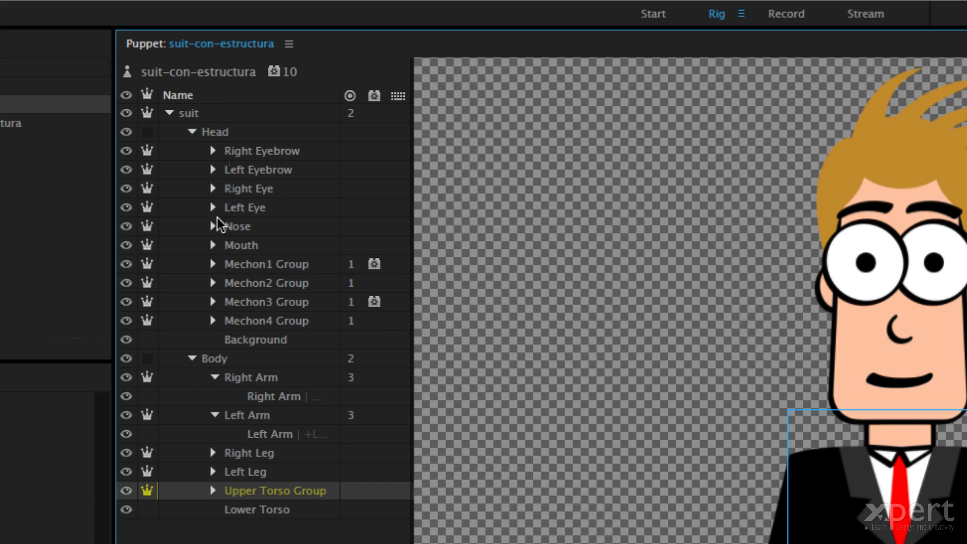
pyautogui.click(192, 359)
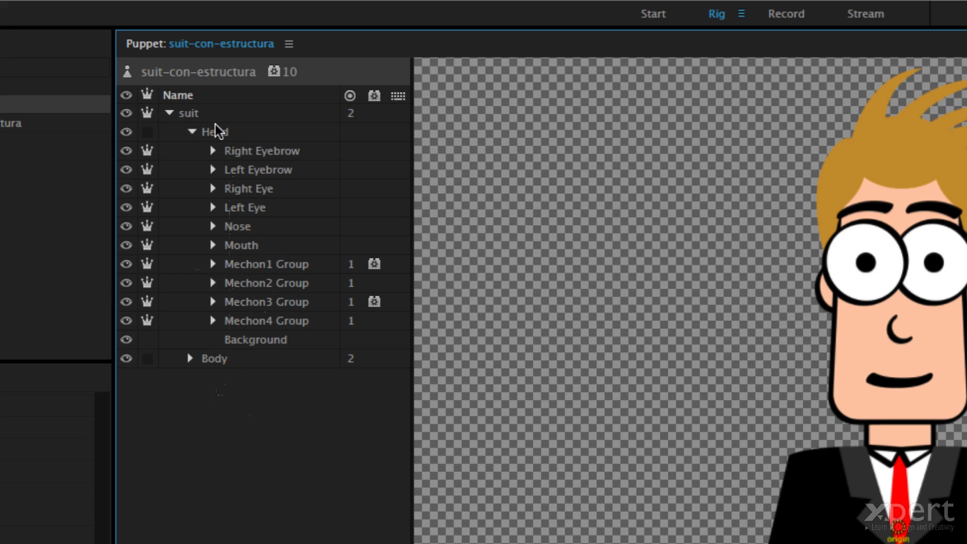
pyautogui.click(191, 131)
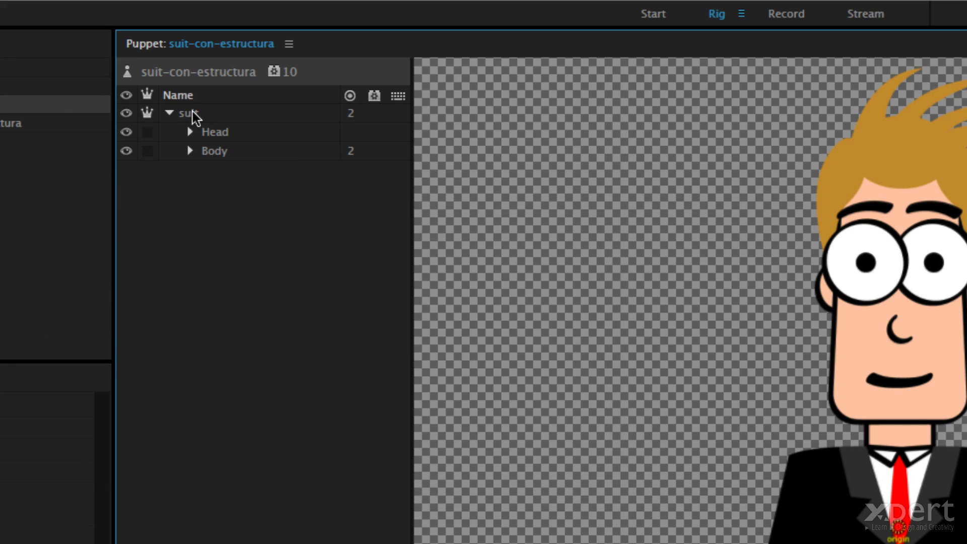
pyautogui.click(193, 112)
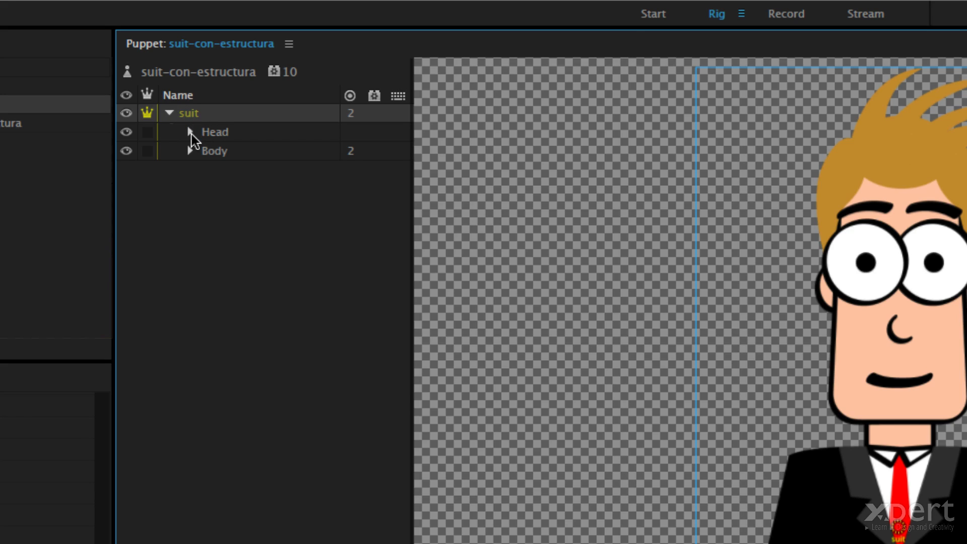
# Examine which sublayers the Head and Body groups of the suit puppet contain, one group at a time
pyautogui.click(191, 131)
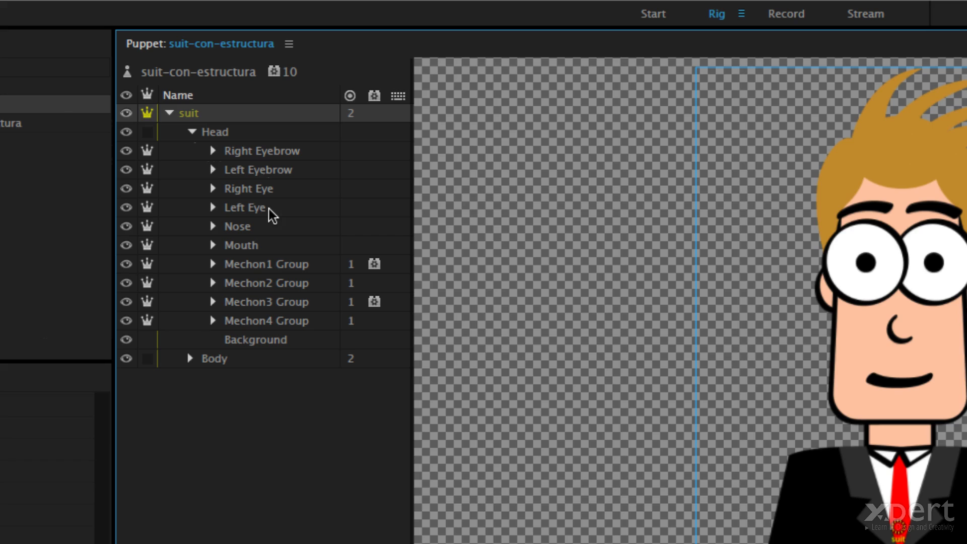
pyautogui.click(192, 132)
pyautogui.click(190, 151)
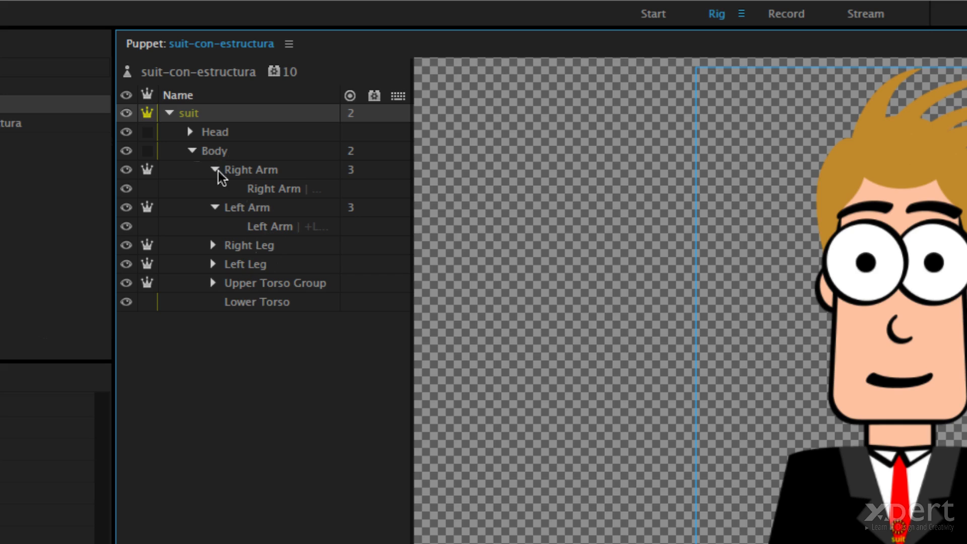
pyautogui.click(192, 151)
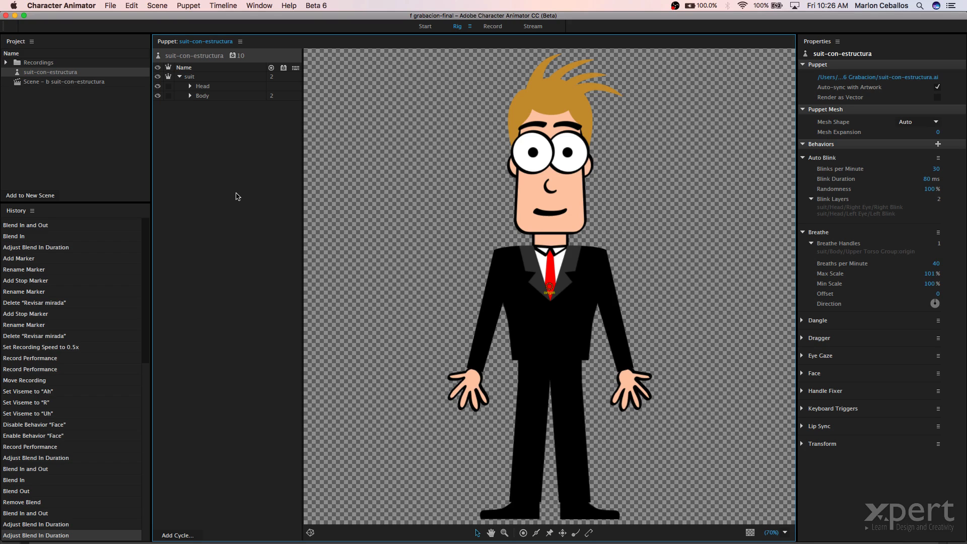
# Expand Body and Head, and inspect the properties and tags of the suit, Mechon1 Group, Right Eye and Right Eyebrow layers
pyautogui.click(189, 96)
pyautogui.click(191, 87)
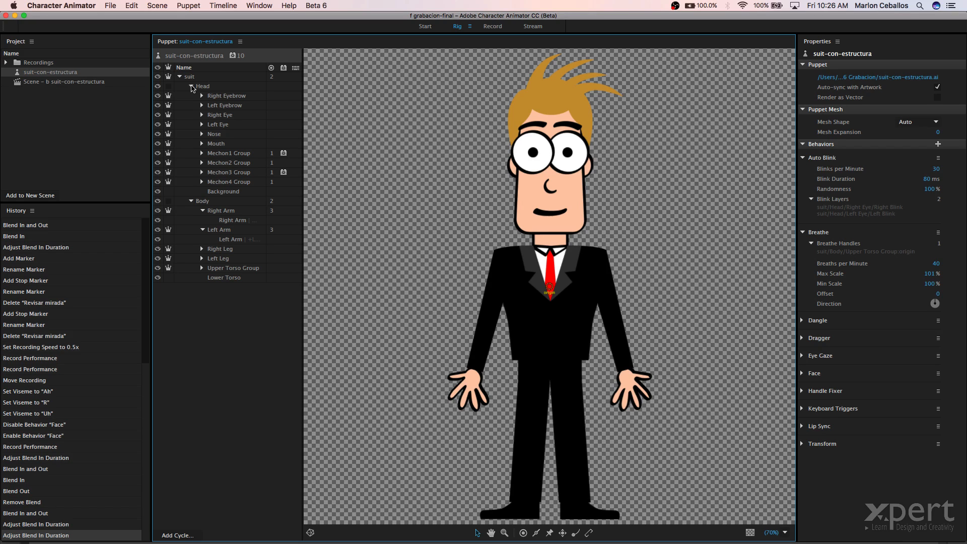
pyautogui.click(193, 79)
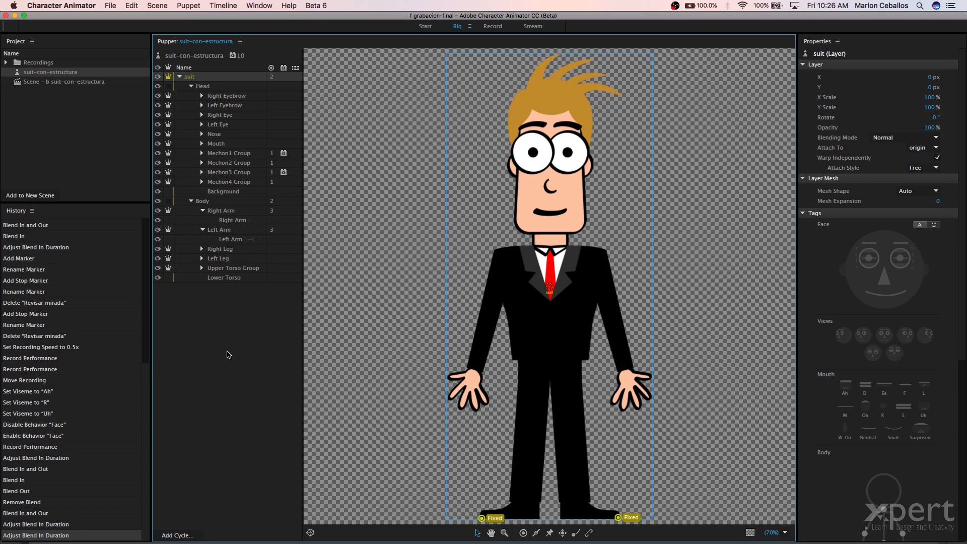
pyautogui.click(222, 155)
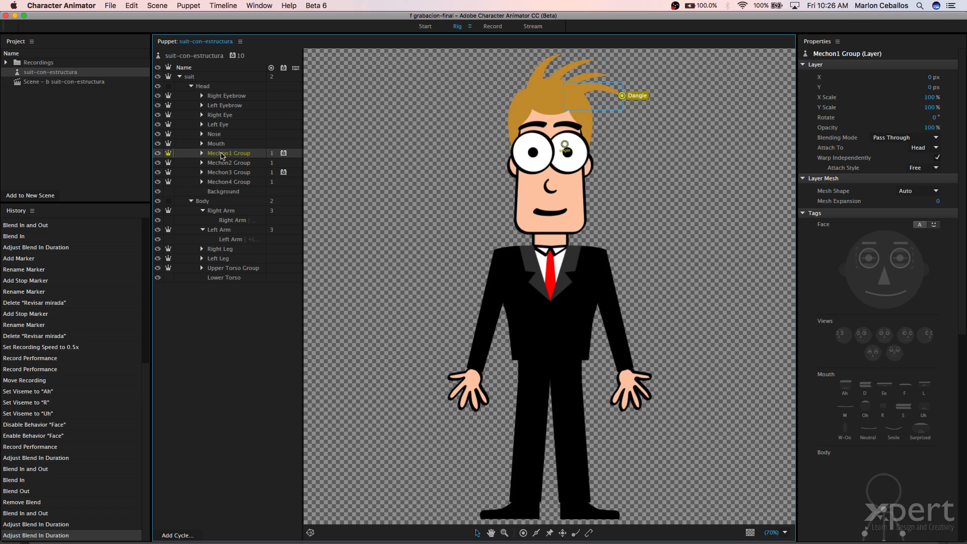
pyautogui.click(219, 118)
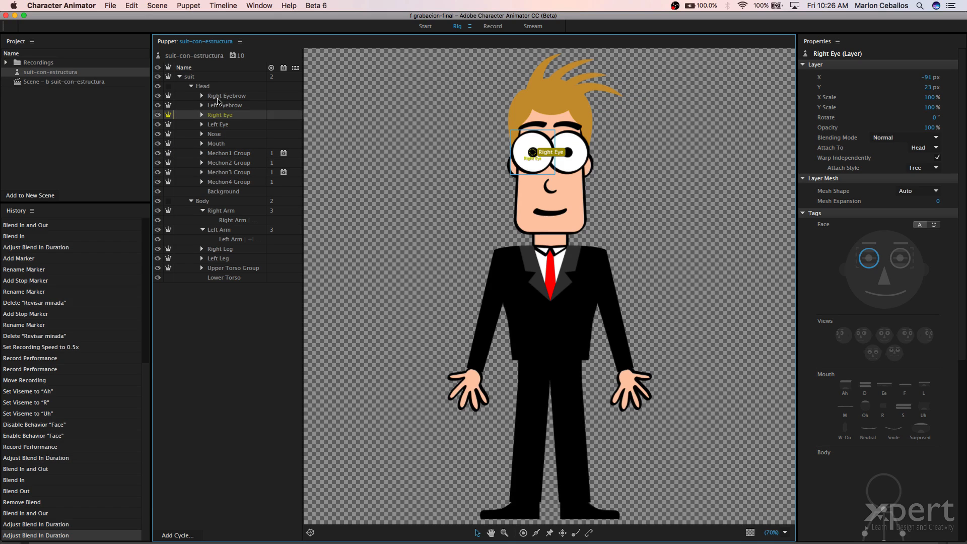
pyautogui.click(218, 99)
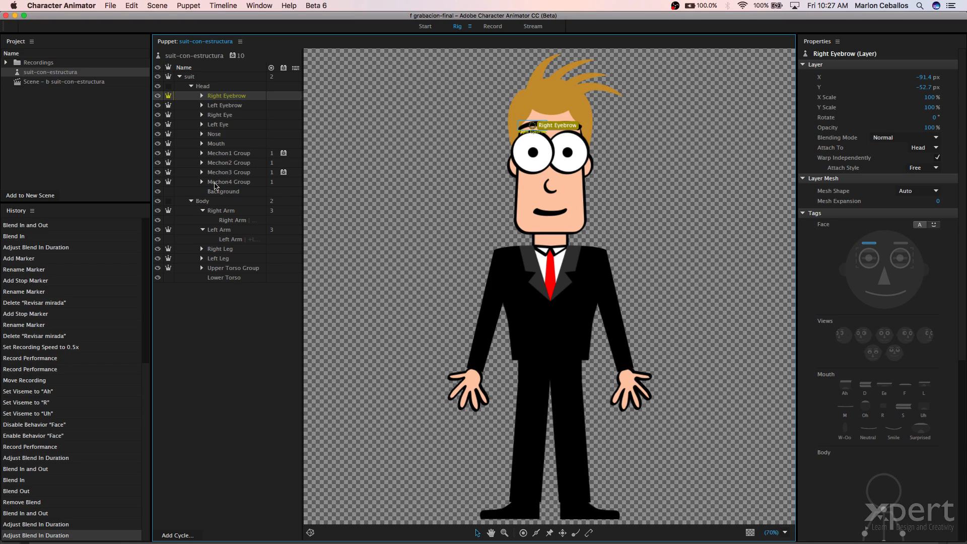
pyautogui.click(224, 376)
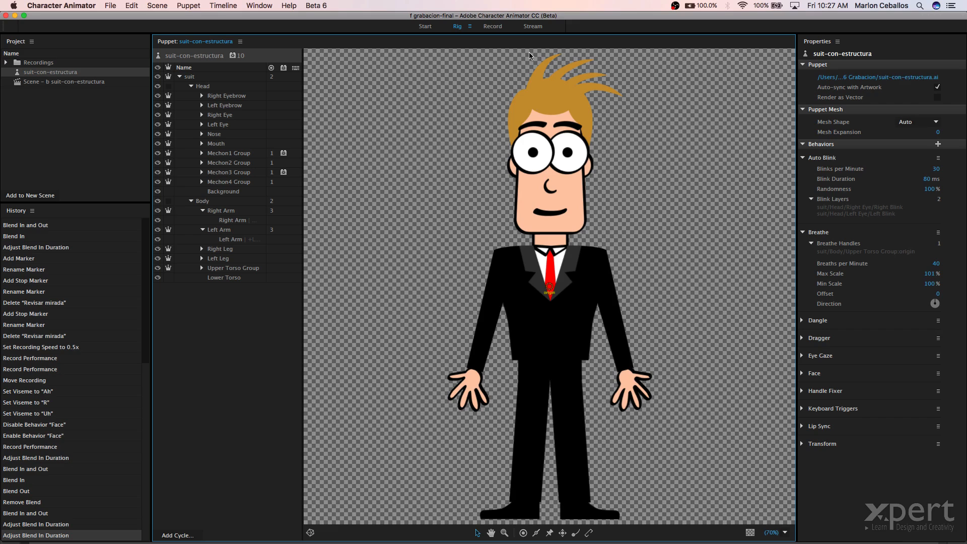
# Open the puppet's original artwork in Illustrator and collapse its layer tree to the single +suit layer
pyautogui.click(131, 5)
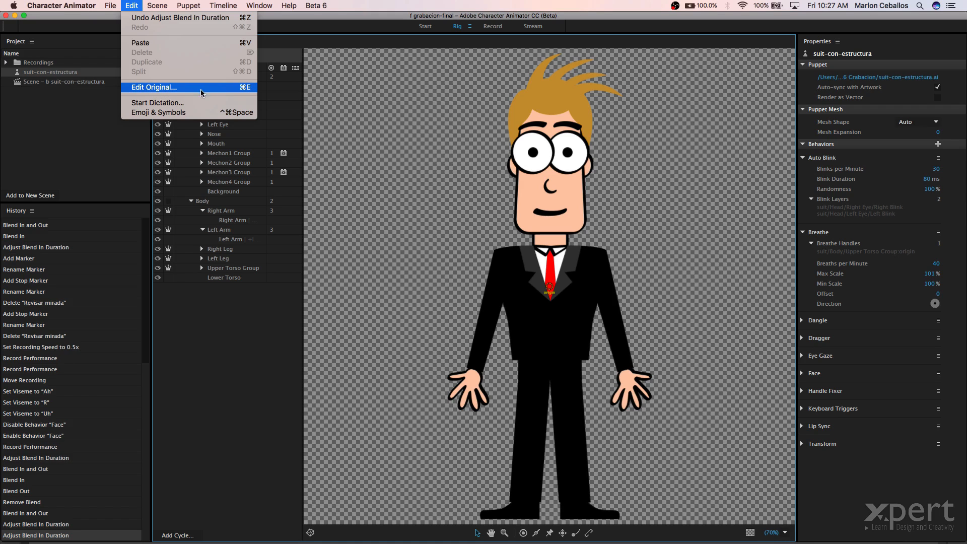
pyautogui.click(236, 87)
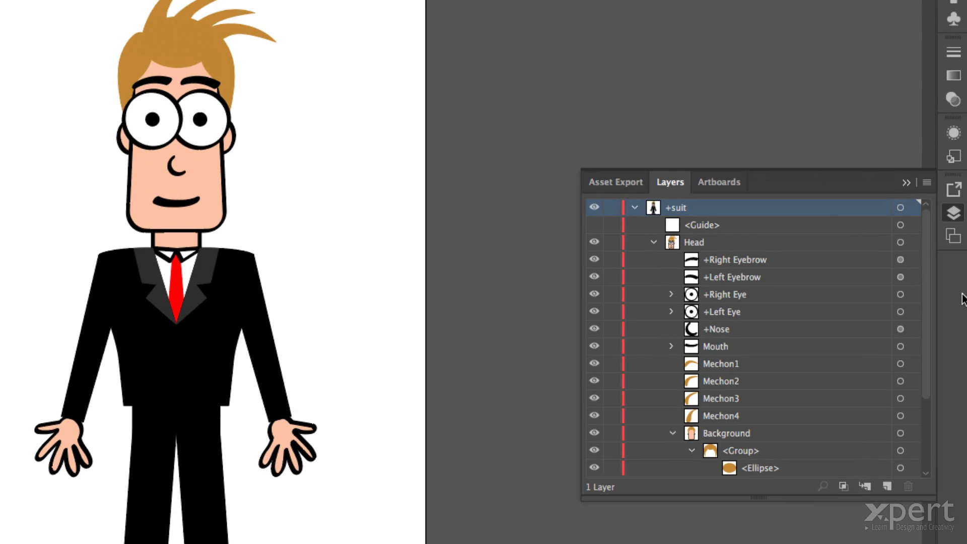
pyautogui.click(672, 433)
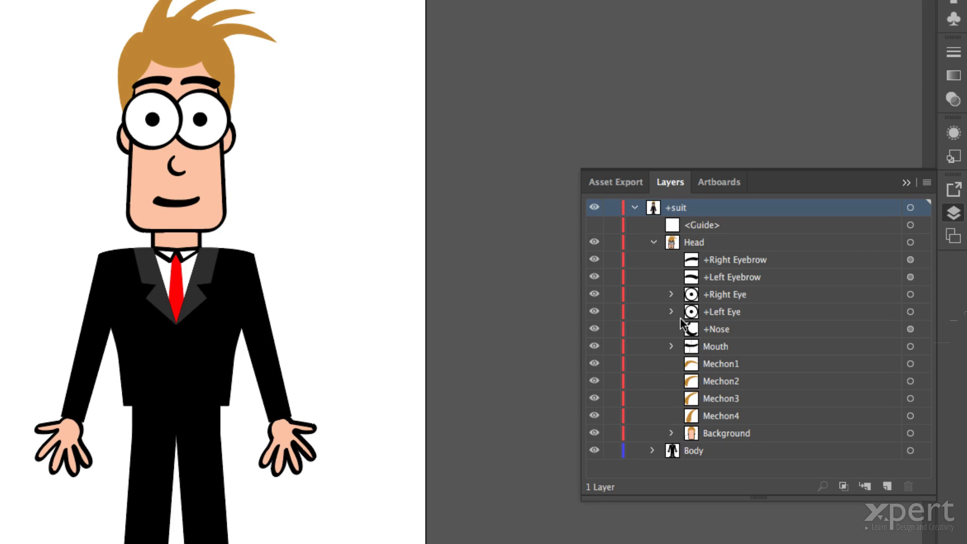
pyautogui.click(653, 243)
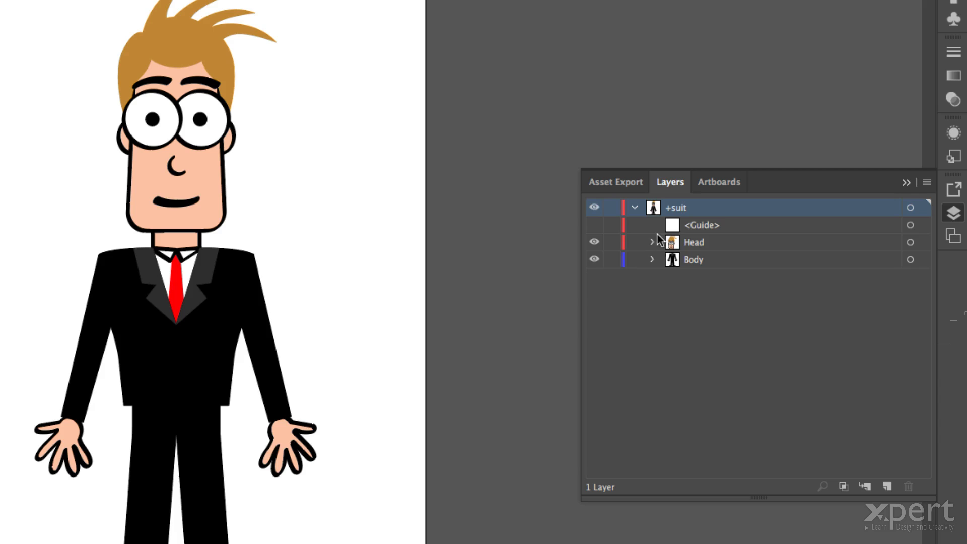
pyautogui.click(635, 208)
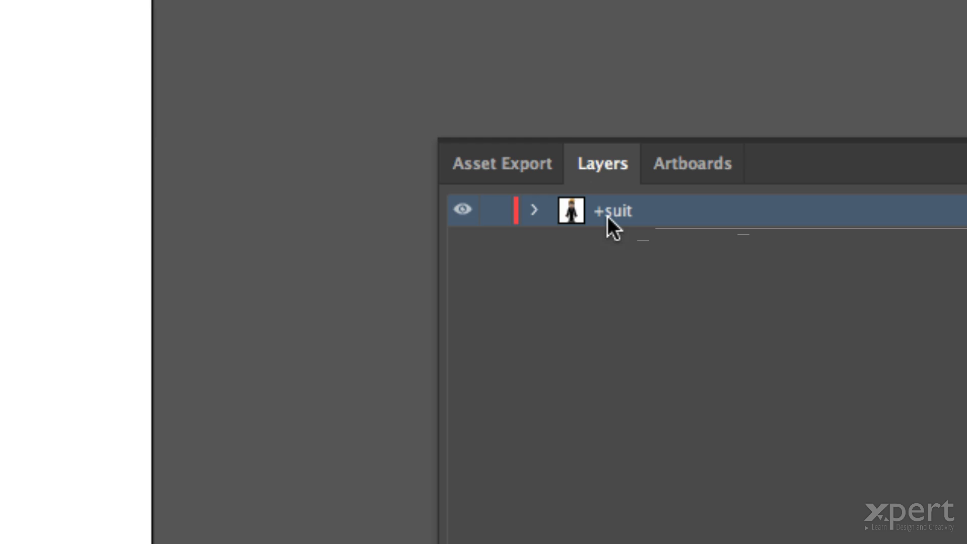
# Examine the Head and Body sublayers within +suit, and close the layer list
pyautogui.click(536, 209)
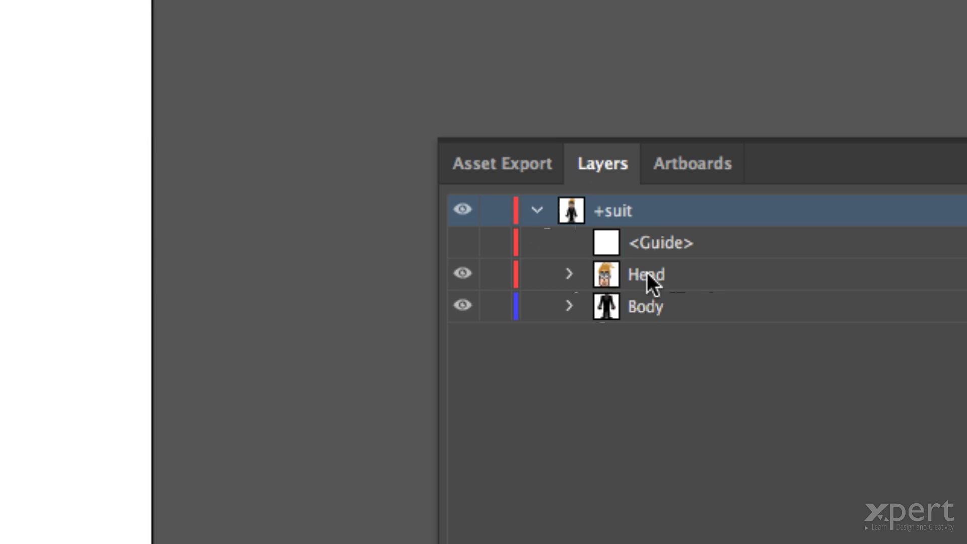
pyautogui.click(570, 273)
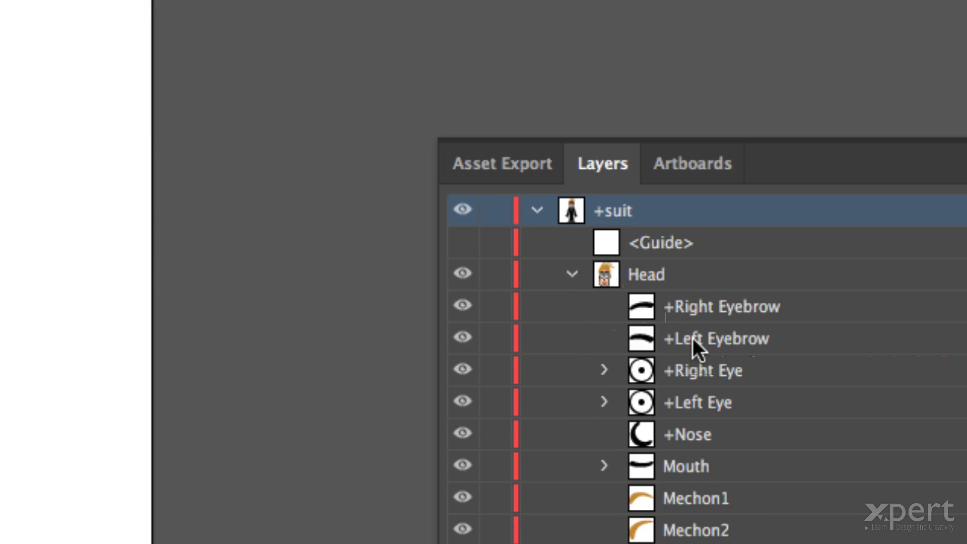
pyautogui.click(573, 273)
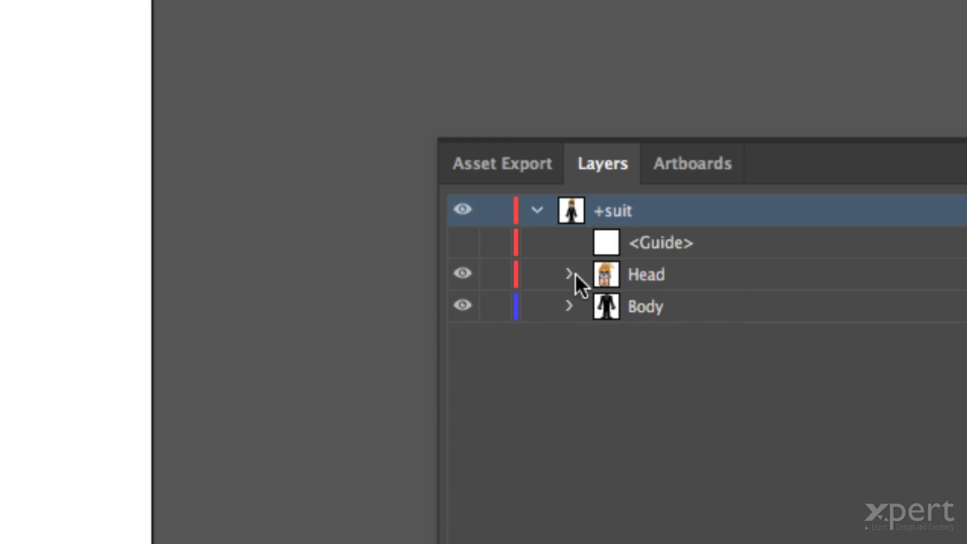
pyautogui.click(571, 304)
pyautogui.click(572, 302)
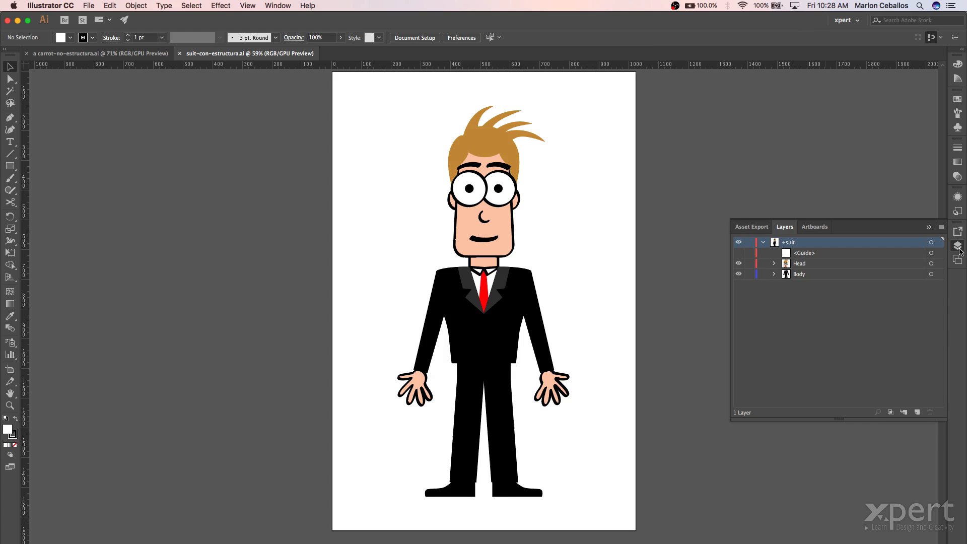
pyautogui.click(958, 247)
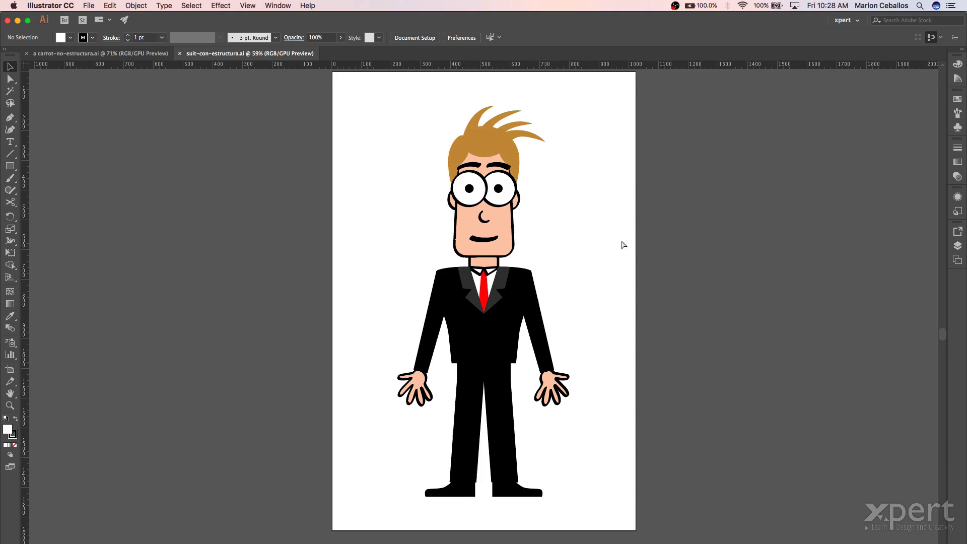
# Switch to Character Animator, reset the Record workspace to its saved layout, and compare it with the Rig workspace
pyautogui.press('super+Tab')
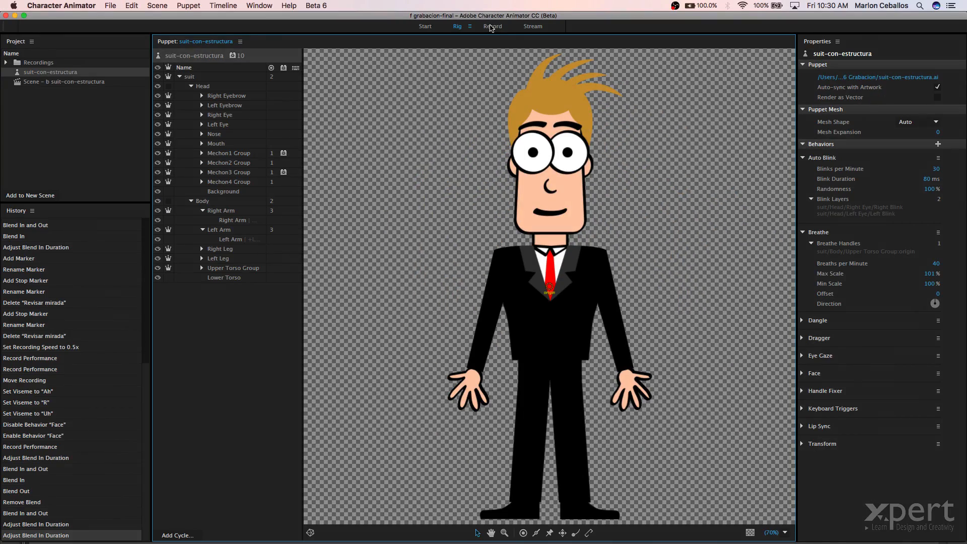
pyautogui.click(432, 84)
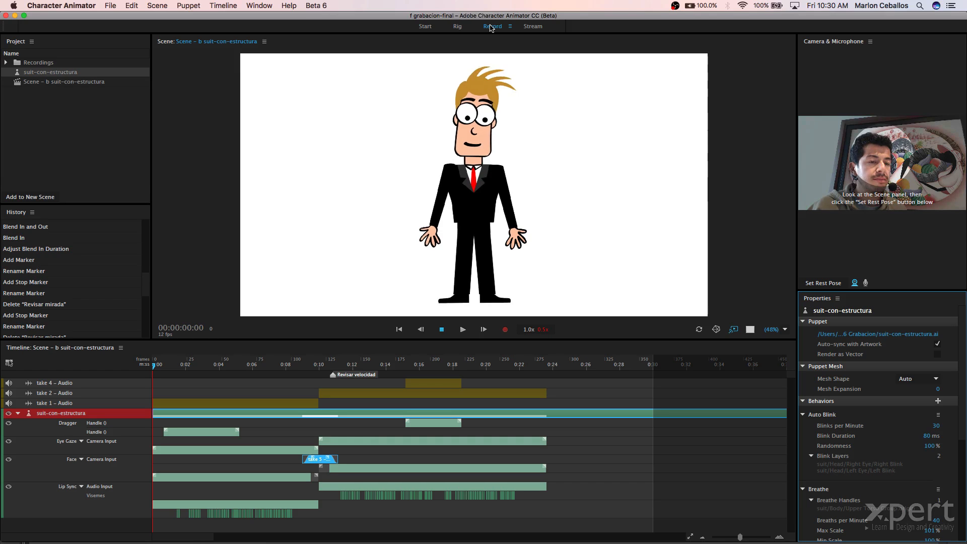
pyautogui.click(260, 4)
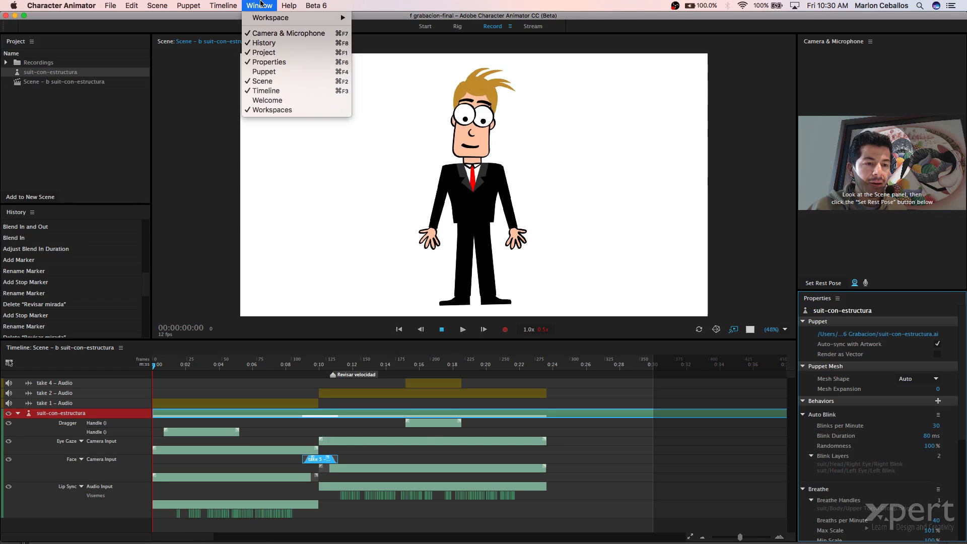
pyautogui.moveTo(282, 18)
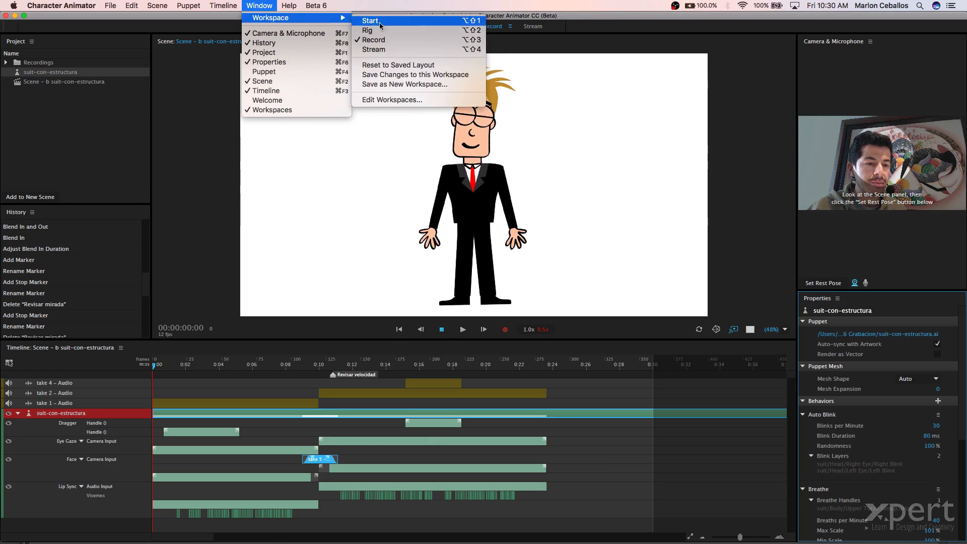
pyautogui.click(396, 65)
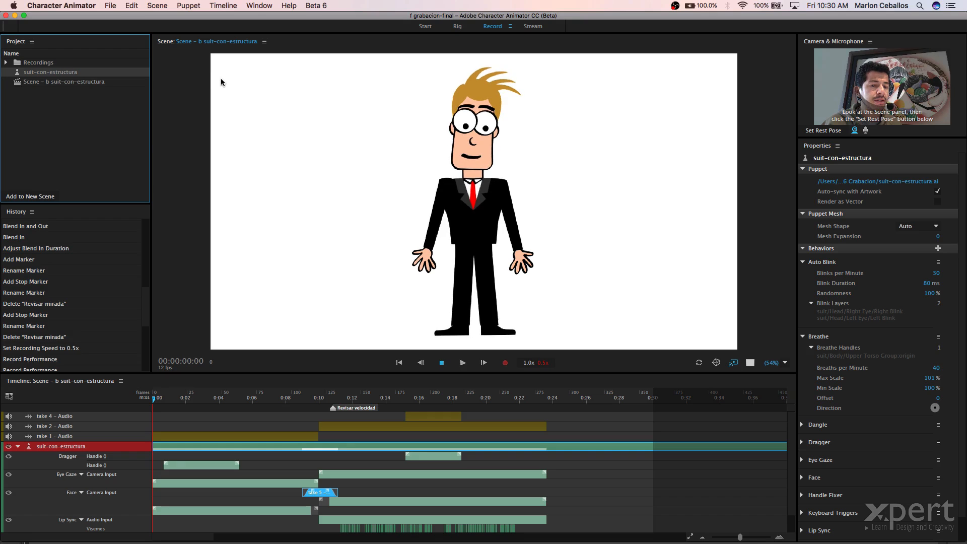
pyautogui.click(458, 27)
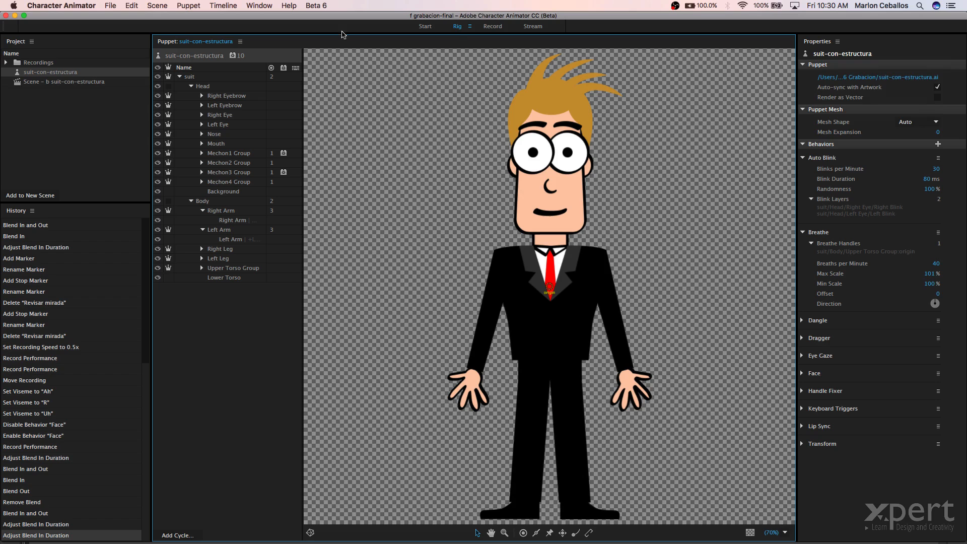
pyautogui.click(493, 26)
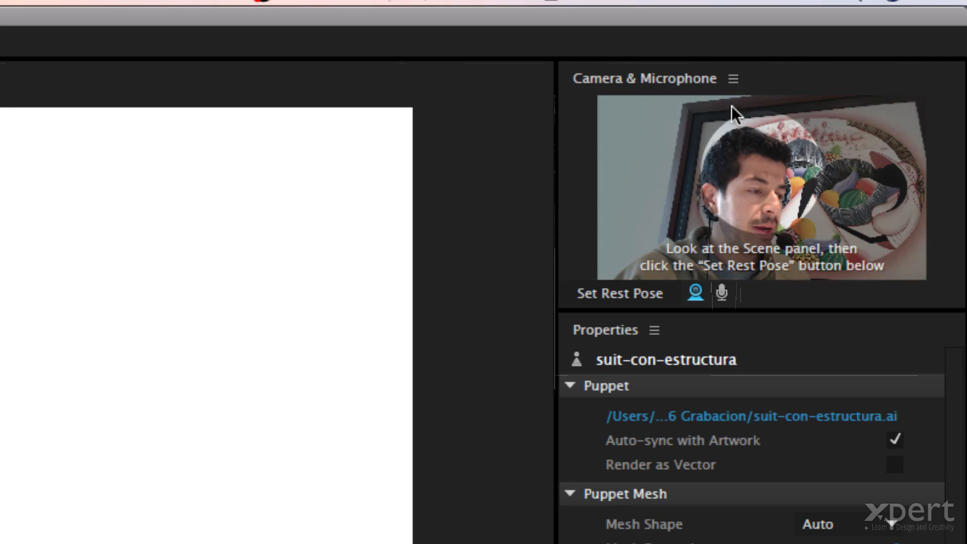
# Switch the camera input between the default camera and the next camera, ending on the next camera's front view
pyautogui.click(735, 80)
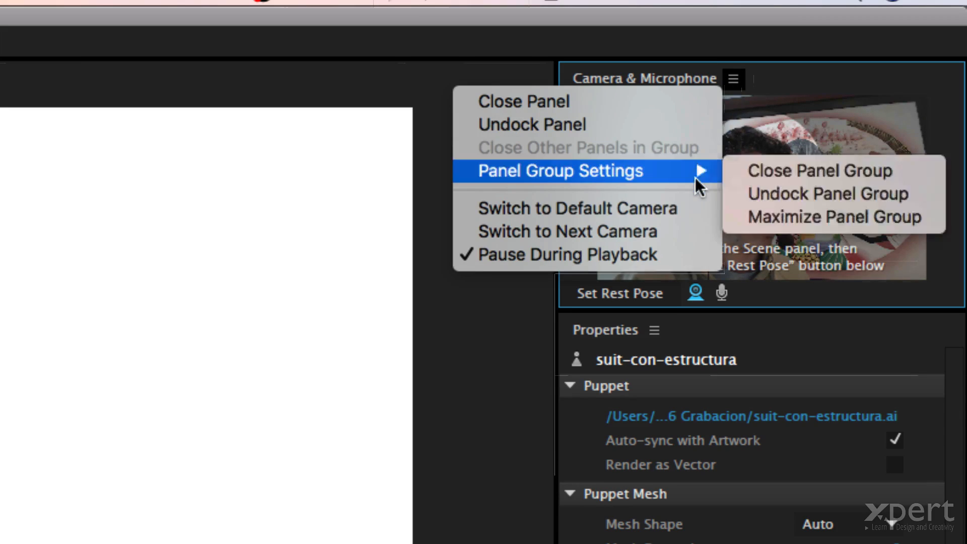
pyautogui.click(679, 210)
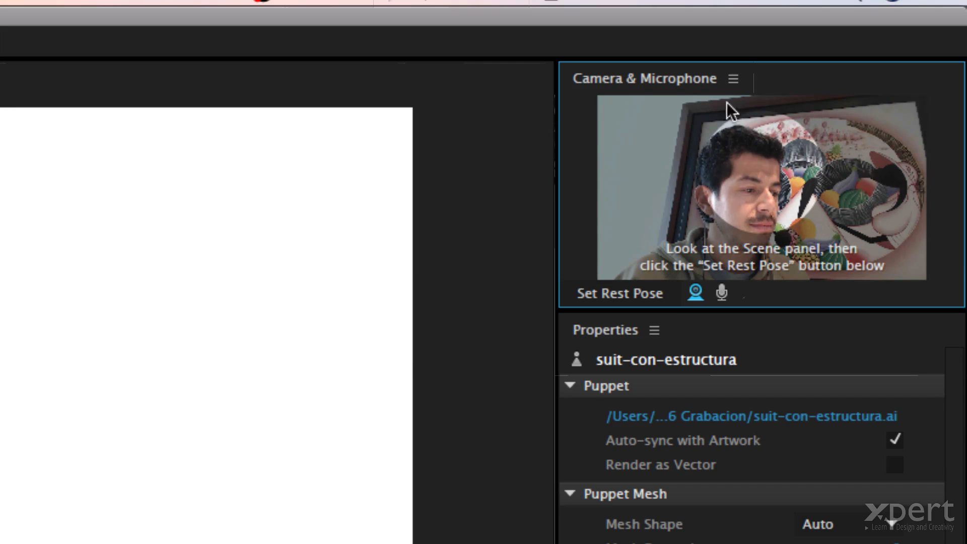
pyautogui.click(733, 79)
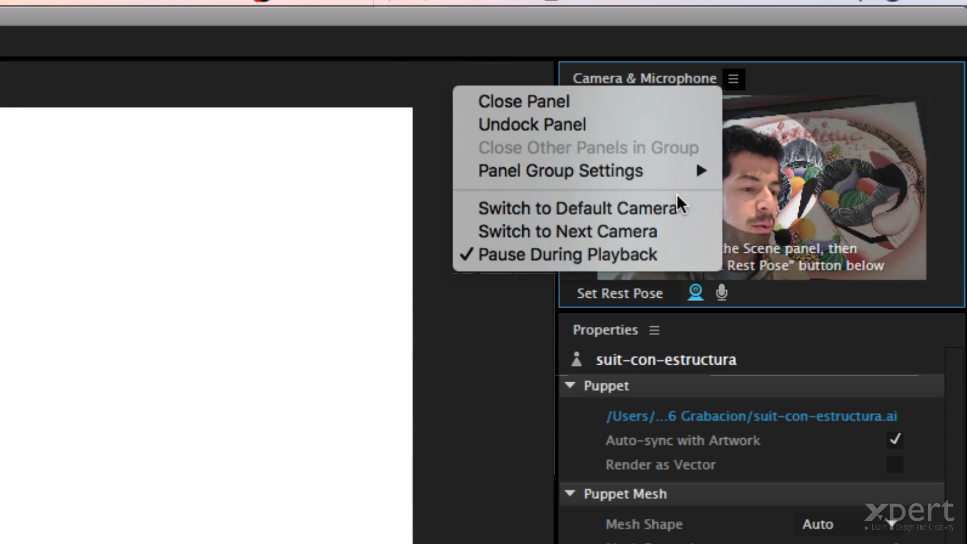
pyautogui.click(673, 223)
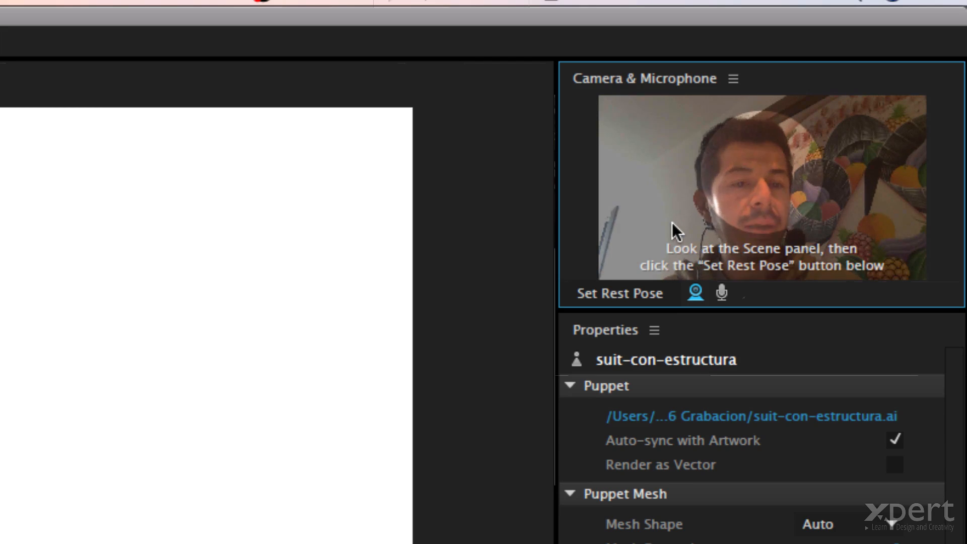
pyautogui.click(733, 80)
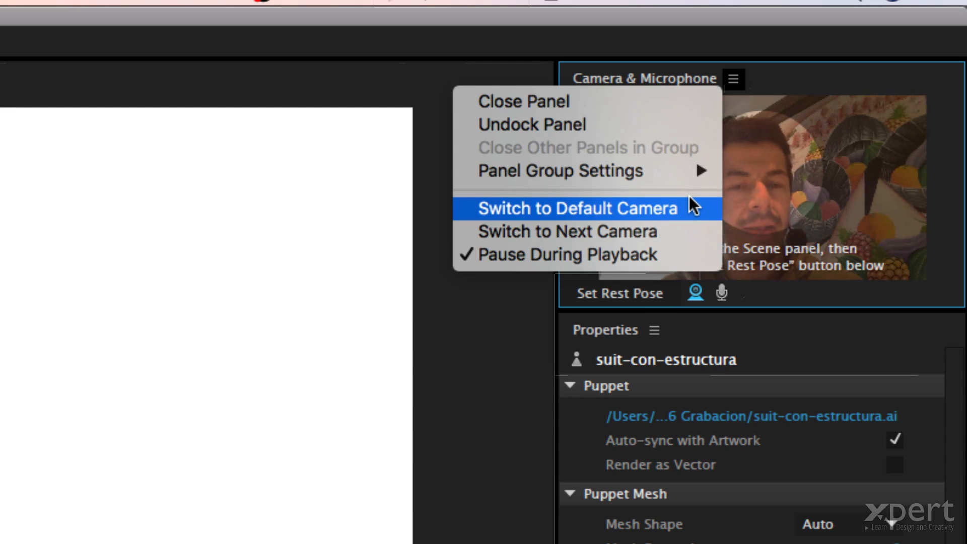
pyautogui.click(678, 222)
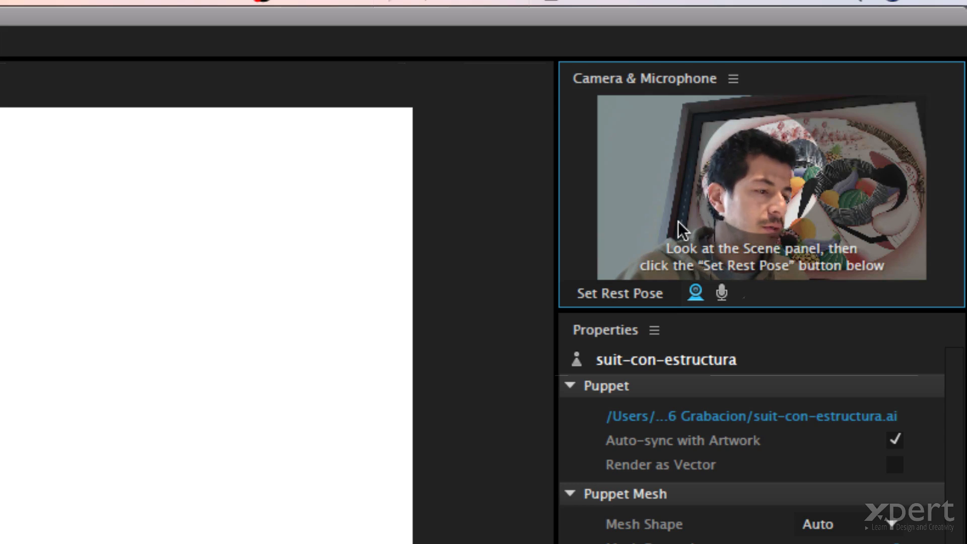
pyautogui.click(734, 79)
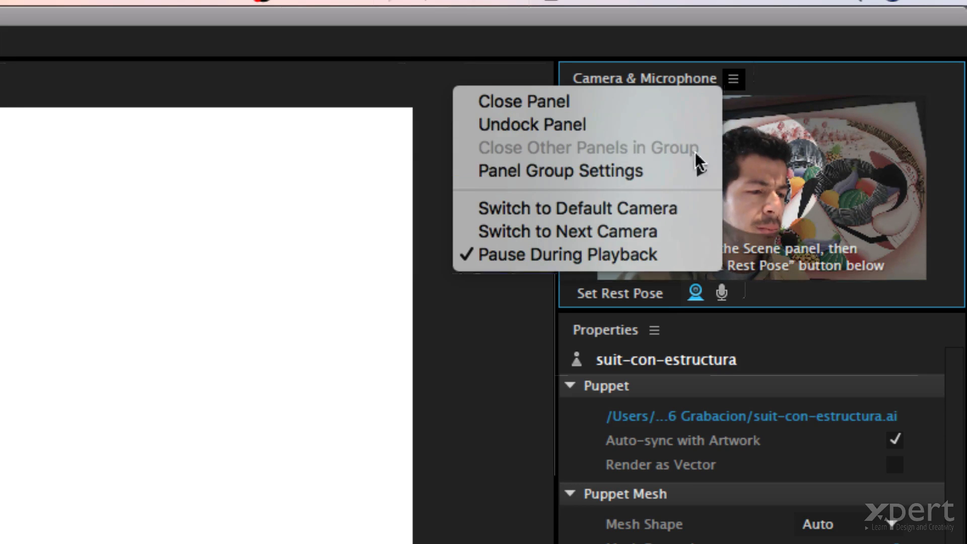
pyautogui.click(691, 230)
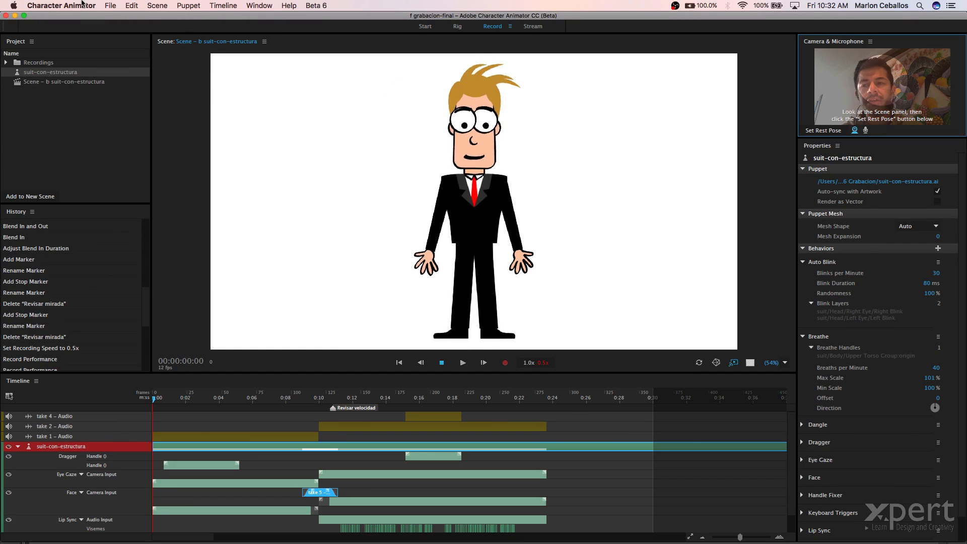
# Set the default audio input to the Blue Icicle microphone in the audio hardware preferences
pyautogui.click(81, 2)
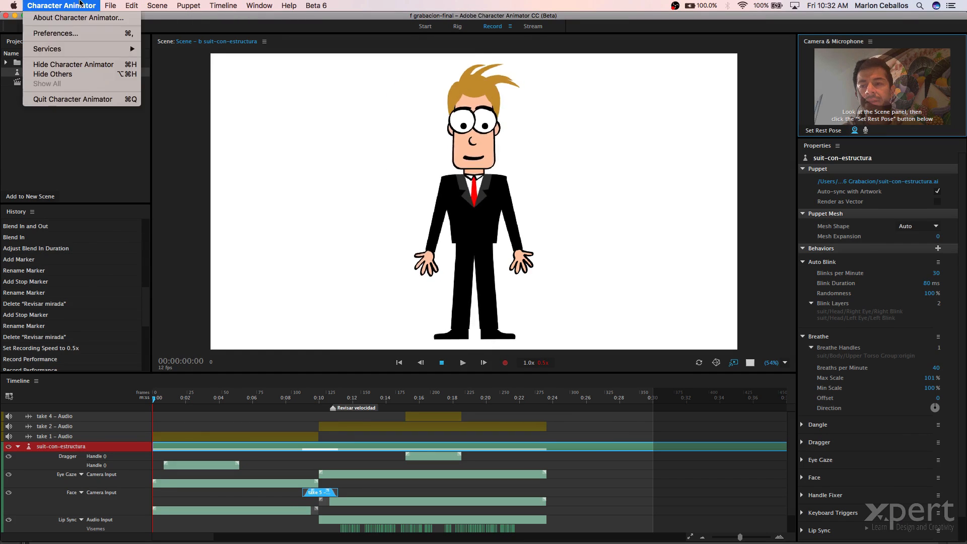
pyautogui.click(76, 31)
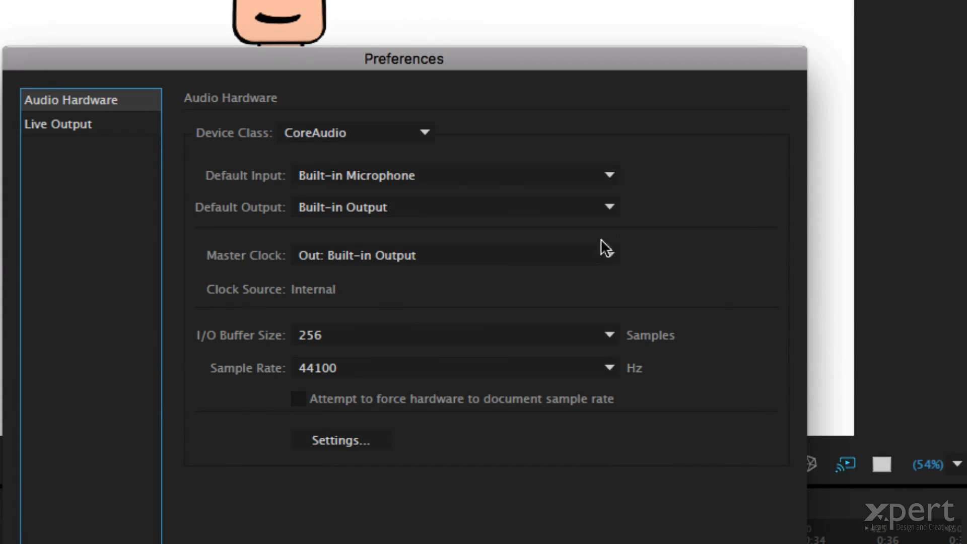
pyautogui.click(610, 180)
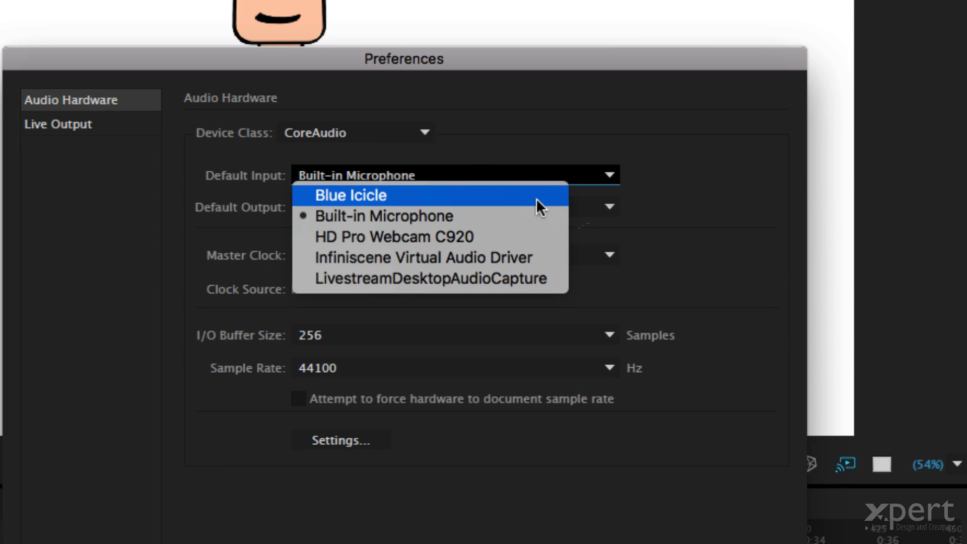
pyautogui.click(505, 202)
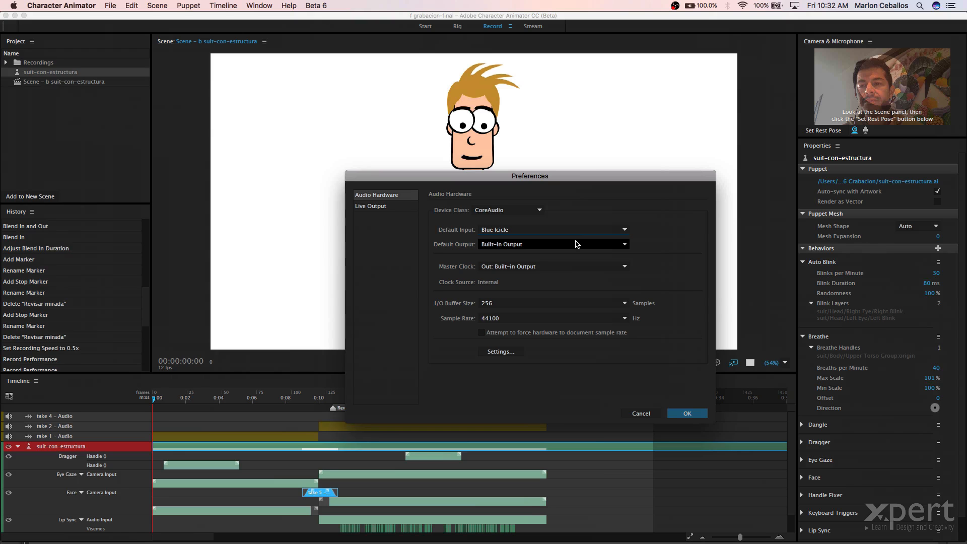
pyautogui.click(688, 415)
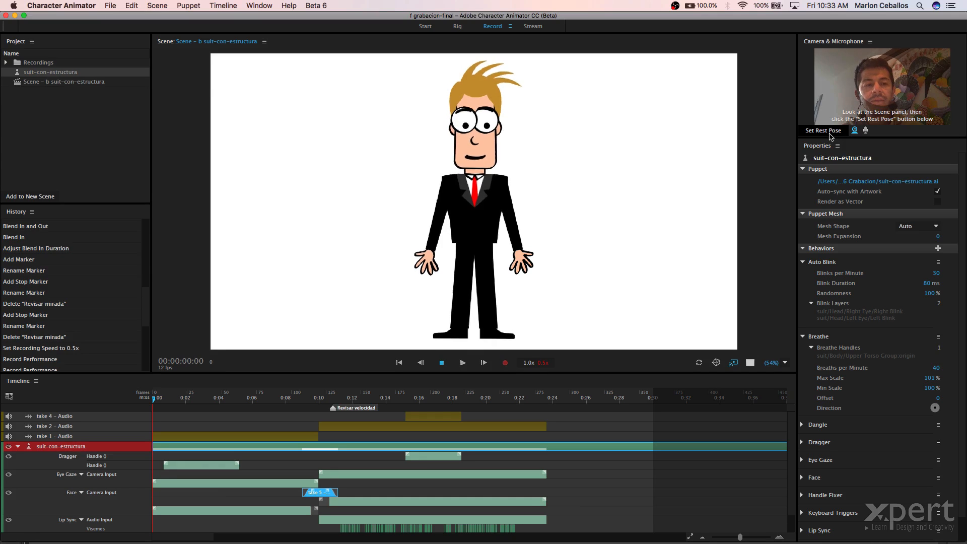
# Calibrate the puppet's rest pose from the camera and turn on the microphone input
pyautogui.click(830, 132)
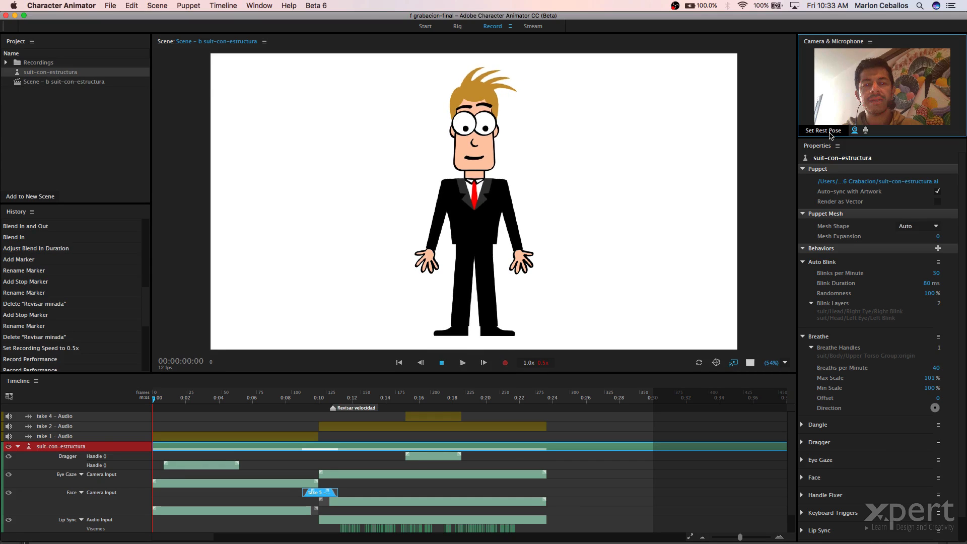
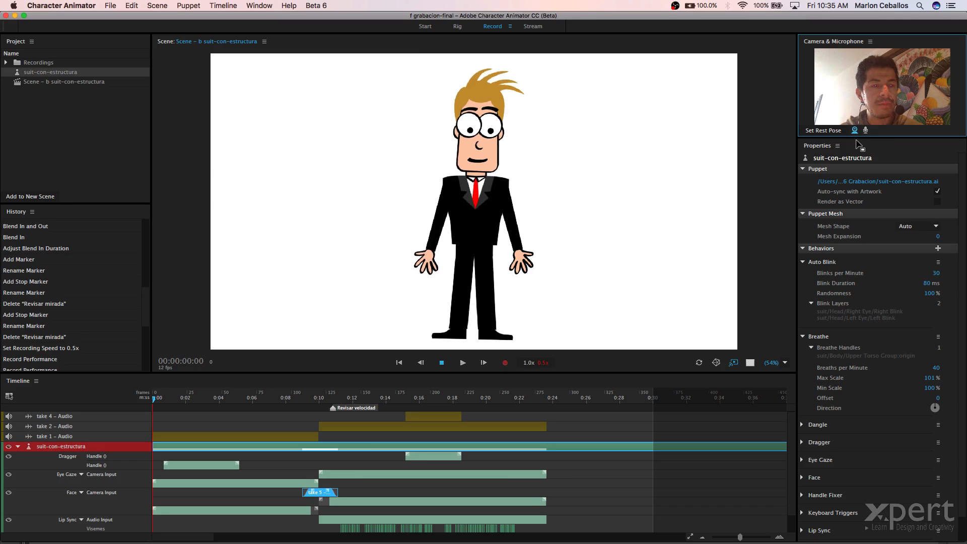
pyautogui.click(867, 131)
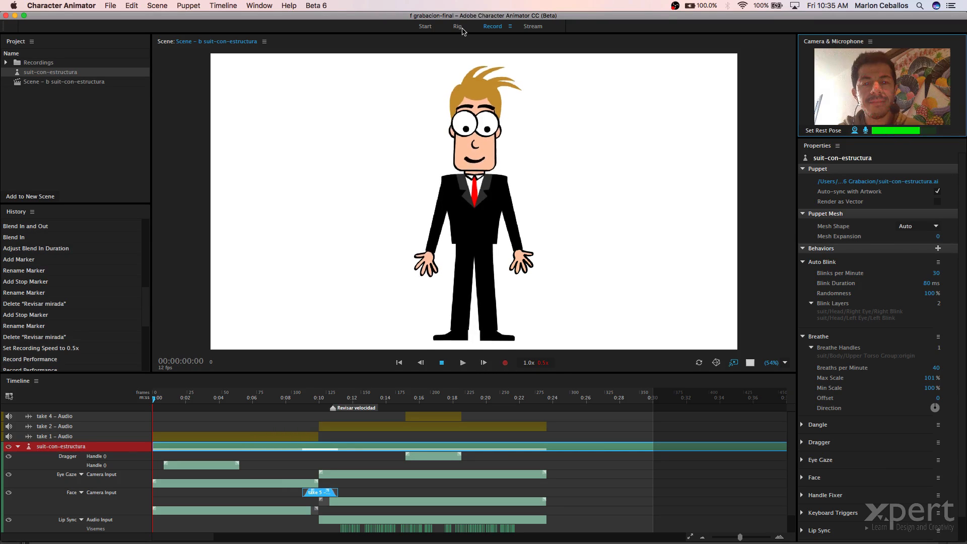
pyautogui.click(824, 132)
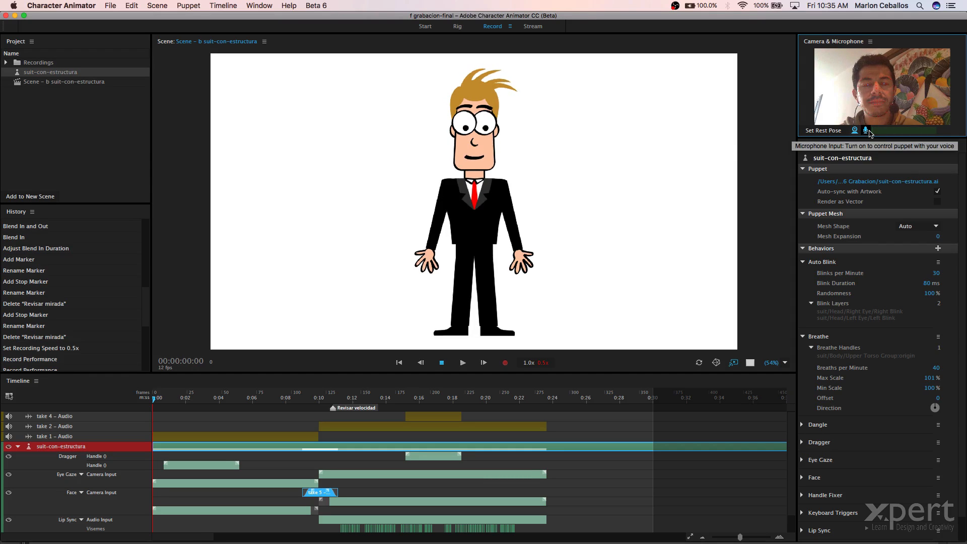
pyautogui.click(841, 130)
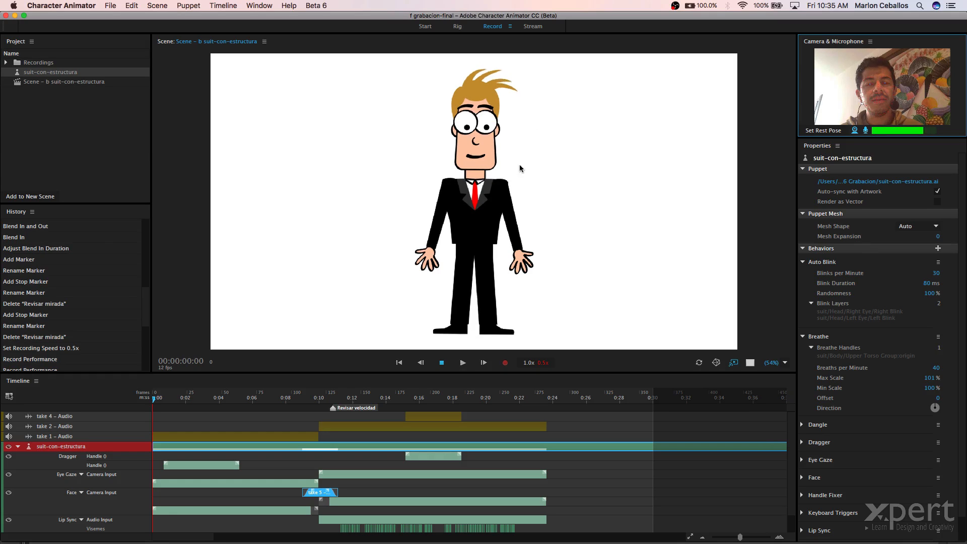
# Open the project personalizados.chproj from the f personalizados folder inside 05 Behaviors
pyautogui.moveTo(522, 261)
pyautogui.mouseDown()
pyautogui.moveTo(552, 213)
pyautogui.moveTo(533, 251)
pyautogui.mouseUp()
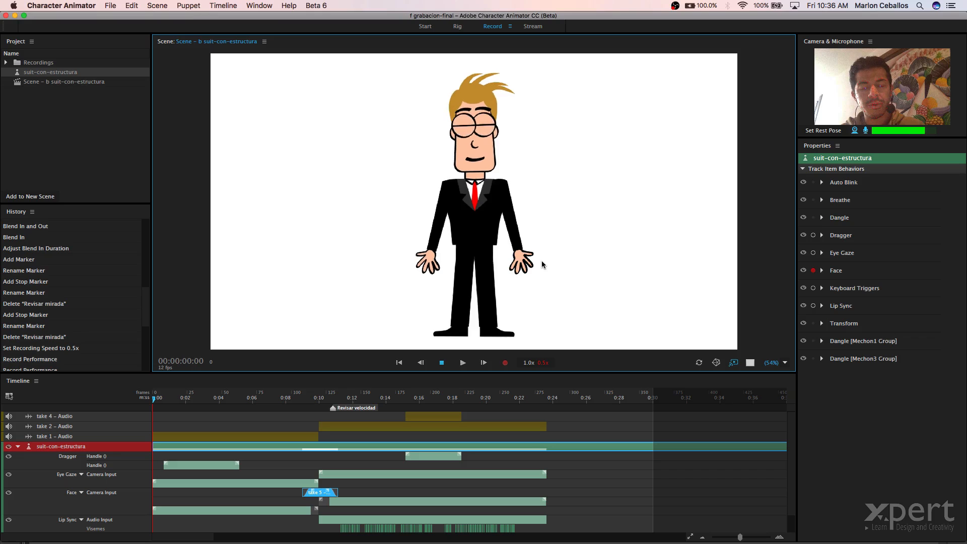
pyautogui.press('super+o')
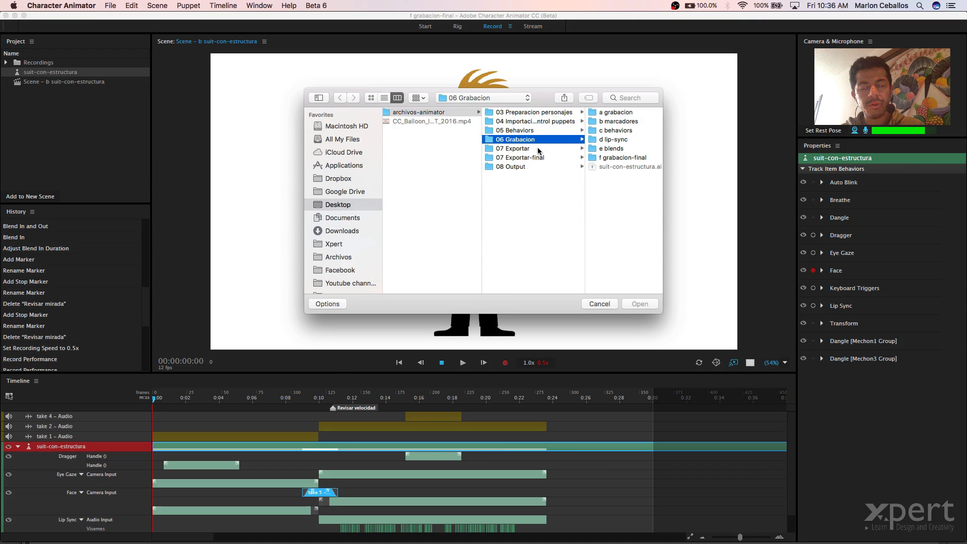
pyautogui.click(519, 130)
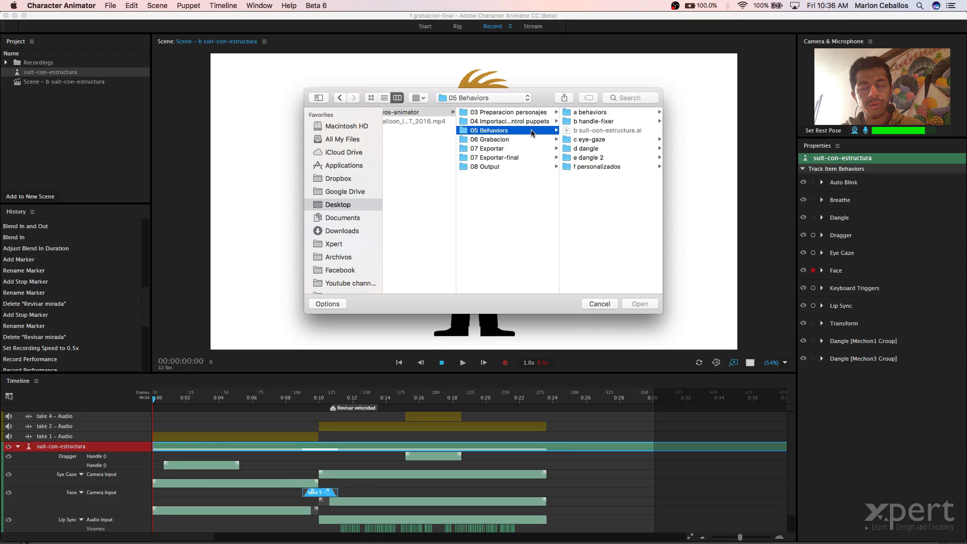
pyautogui.click(598, 167)
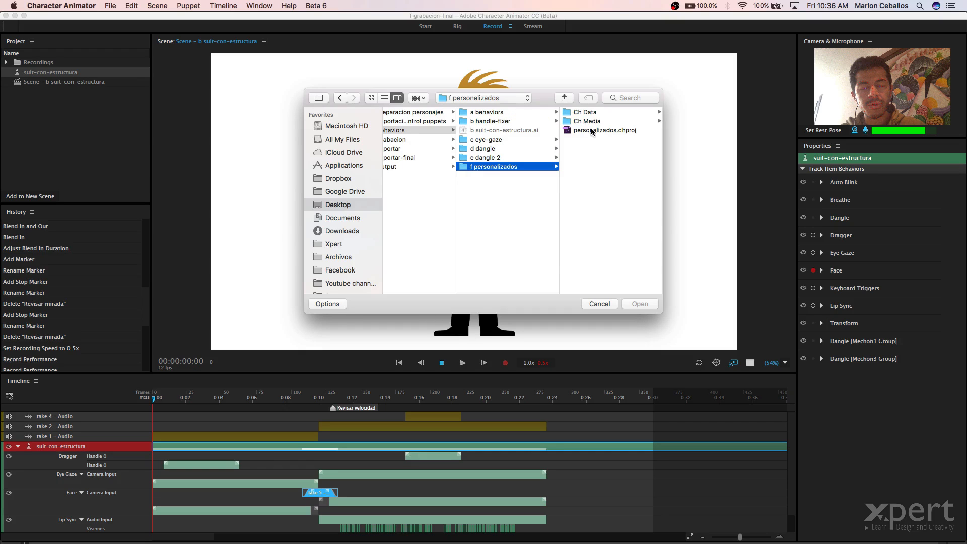
pyautogui.click(592, 131)
pyautogui.click(640, 304)
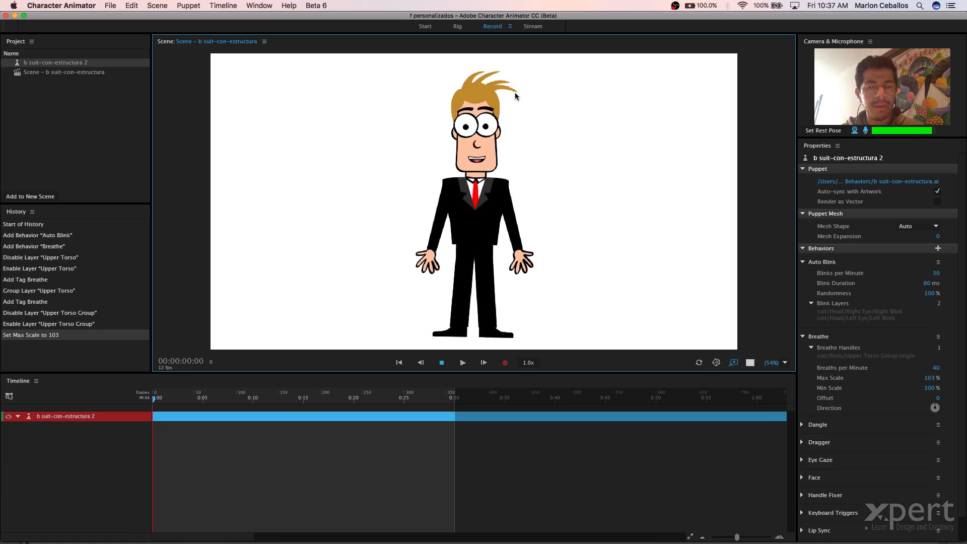
# Pull both of the puppet's hands upward in the scene to test the Dragger control
pyautogui.moveTo(522, 260)
pyautogui.mouseDown()
pyautogui.moveTo(567, 213)
pyautogui.moveTo(563, 187)
pyautogui.moveTo(578, 175)
pyautogui.moveTo(574, 168)
pyautogui.moveTo(572, 194)
pyautogui.moveTo(565, 175)
pyautogui.moveTo(559, 166)
pyautogui.mouseUp()
pyautogui.moveTo(432, 261)
pyautogui.mouseDown()
pyautogui.moveTo(395, 209)
pyautogui.moveTo(392, 172)
pyautogui.moveTo(404, 150)
pyautogui.mouseUp()
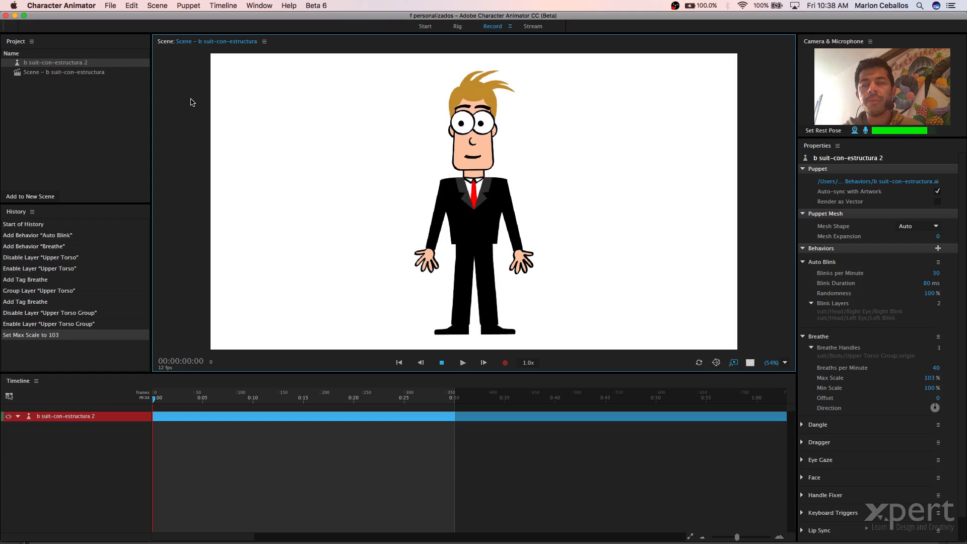
# Inspect the properties of the scene and the puppet, and the recording state of the puppet's track item behaviors
pyautogui.click(59, 73)
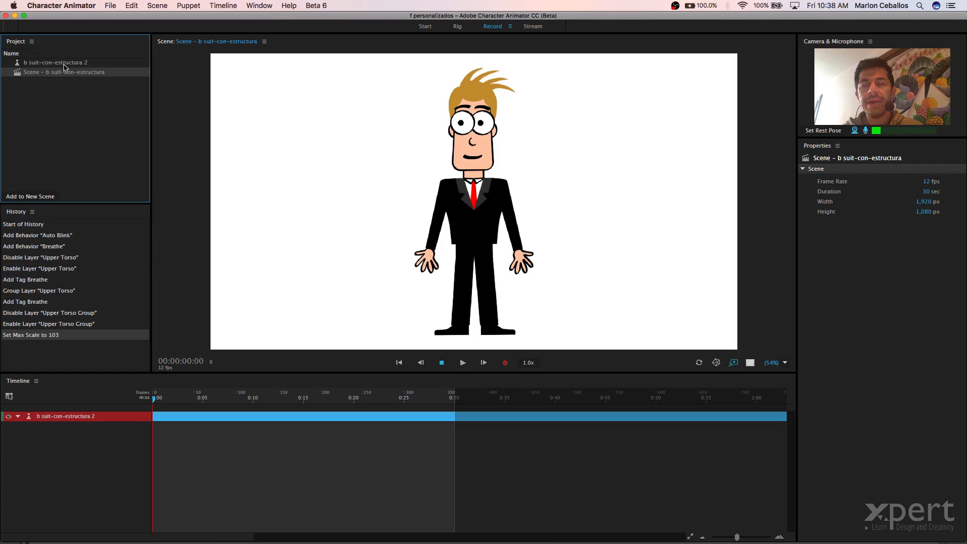
pyautogui.press('Up')
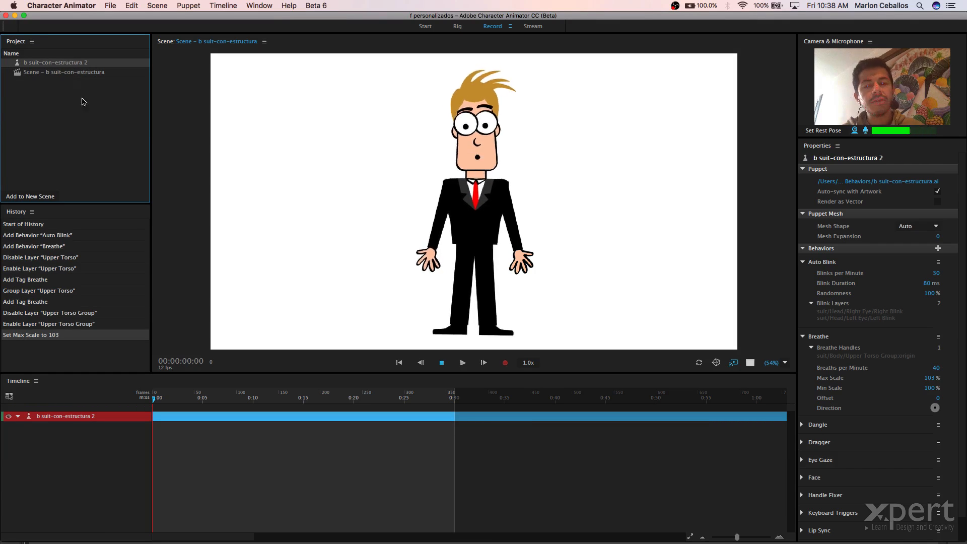
pyautogui.click(180, 245)
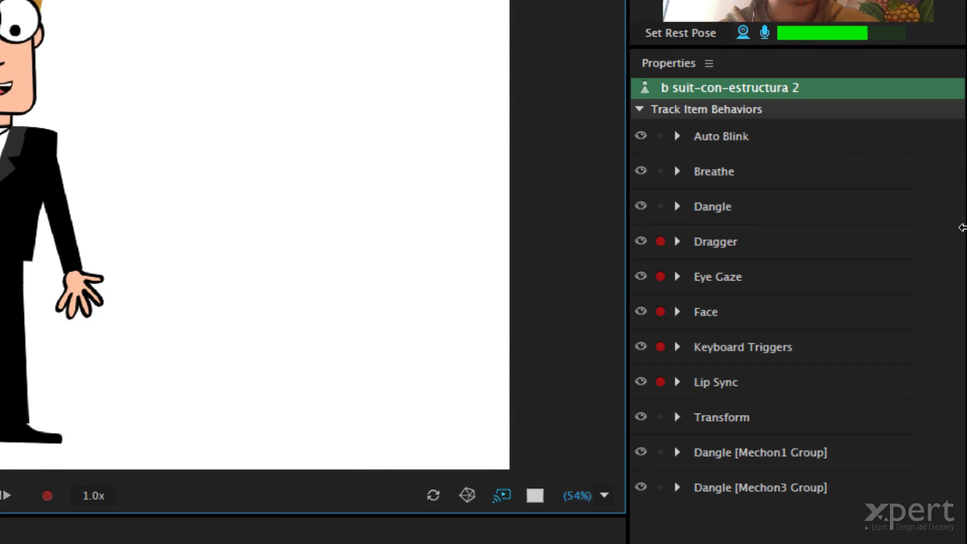
pyautogui.click(660, 242)
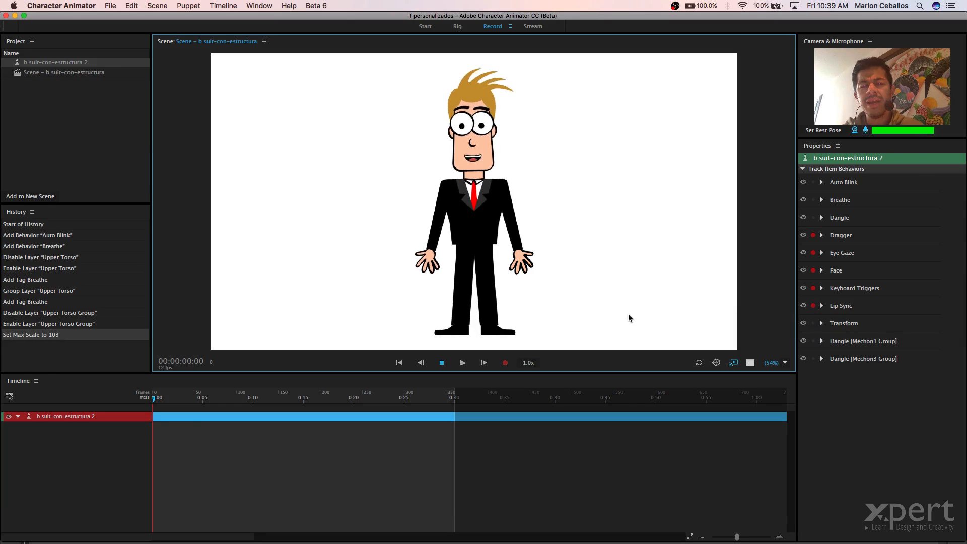
# Record a short test performance with the puppet and undo the recording
pyautogui.click(505, 362)
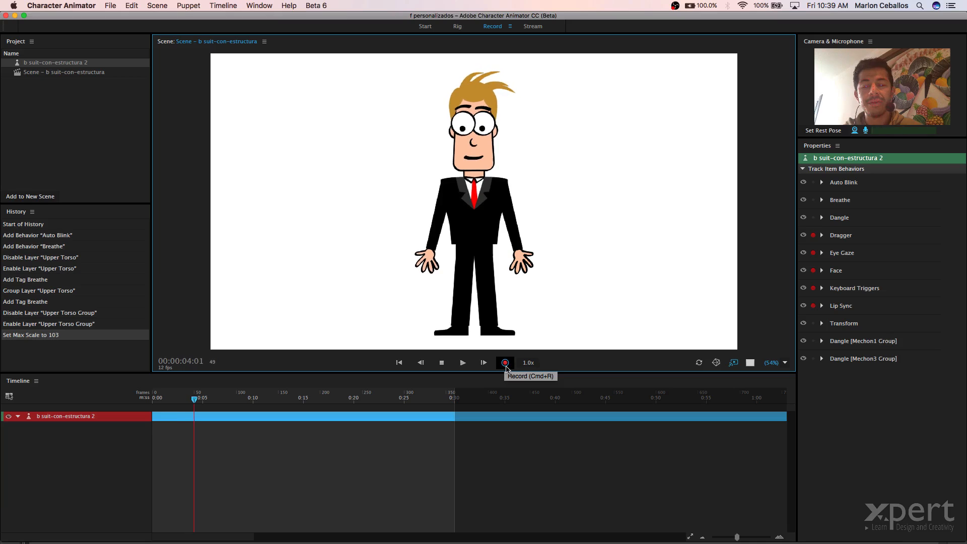
pyautogui.click(506, 368)
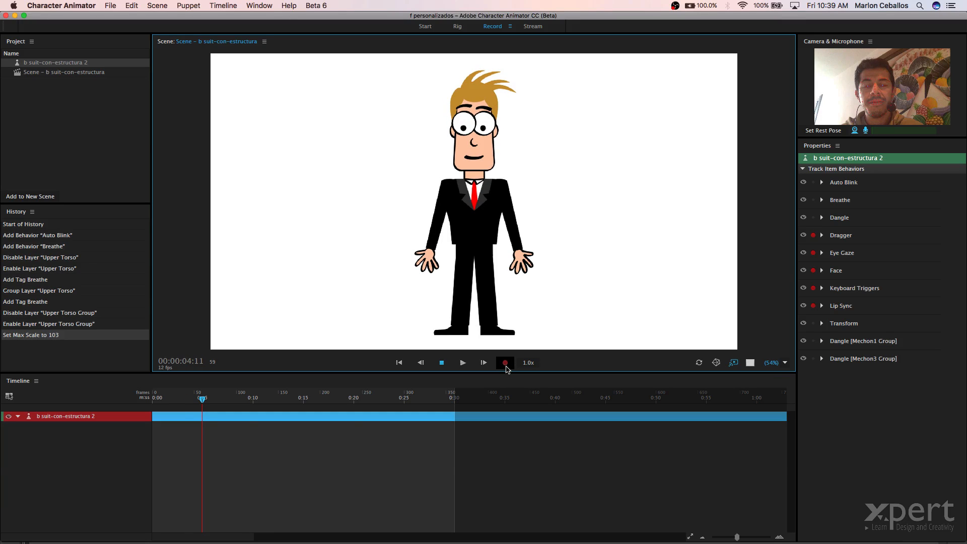
pyautogui.press('super+z')
pyautogui.press('super+z')
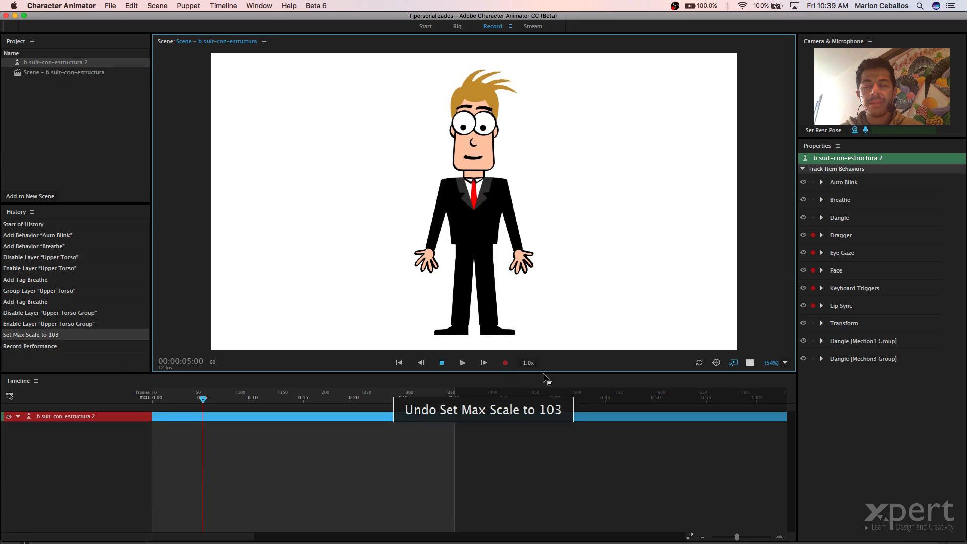
pyautogui.press('super+shift+z')
pyautogui.press('super+shift+z')
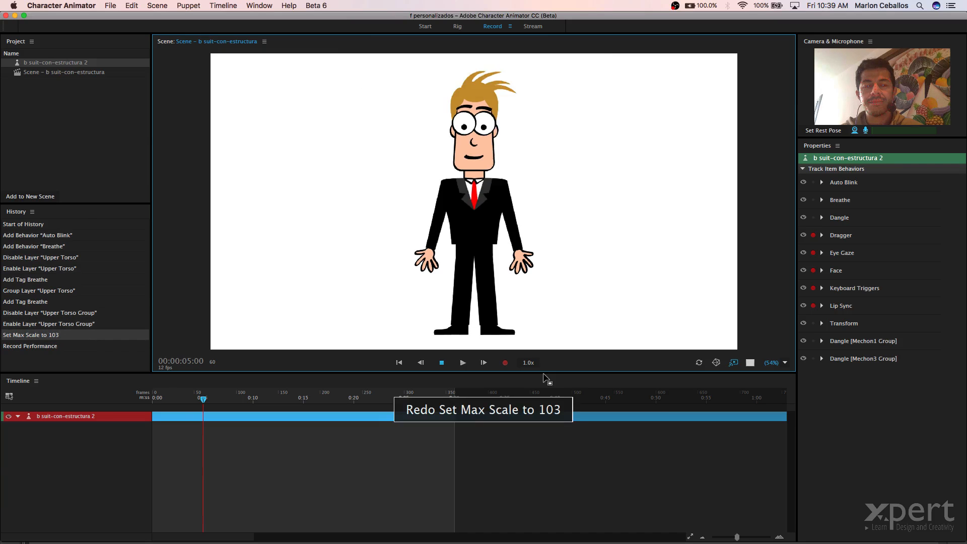
pyautogui.press('super+z')
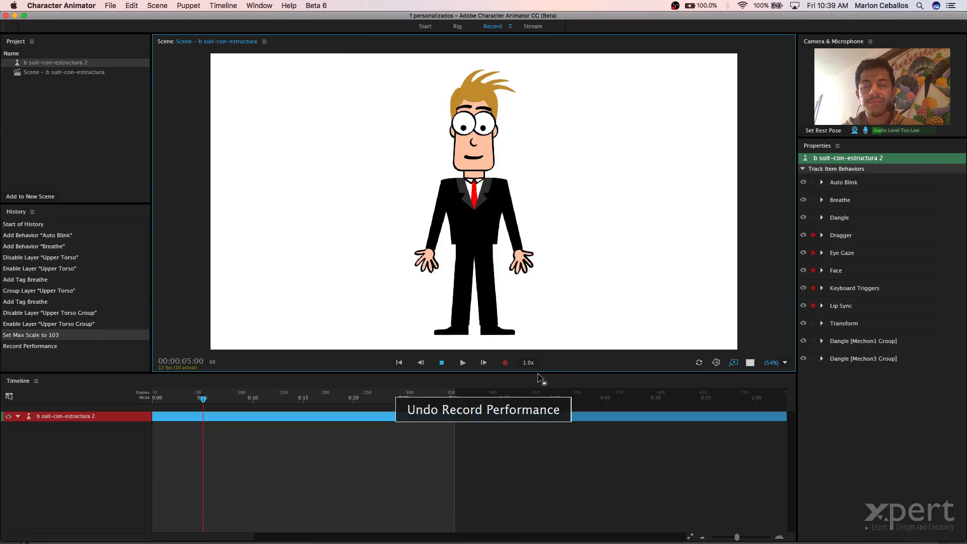
# Record a performance of about nine seconds from frame 0, capturing the puppet's eye gaze, face and lip sync
pyautogui.moveTo(204, 402); pyautogui.dragTo(139, 399)
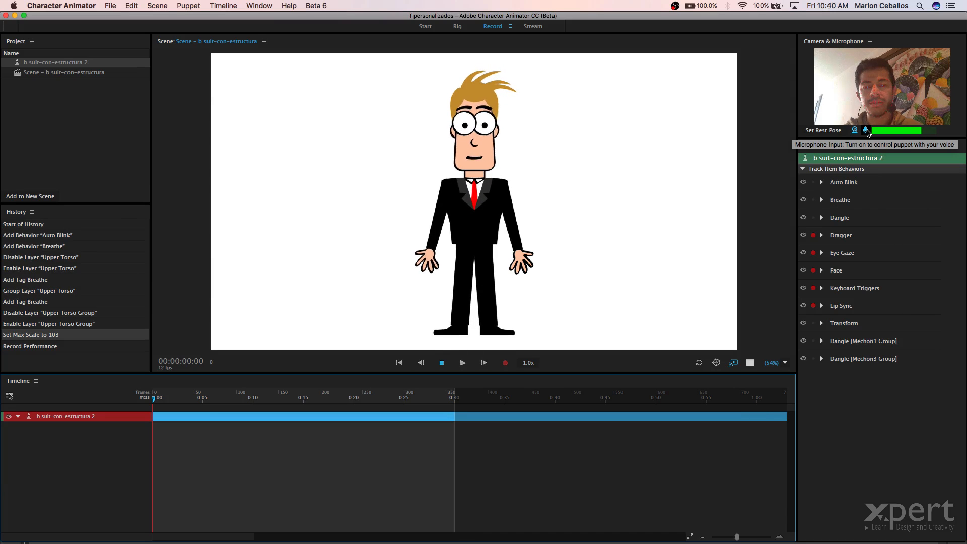
pyautogui.click(505, 363)
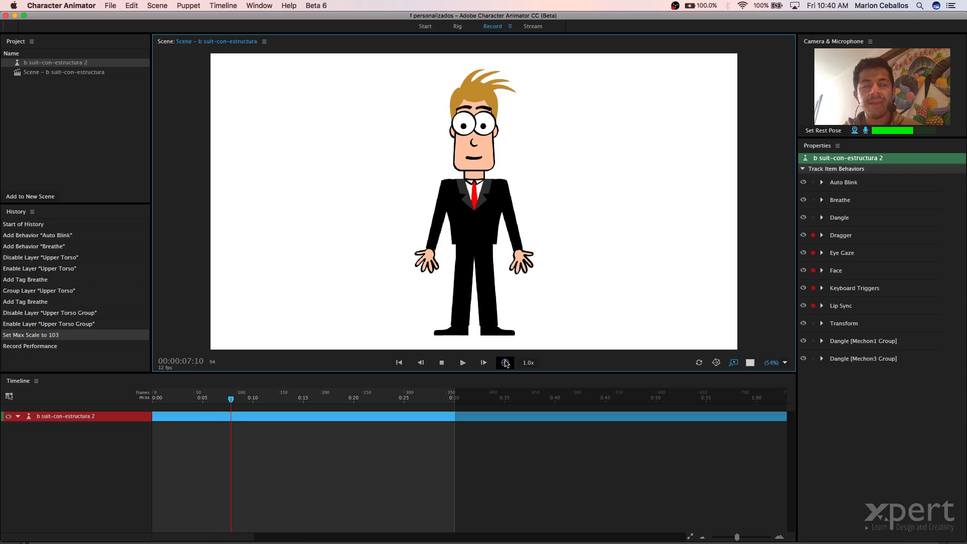
pyautogui.click(506, 364)
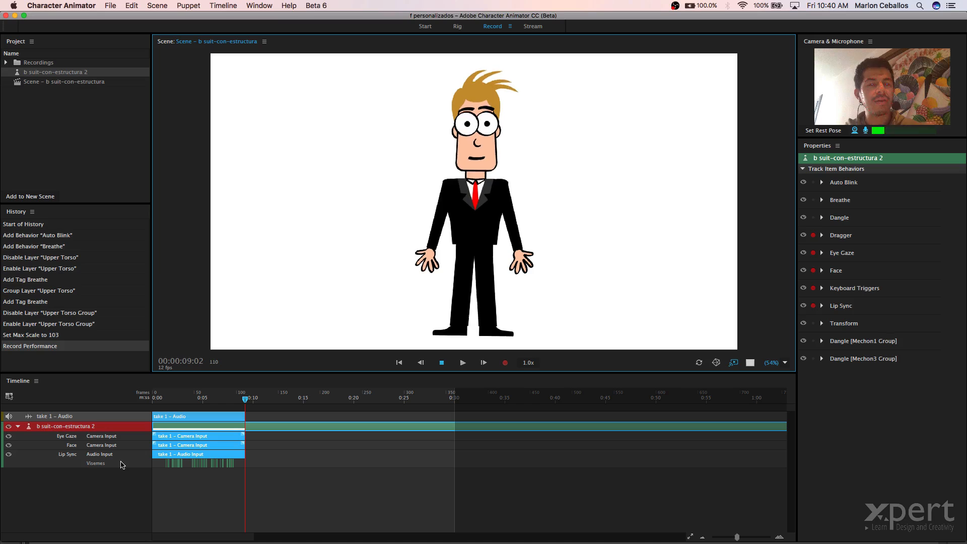
# Examine the recorded lip-sync visemes in the timeline and the replacement mouth shapes offered for the first Oh viseme
pyautogui.click(160, 469)
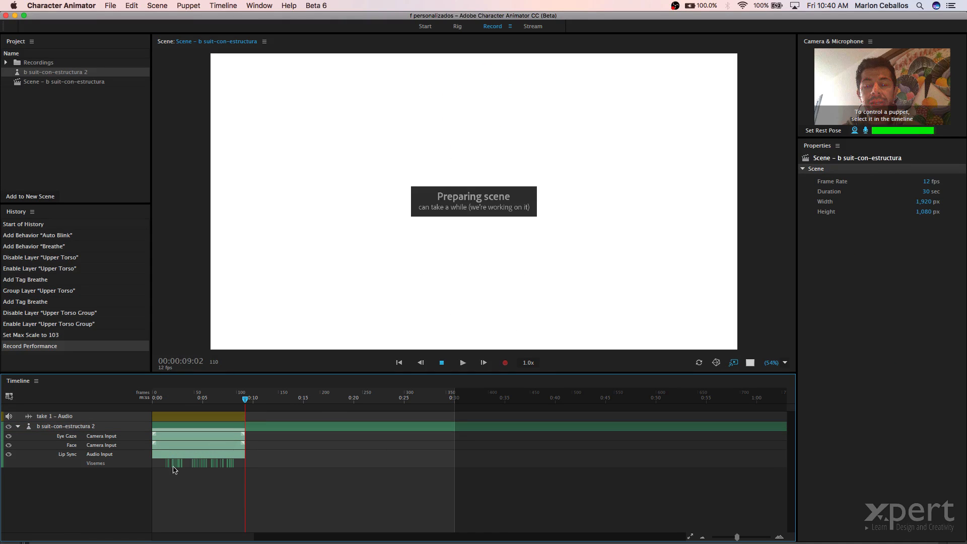
pyautogui.click(168, 463)
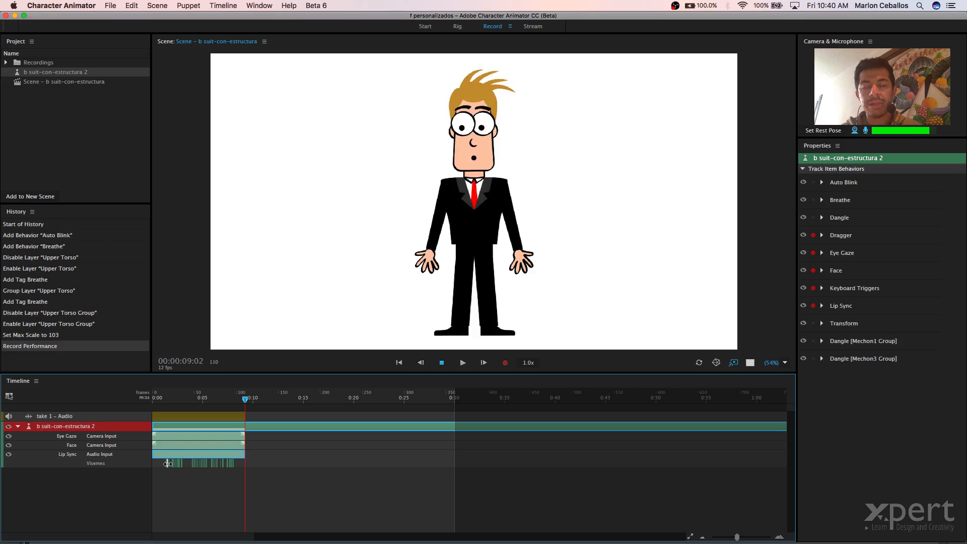
pyautogui.press('=')
pyautogui.press('=')
pyautogui.press('=')
pyautogui.press('=')
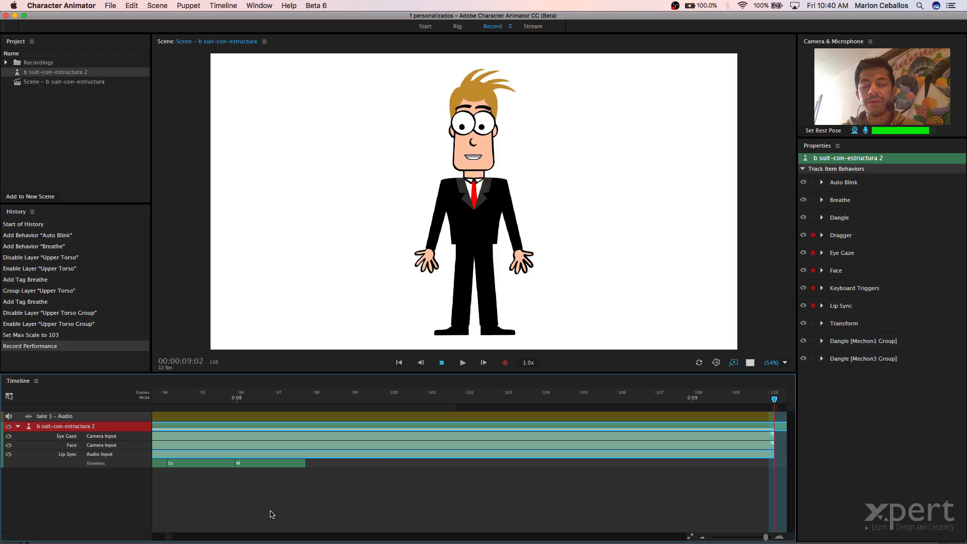
pyautogui.hscroll(-20, 272, 514)
pyautogui.hscroll(5, 272, 515)
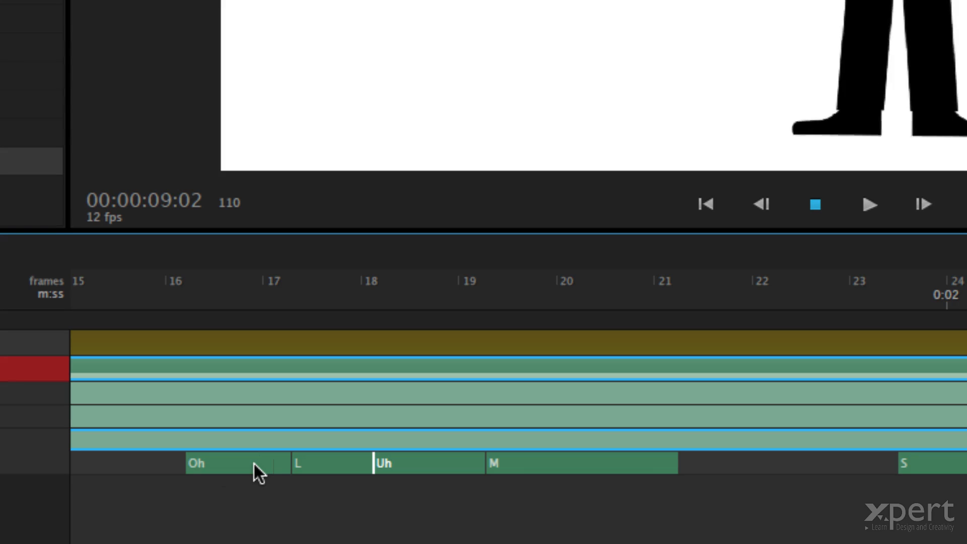
pyautogui.click(254, 463)
pyautogui.rightClick(253, 464)
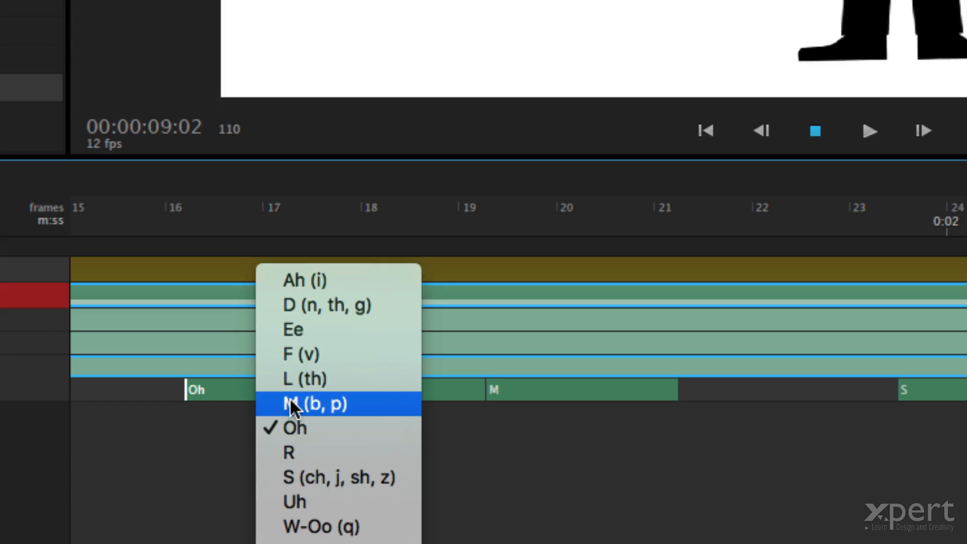
pyautogui.press('Escape')
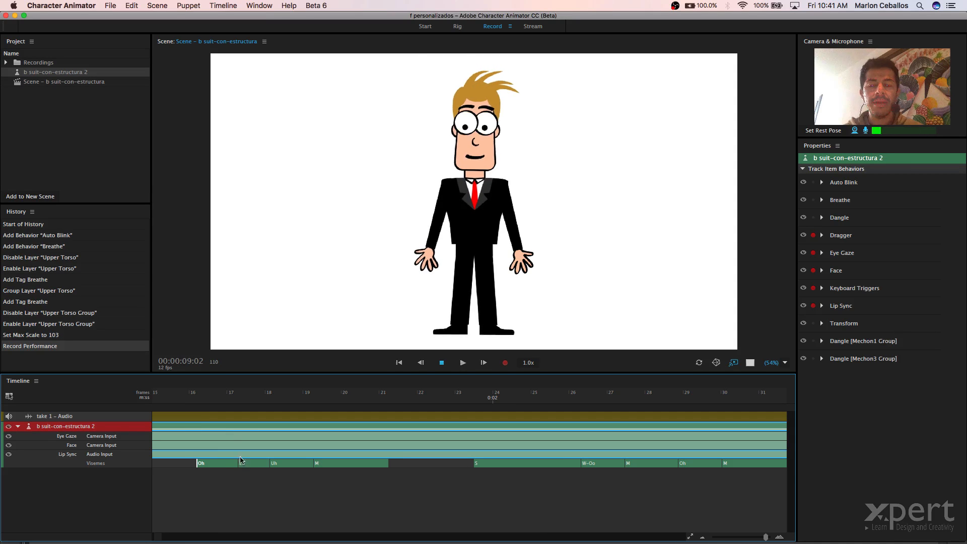
pyautogui.click(206, 503)
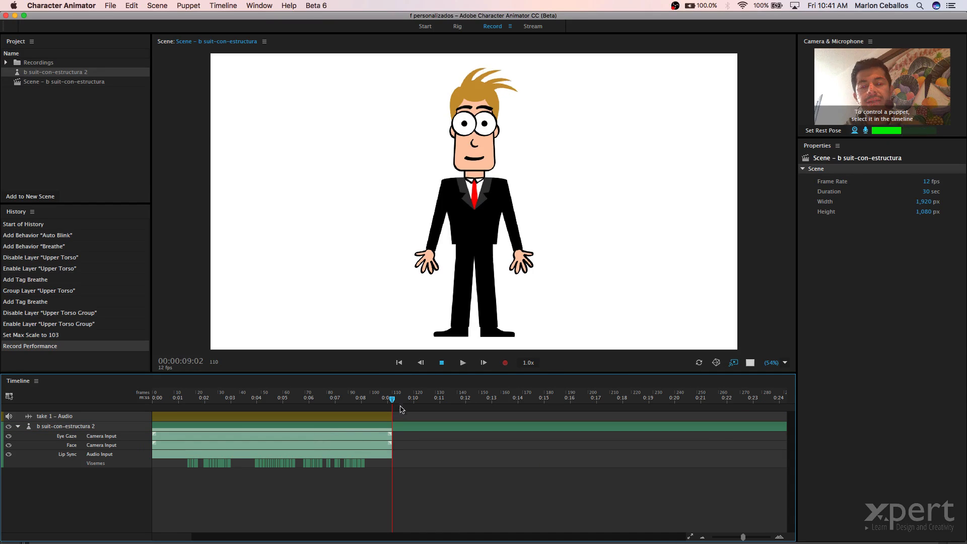
pyautogui.moveTo(359, 404); pyautogui.dragTo(201, 401)
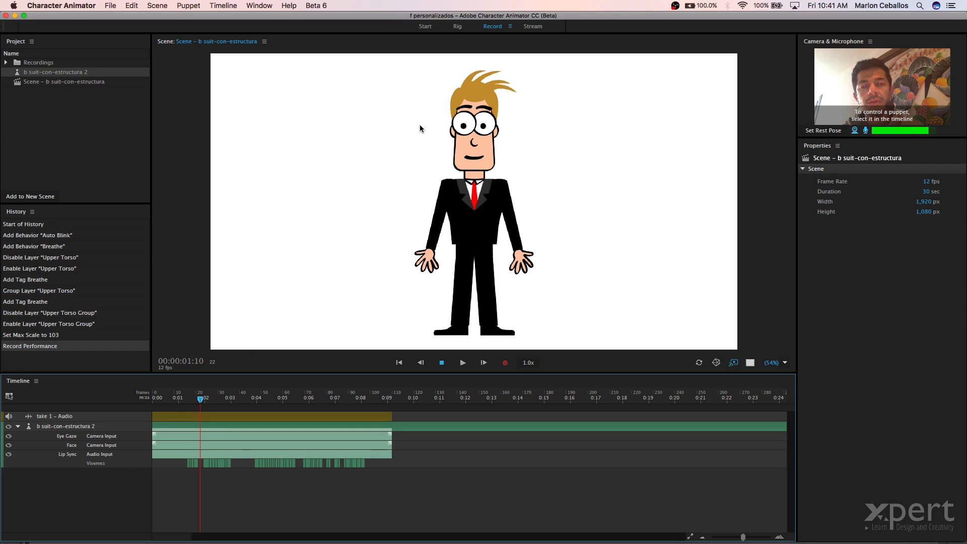
pyautogui.click(173, 212)
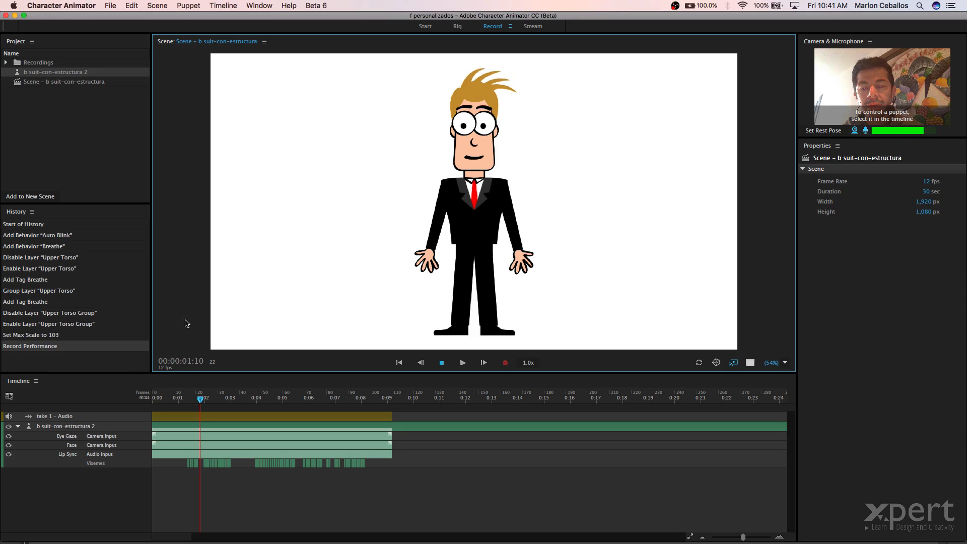
pyautogui.click(65, 79)
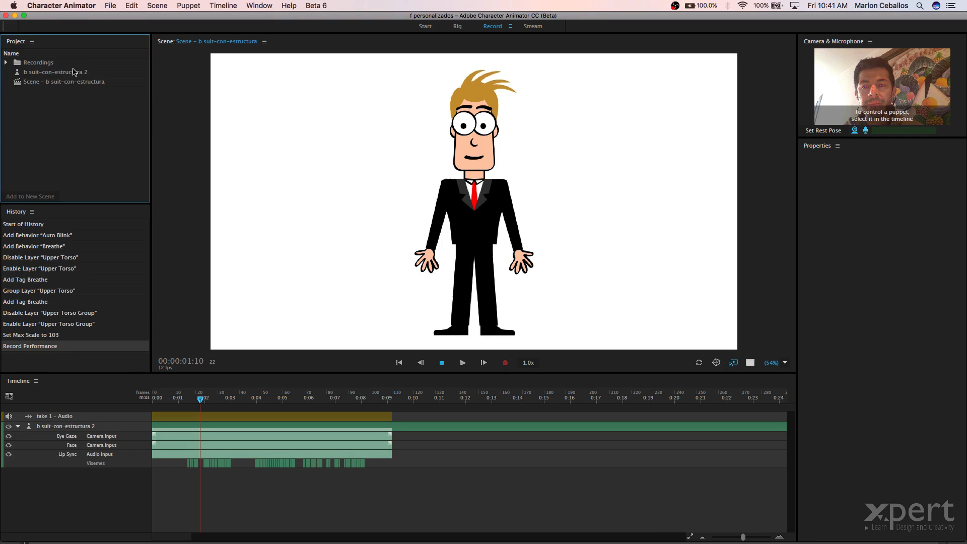
pyautogui.click(74, 72)
pyautogui.click(178, 114)
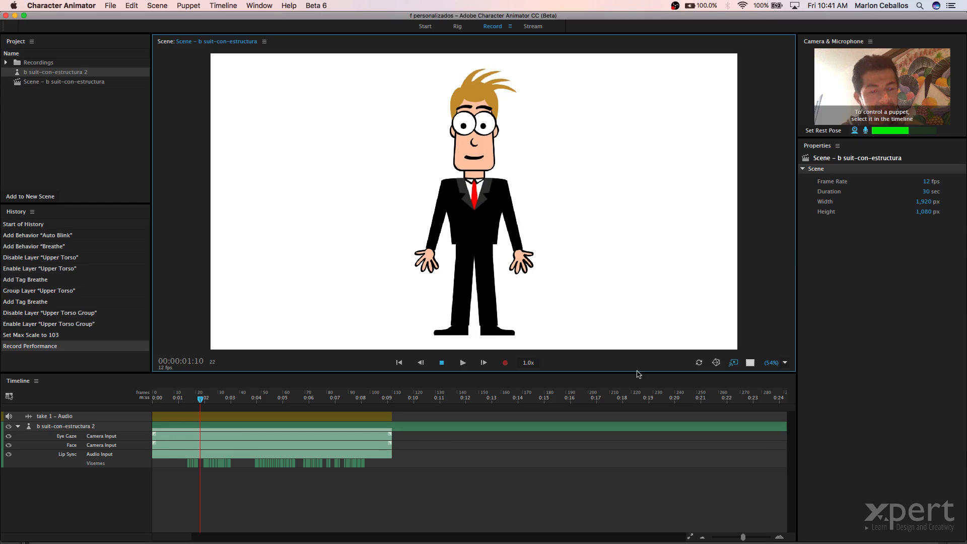
# Disarm Eye Gaze, Face, Keyboard Triggers and Lip Sync on the puppet's track, keeping Dragger armed, and turn off the microphone input
pyautogui.click(88, 428)
pyautogui.click(170, 269)
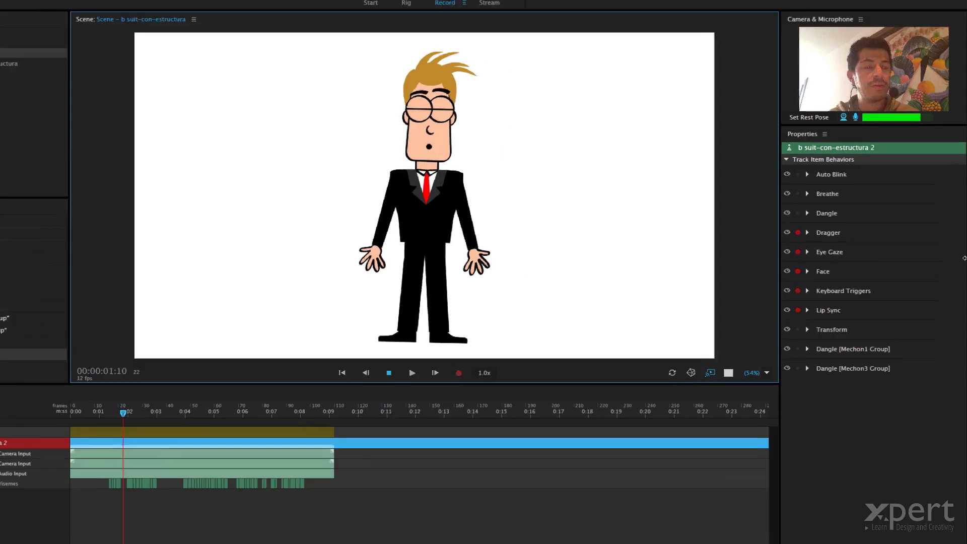
pyautogui.click(798, 252)
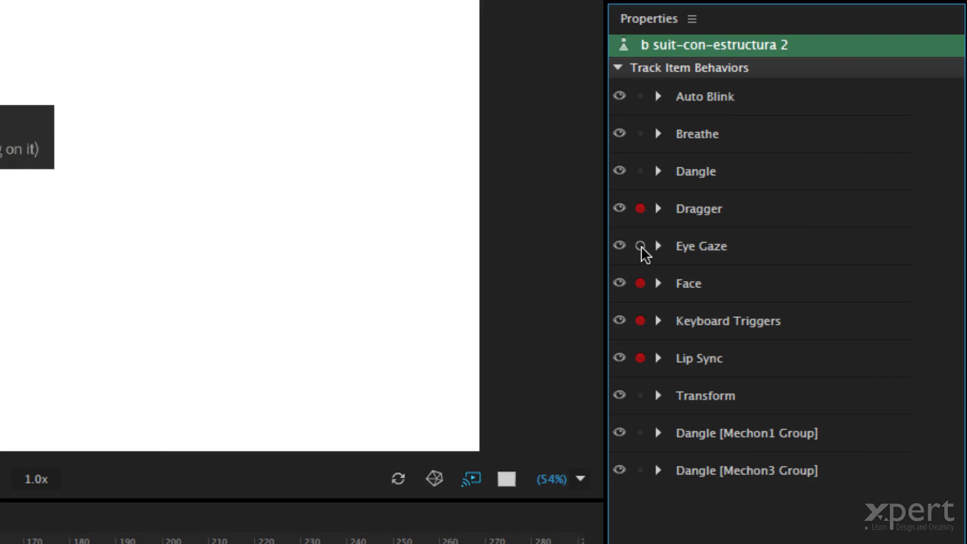
pyautogui.click(641, 284)
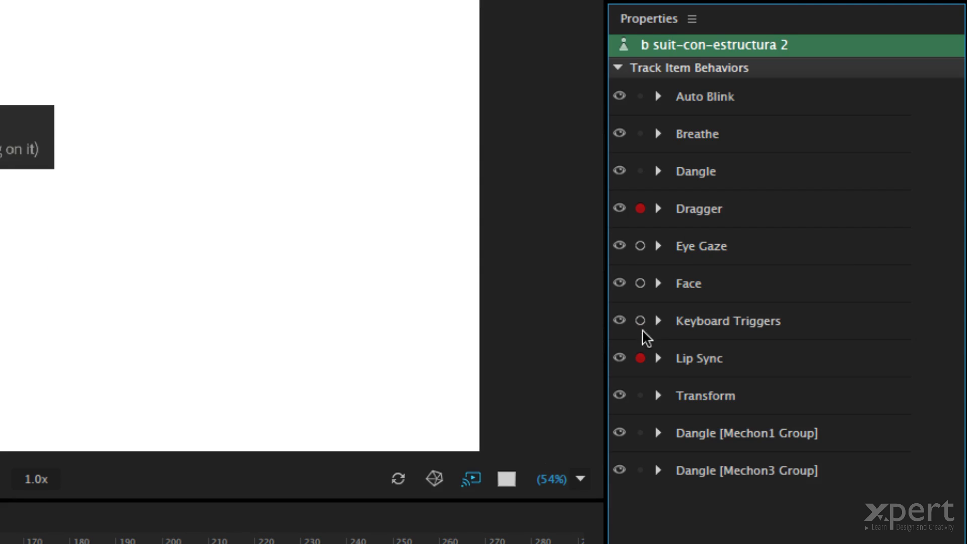
pyautogui.click(641, 359)
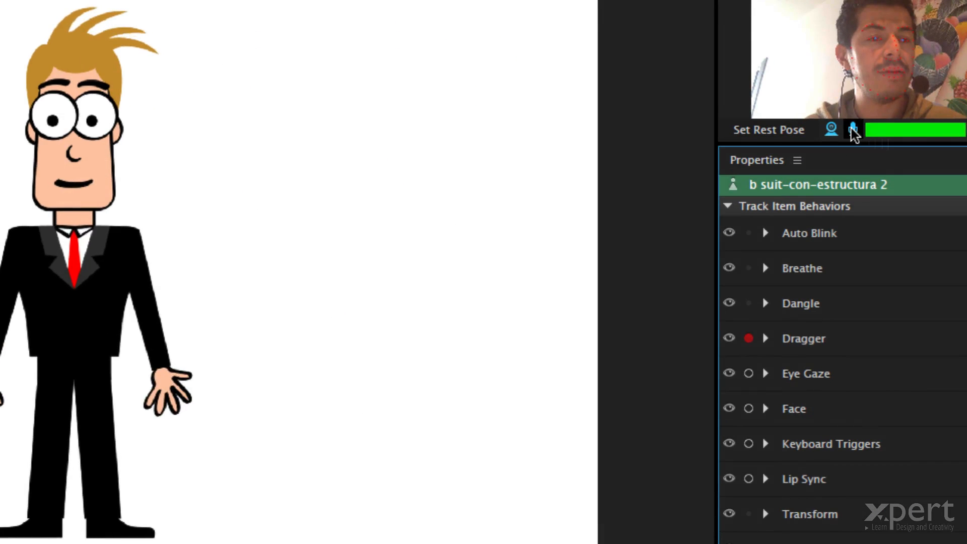
pyautogui.click(867, 132)
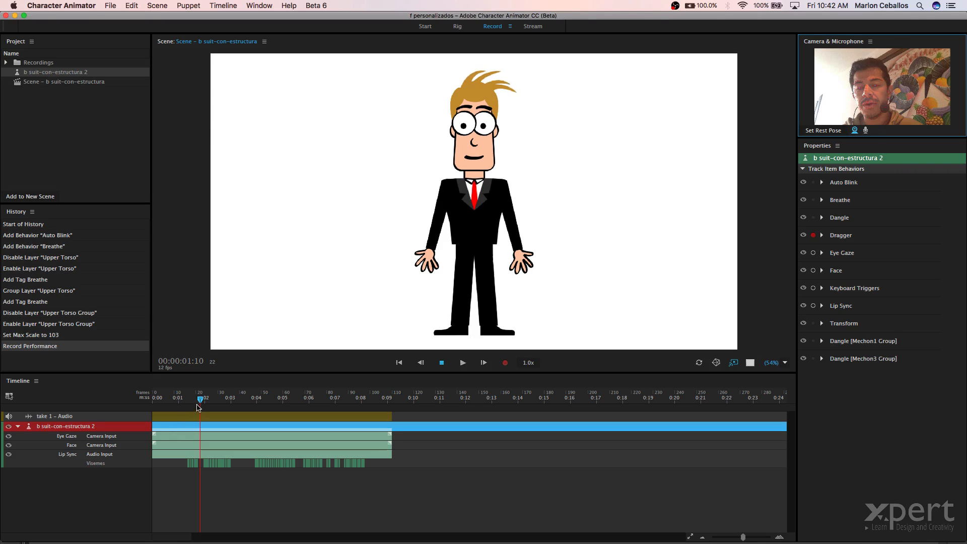
# Record a Dragger take from frame 18 at 0.5x recording speed, raising the puppet's right hand to wave
pyautogui.moveTo(201, 402); pyautogui.dragTo(192, 402)
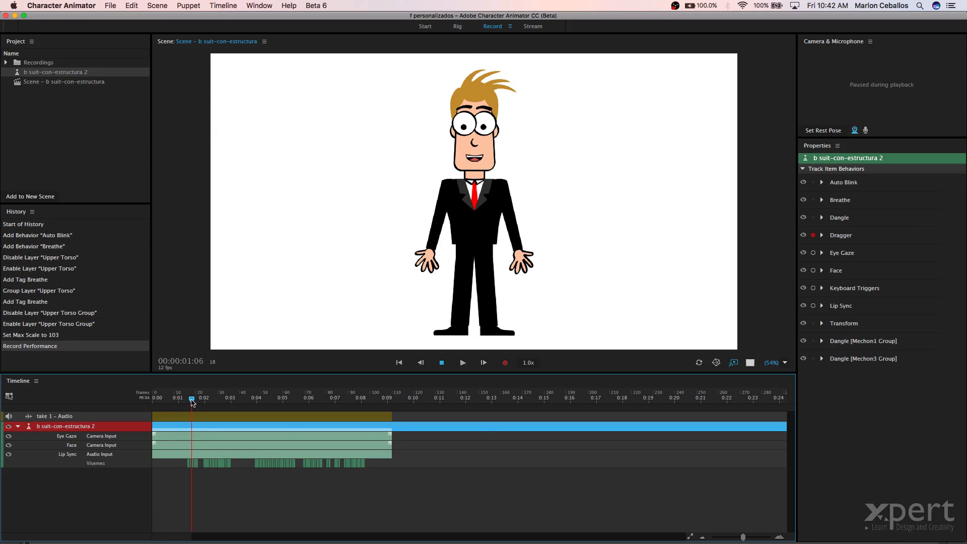
pyautogui.click(530, 363)
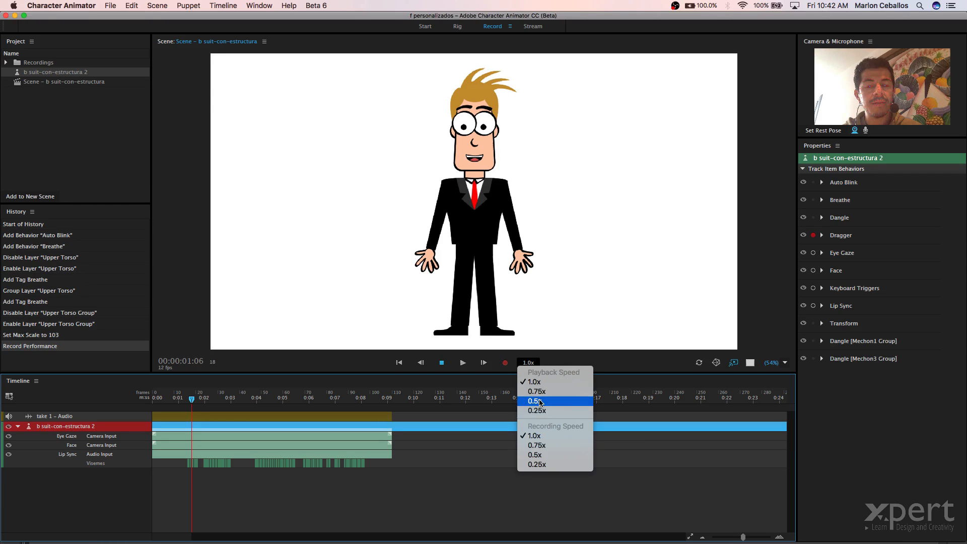
pyautogui.click(550, 456)
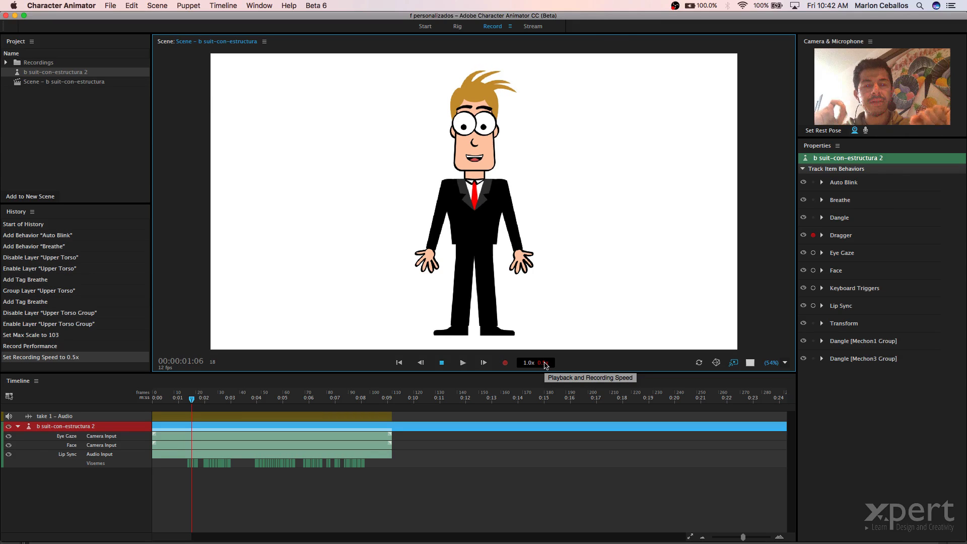
pyautogui.click(506, 363)
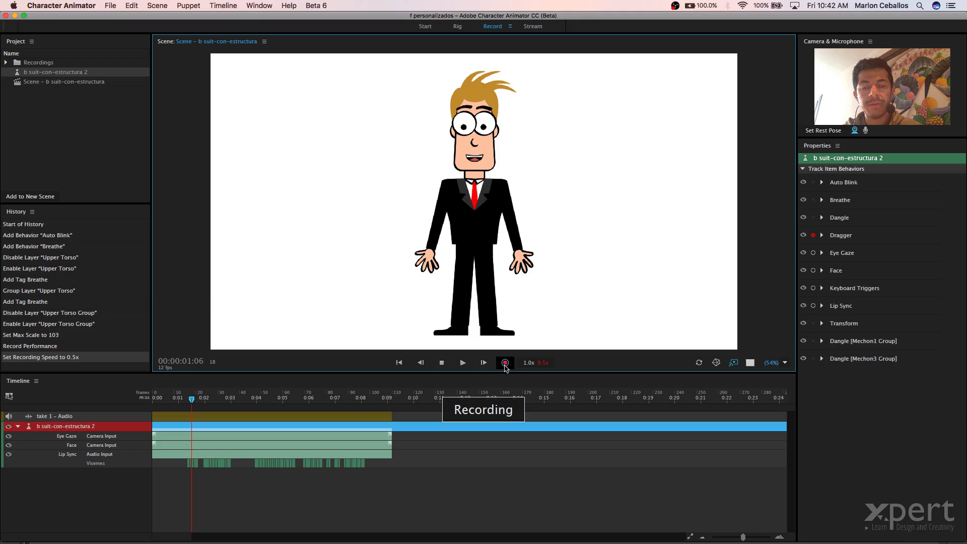
pyautogui.moveTo(441, 285)
pyautogui.mouseDown()
pyautogui.moveTo(378, 237)
pyautogui.moveTo(394, 185)
pyautogui.moveTo(383, 169)
pyautogui.moveTo(393, 155)
pyautogui.moveTo(399, 162)
pyautogui.mouseUp()
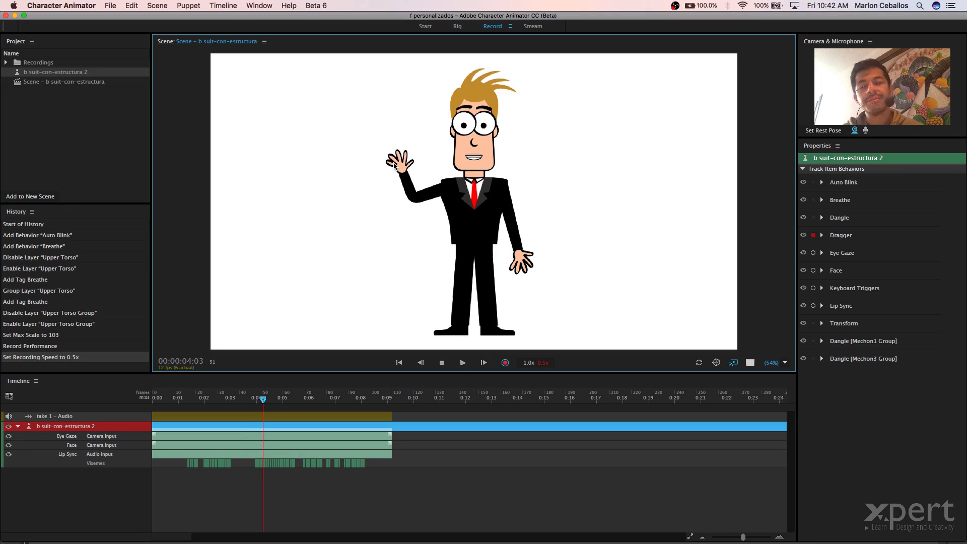
pyautogui.click(506, 362)
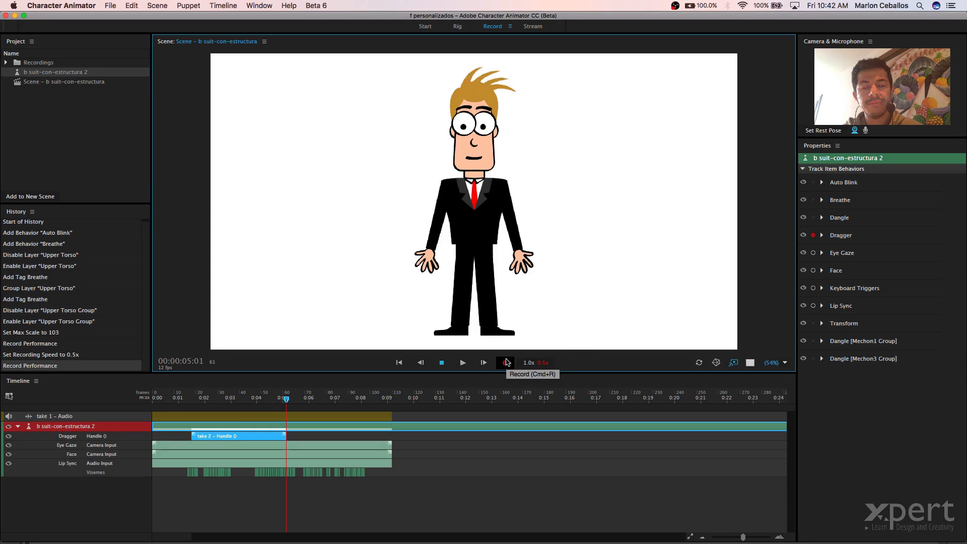
# Play back the combined performance from frame 0 to check the hand gesture with the lip sync
pyautogui.moveTo(287, 400); pyautogui.dragTo(155, 395)
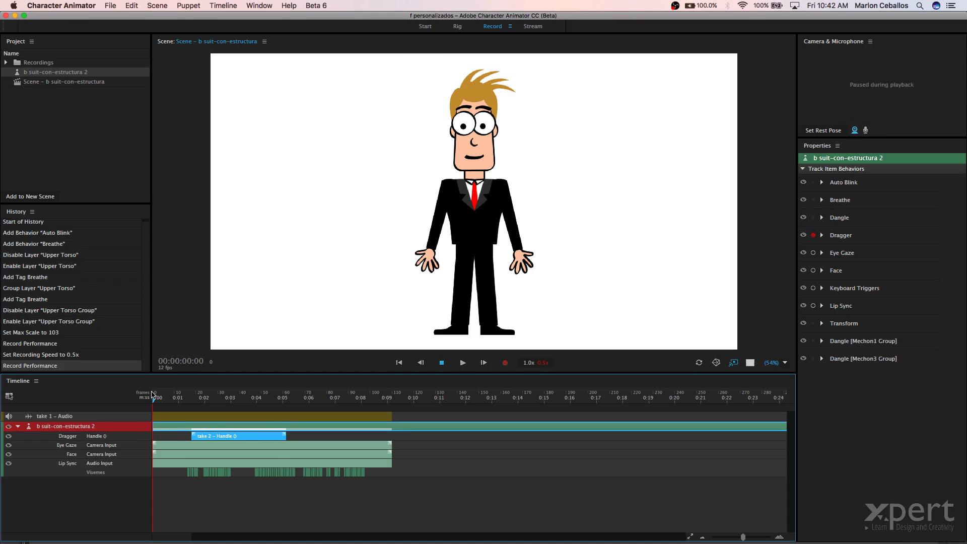
pyautogui.press('space')
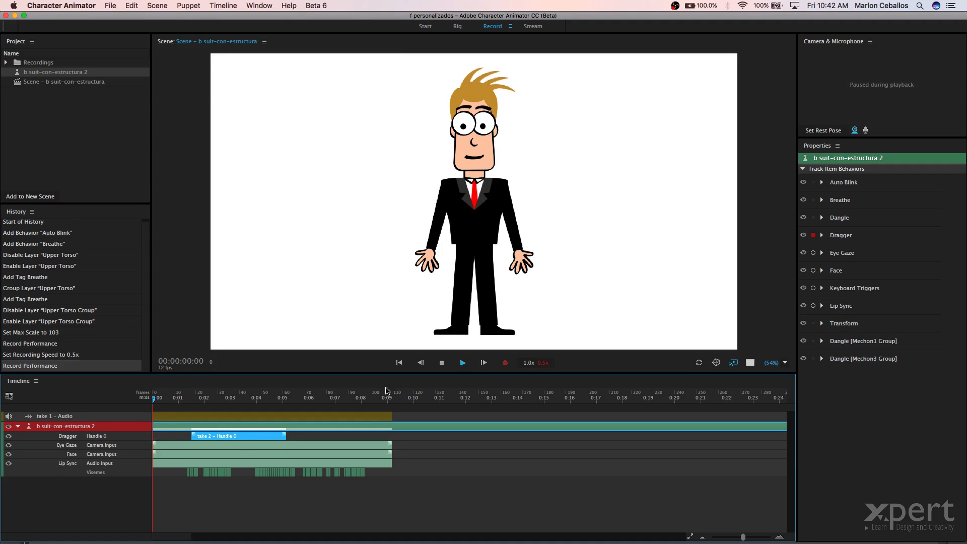
pyautogui.click(445, 364)
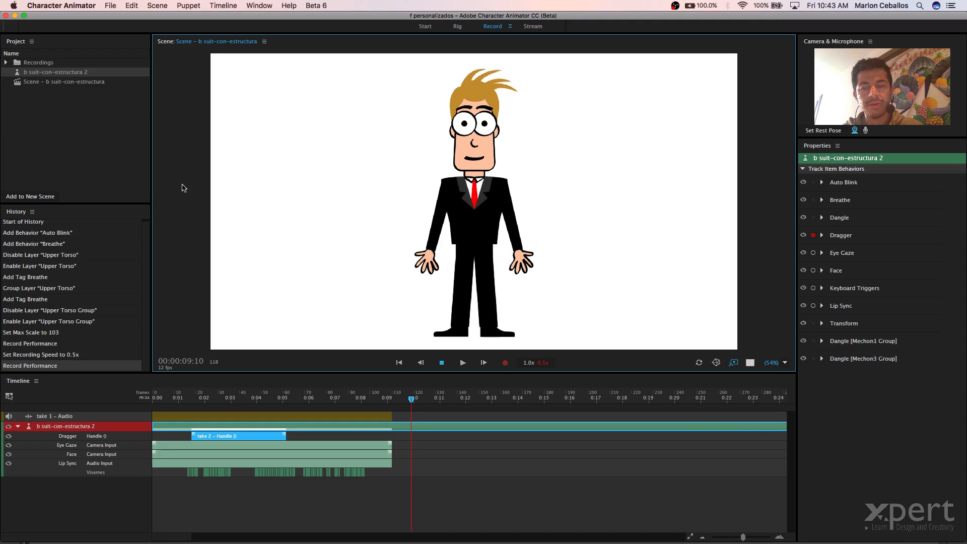
# Review the export options, including Video via Adobe Media Encoder, and leave without exporting
pyautogui.click(111, 4)
pyautogui.moveTo(162, 131)
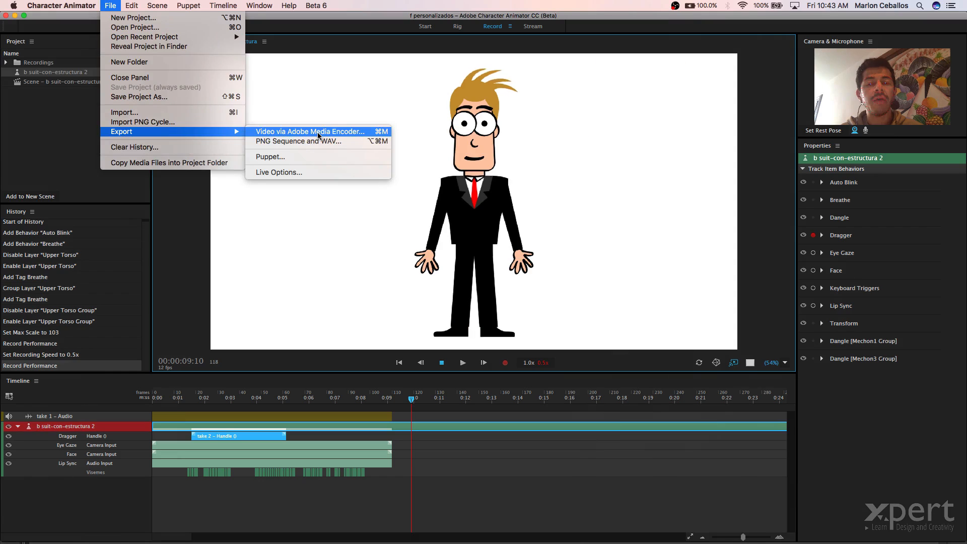
pyautogui.click(189, 16)
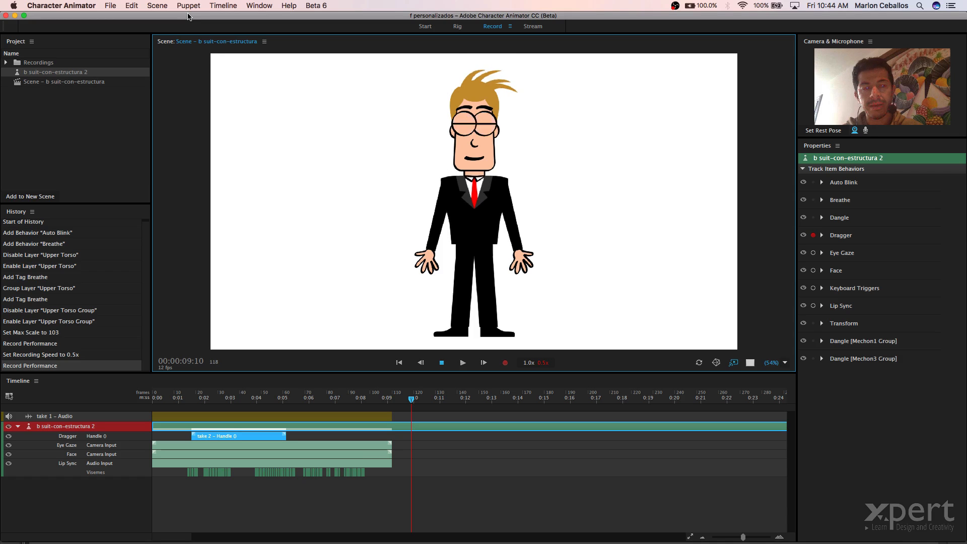
# Launch Adobe After Effects CC 2017 and dismiss its Start window
pyautogui.press('super+space')
pyautogui.write('aft')
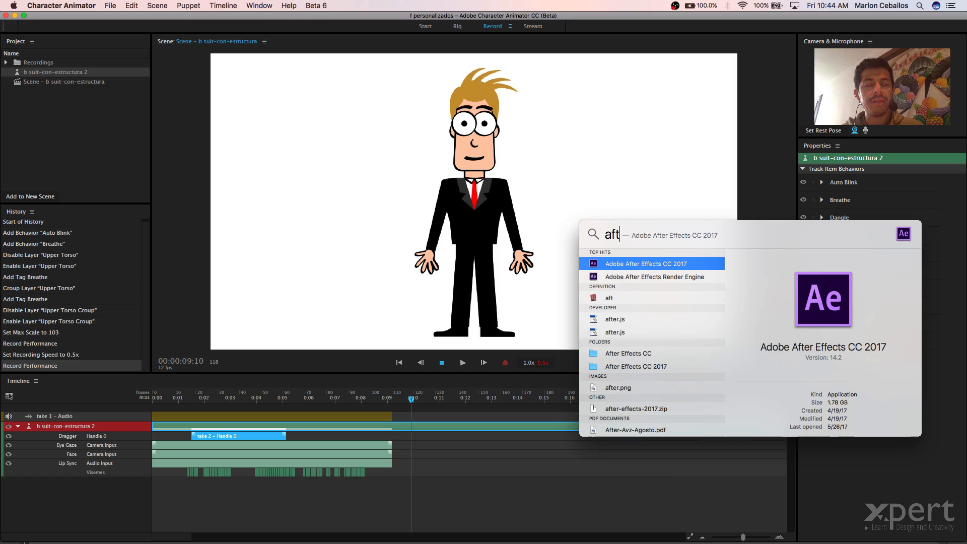
pyautogui.press('Return')
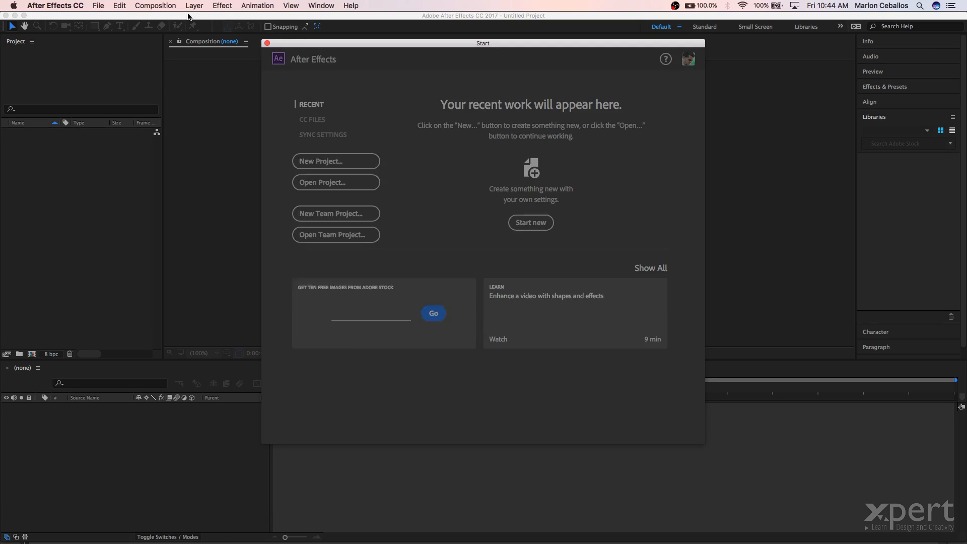
pyautogui.click(267, 44)
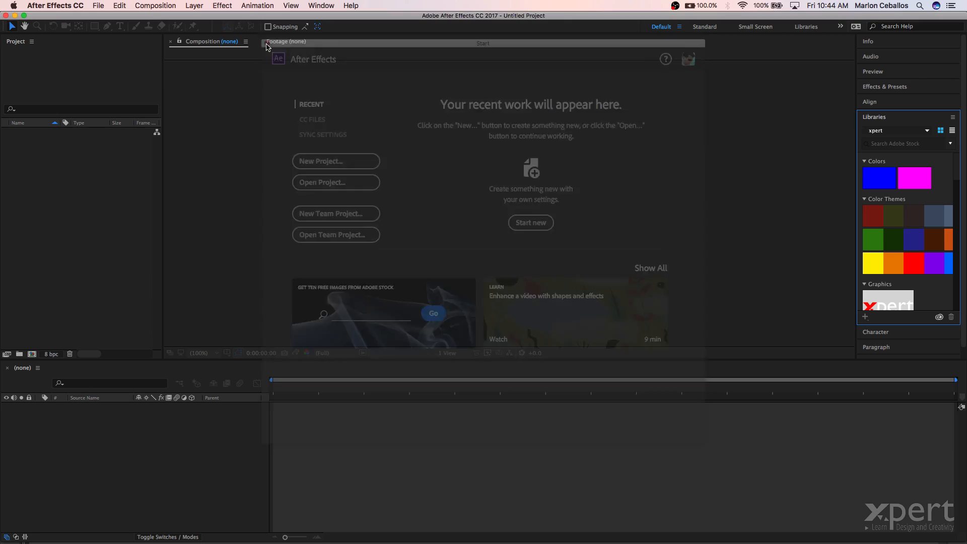
# Choose exportar.chproj from the archivos-animator / 07 Exportar-final / exportar folder as the file to import
pyautogui.click(98, 5)
pyautogui.moveTo(140, 145)
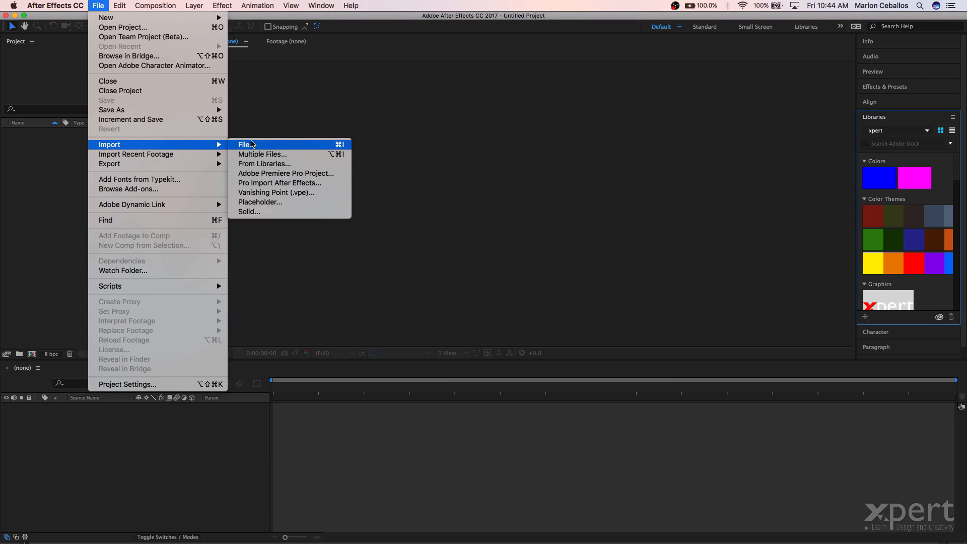
pyautogui.click(267, 147)
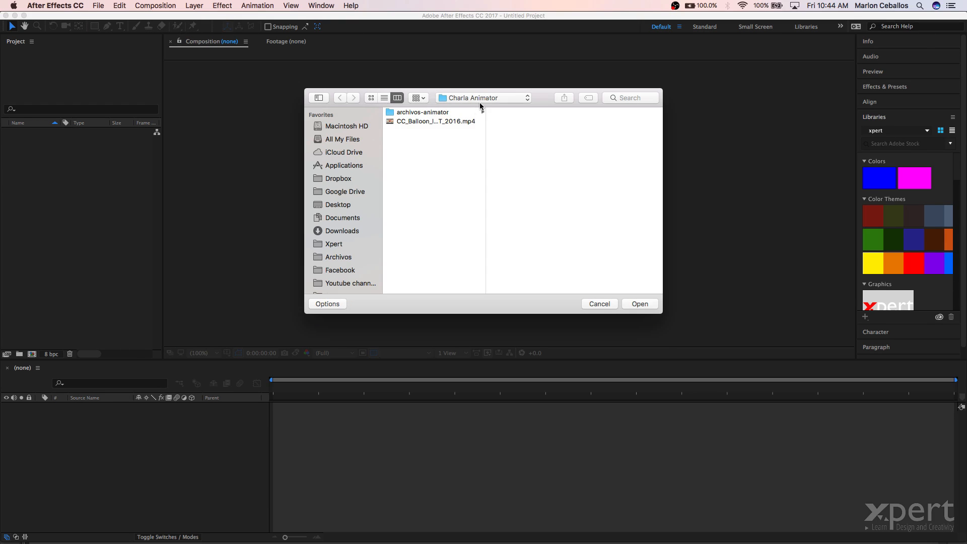
pyautogui.click(479, 100)
pyautogui.click(410, 113)
pyautogui.click(420, 112)
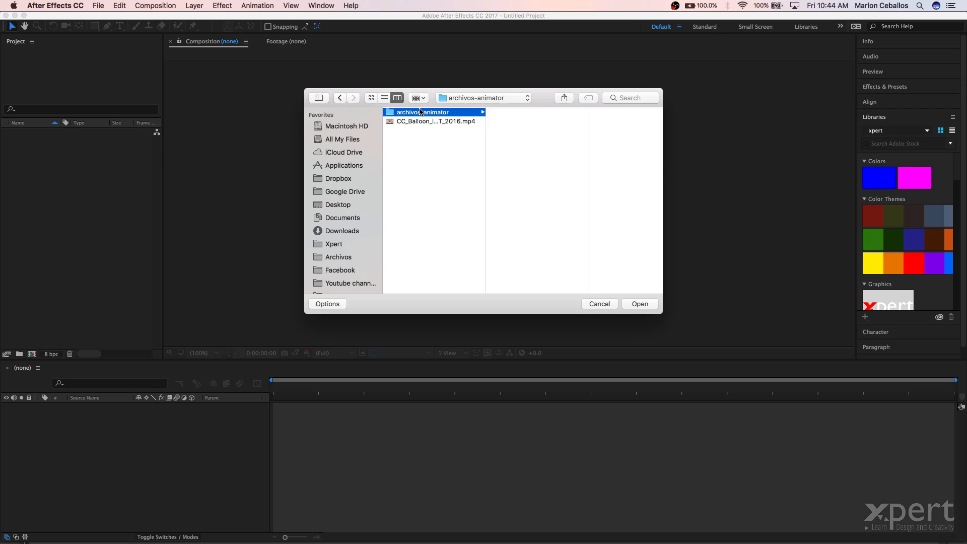
pyautogui.click(534, 158)
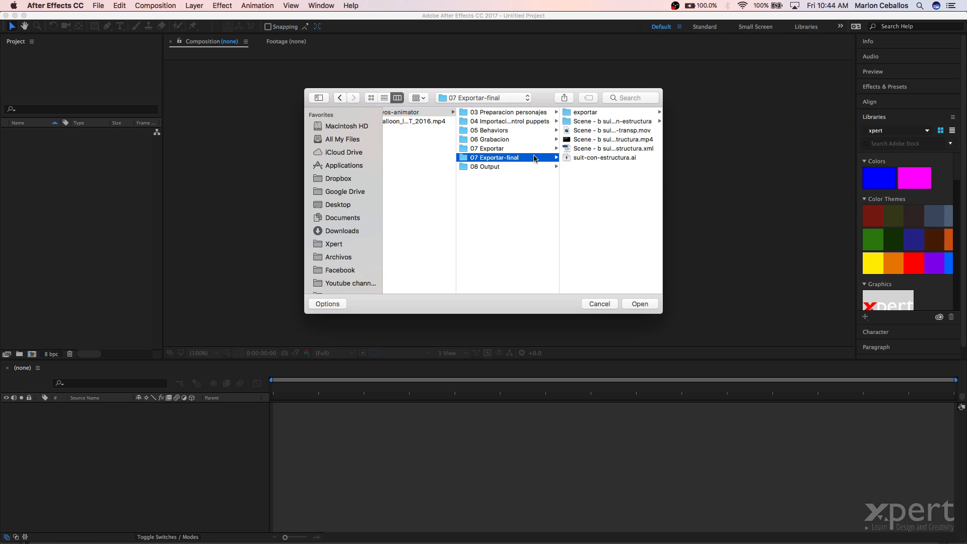
pyautogui.click(592, 115)
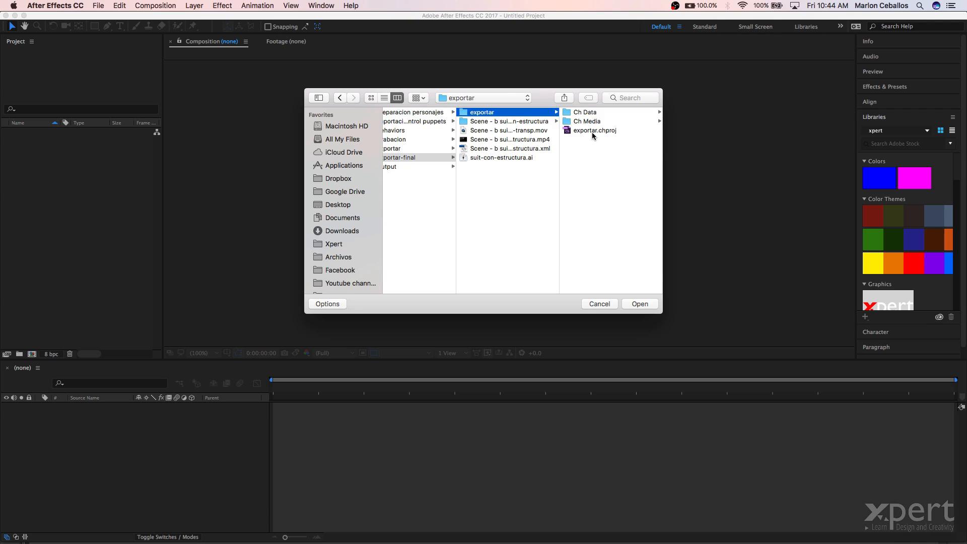
pyautogui.click(592, 132)
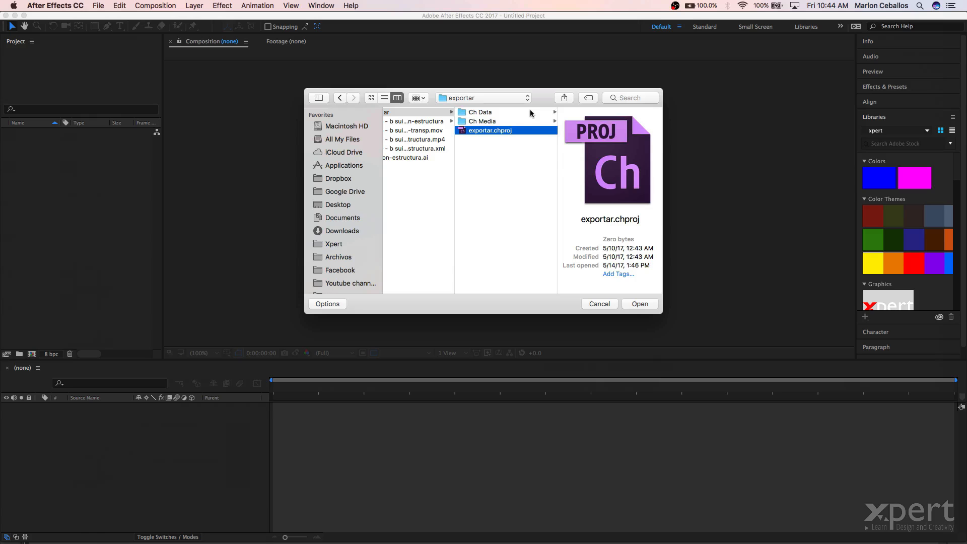
pyautogui.click(640, 304)
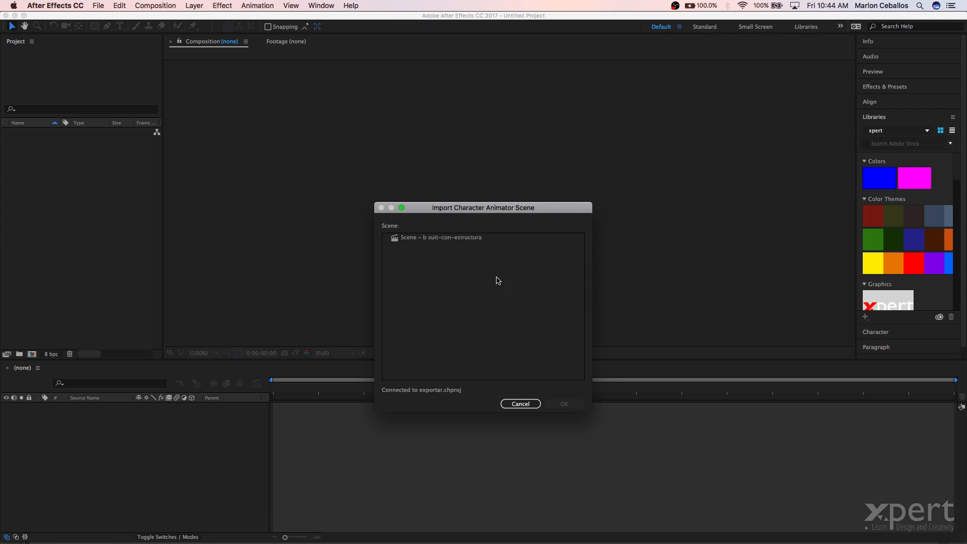
# Import the Scene – b suit-con-estructura from the Character Animator project and create a new composition from it
pyautogui.click(461, 240)
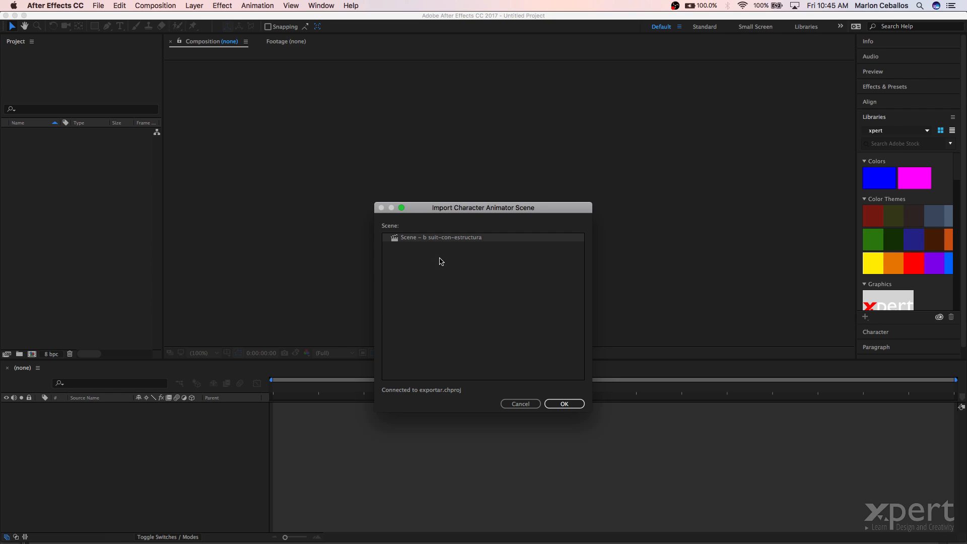
pyautogui.click(564, 404)
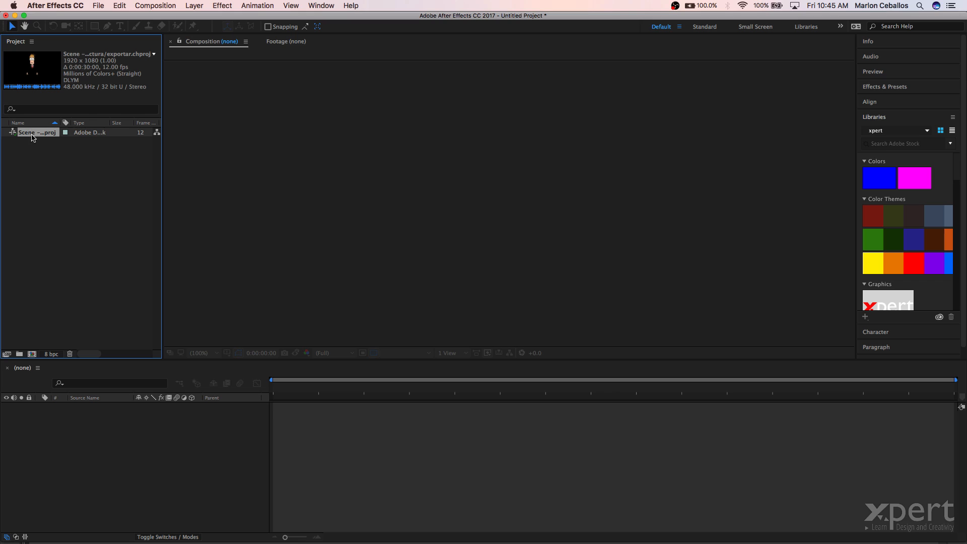
pyautogui.moveTo(33, 135); pyautogui.dragTo(33, 356)
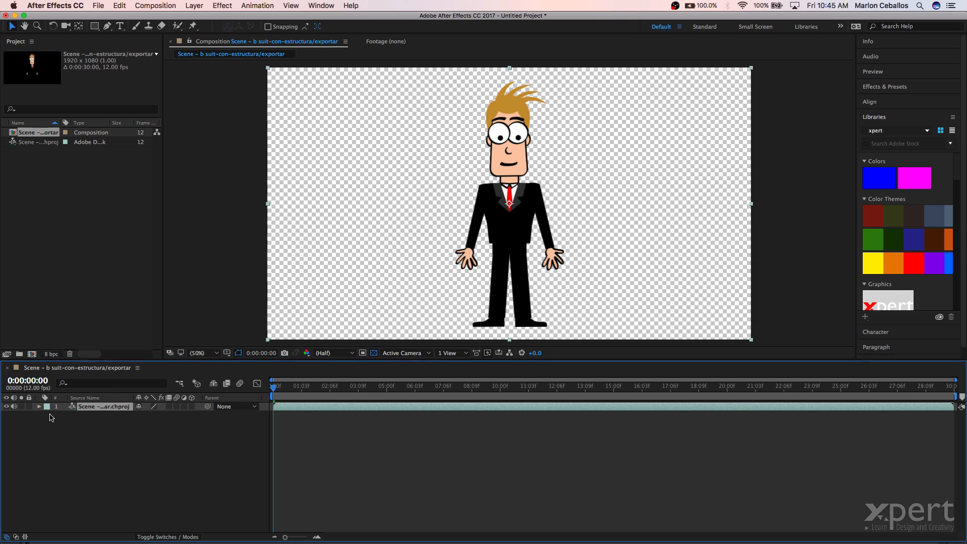
# Play back the new composition from its start to check the puppet's lip sync and hand wave
pyautogui.click(255, 424)
pyautogui.press('space')
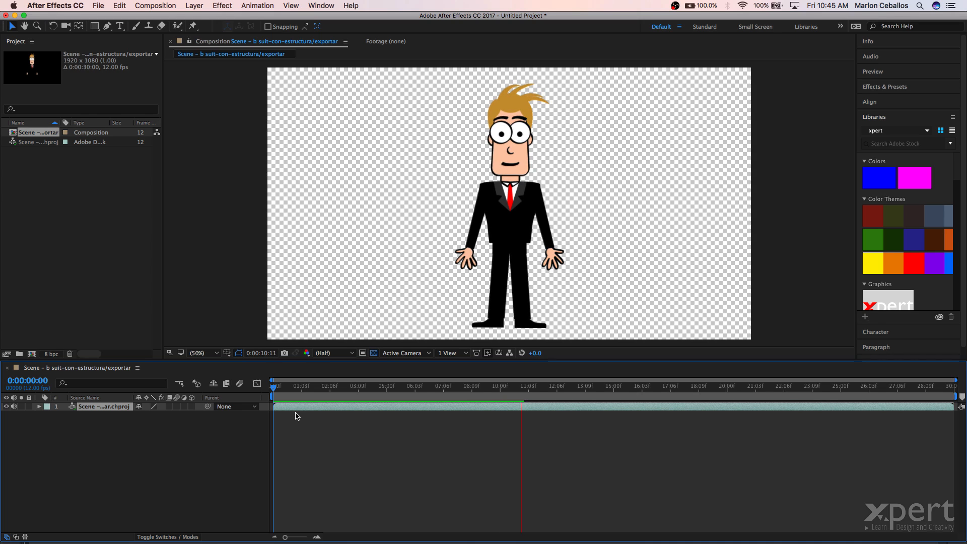
pyautogui.press('space')
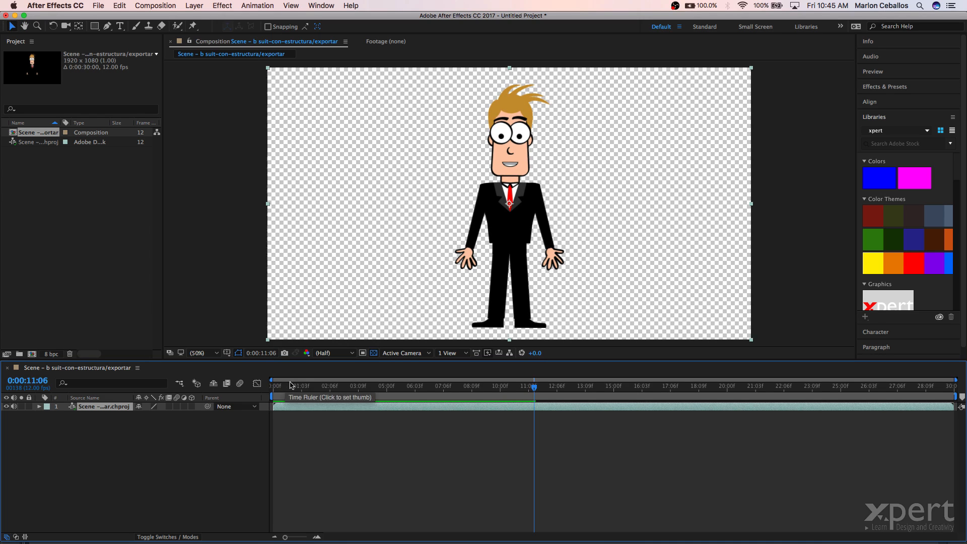
pyautogui.moveTo(534, 387); pyautogui.dragTo(272, 387)
pyautogui.press('space')
pyautogui.press('space')
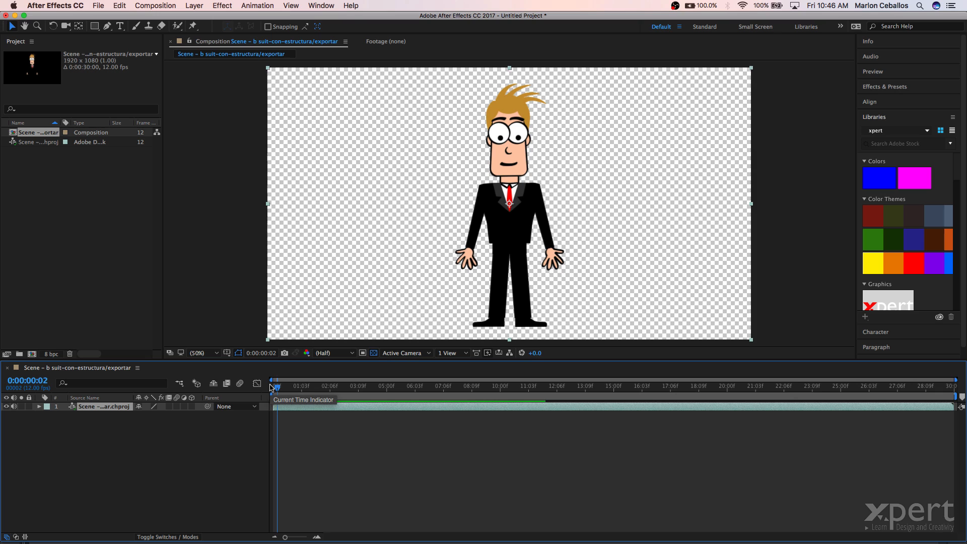
pyautogui.press('space')
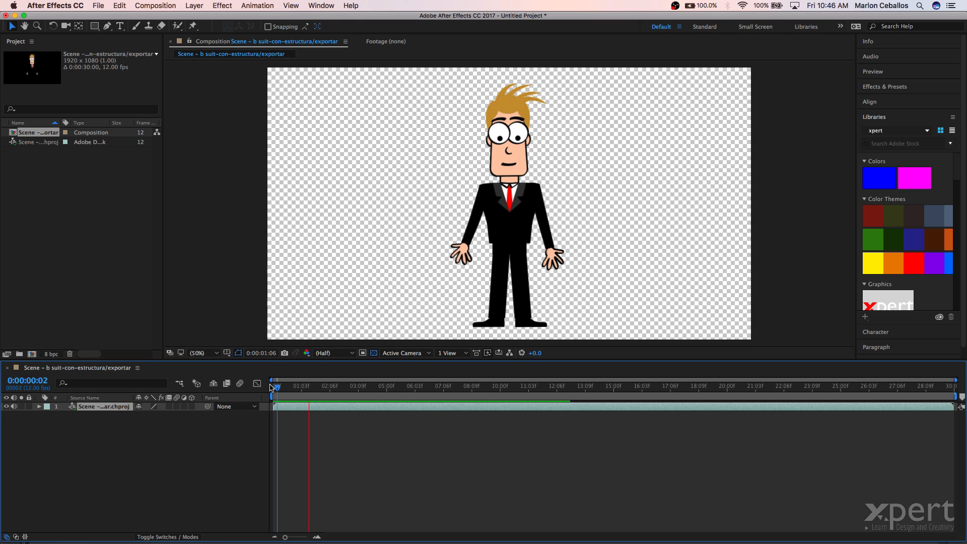
pyautogui.press('space')
# Import the CC_Balloon MP4 loop video from the Charla Animator folder into the project
pyautogui.click(77, 257)
pyautogui.click(98, 6)
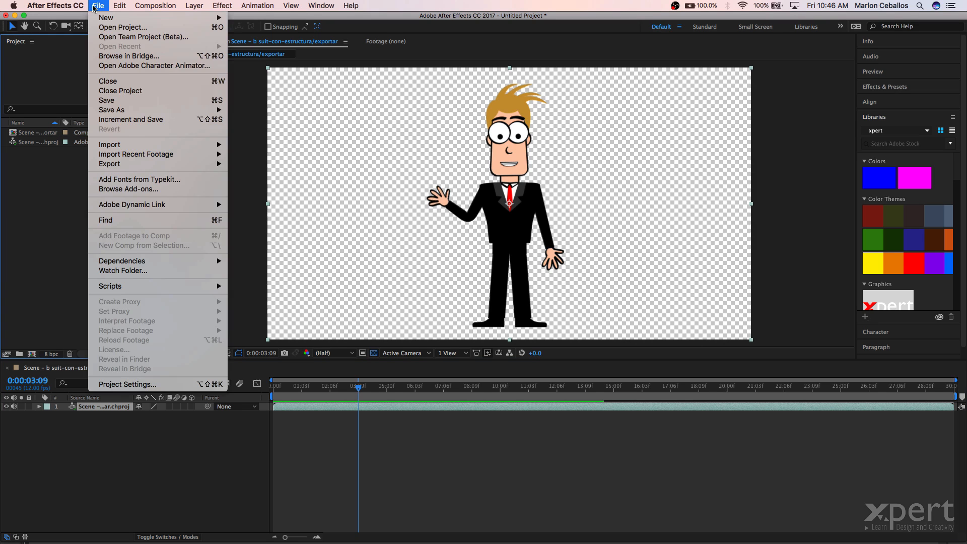
pyautogui.moveTo(126, 145)
pyautogui.click(254, 146)
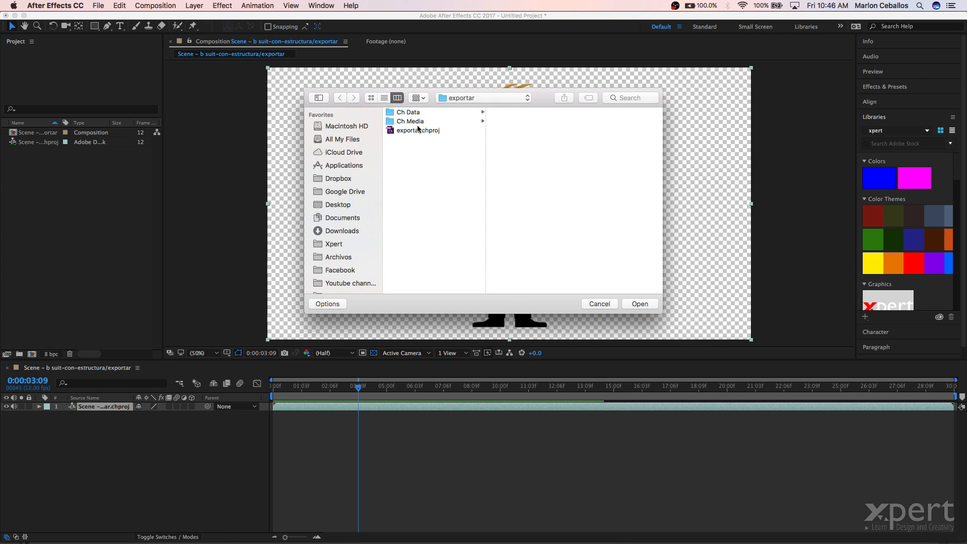
pyautogui.click(464, 98)
pyautogui.click(464, 119)
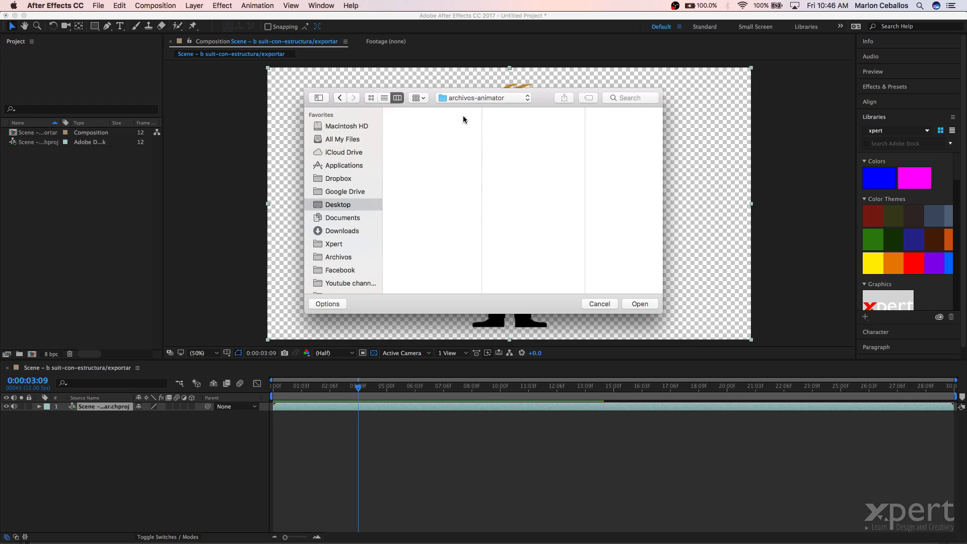
pyautogui.click(536, 122)
pyautogui.doubleClick(535, 122)
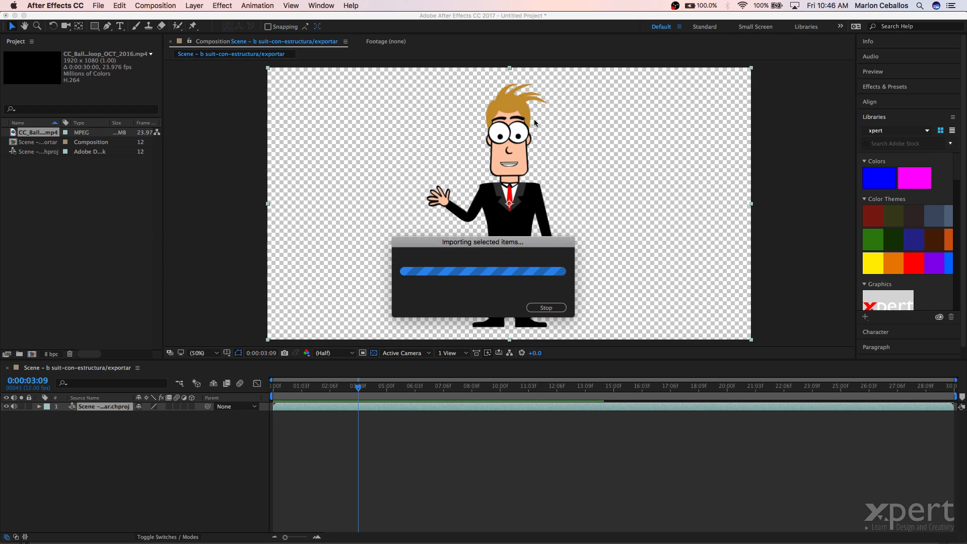
# Add the balloon video to the composition beneath the character layer and return the current time to 0:00:00:00
pyautogui.moveTo(18, 133); pyautogui.dragTo(53, 426)
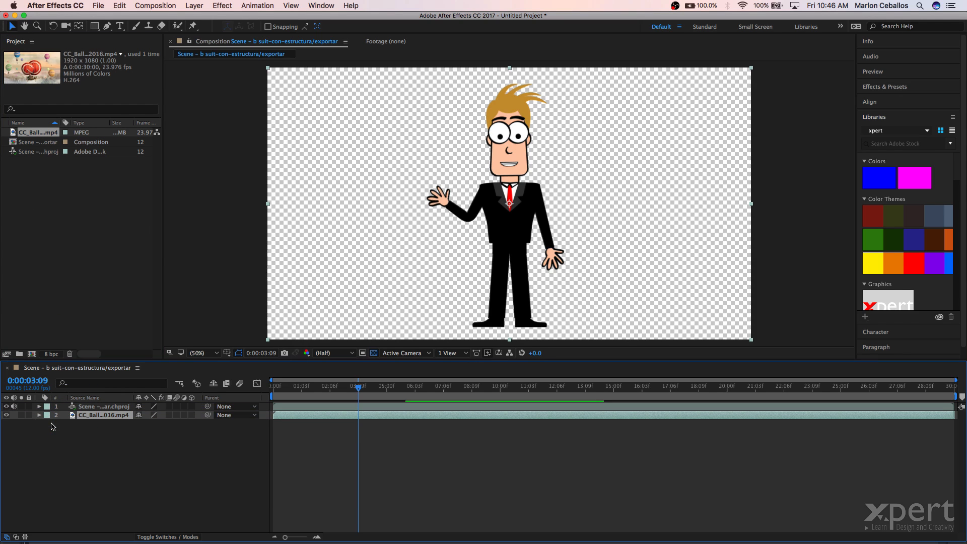
pyautogui.moveTo(357, 389); pyautogui.dragTo(273, 389)
pyautogui.click(514, 238)
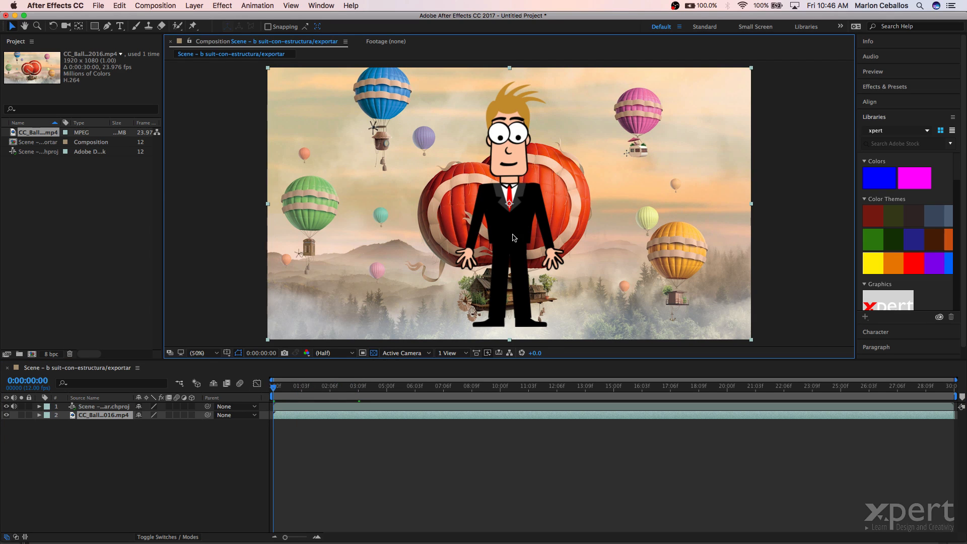
# Move the character slightly down and left over the balloon background, and preview the composition
pyautogui.click(522, 203)
pyautogui.moveTo(522, 203); pyautogui.dragTo(514, 233)
pyautogui.press('space')
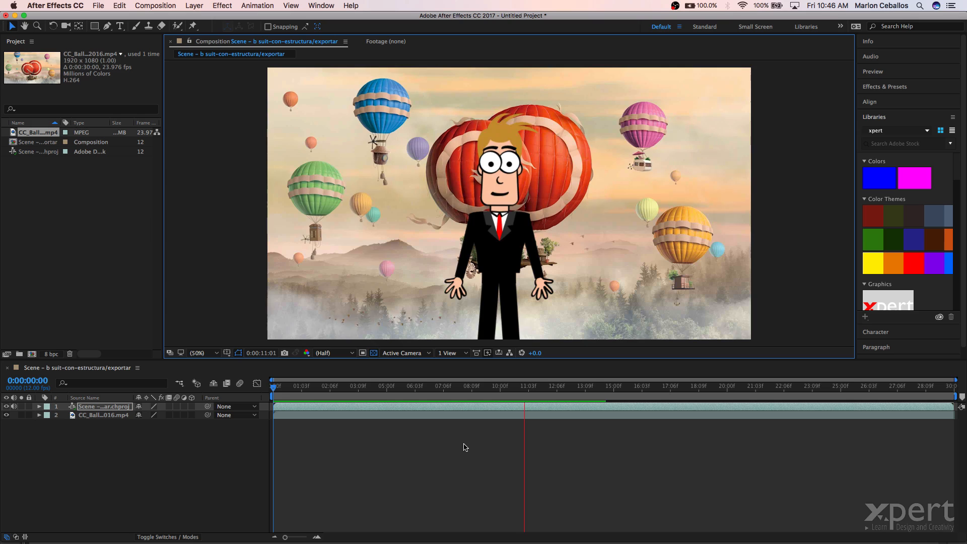
pyautogui.press('space')
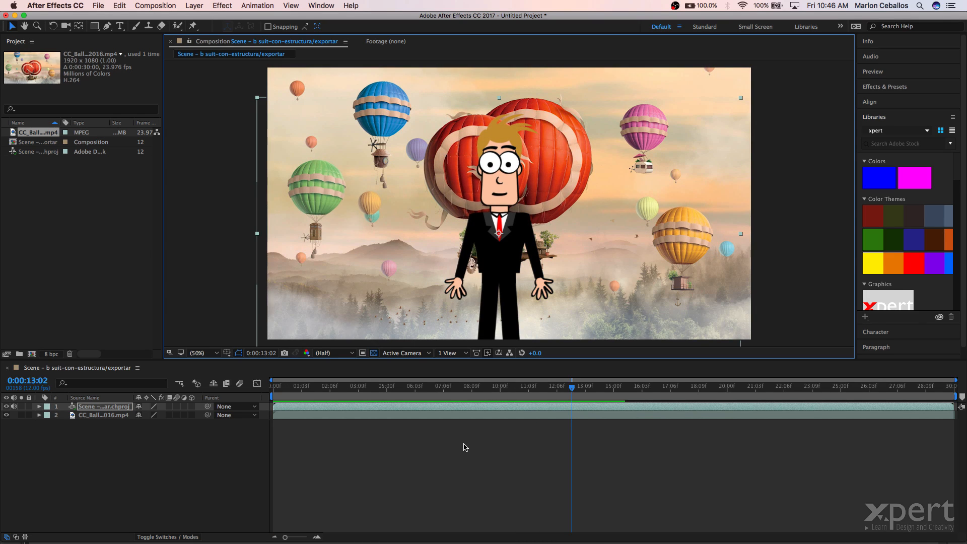
# Switch to Adobe Character Animator and open the Stream workspace
pyautogui.press('super+Tab')
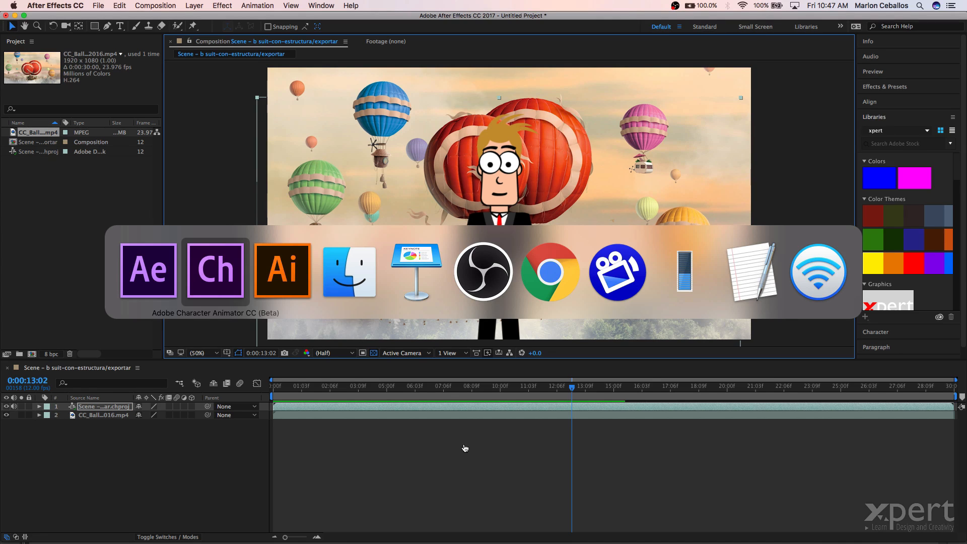
pyautogui.press('super+Tab')
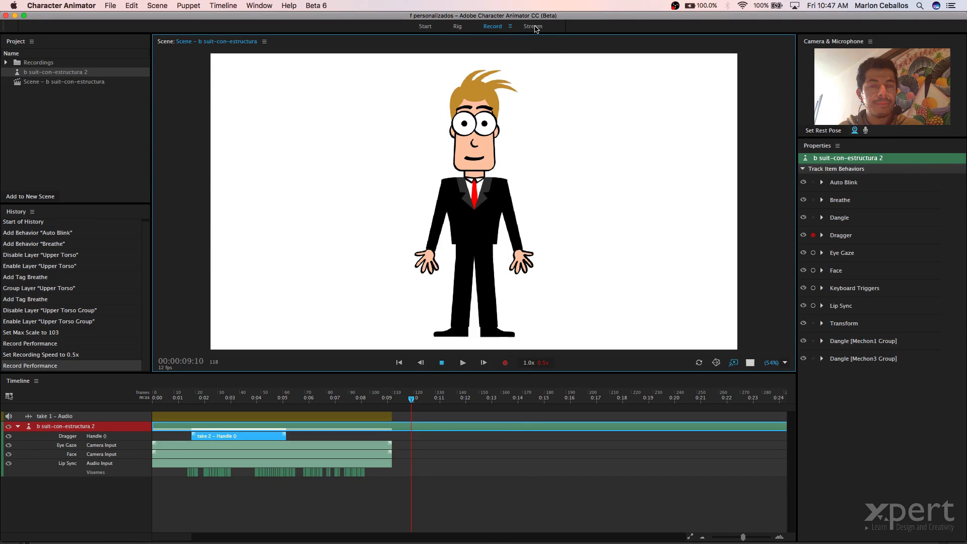
pyautogui.click(571, 81)
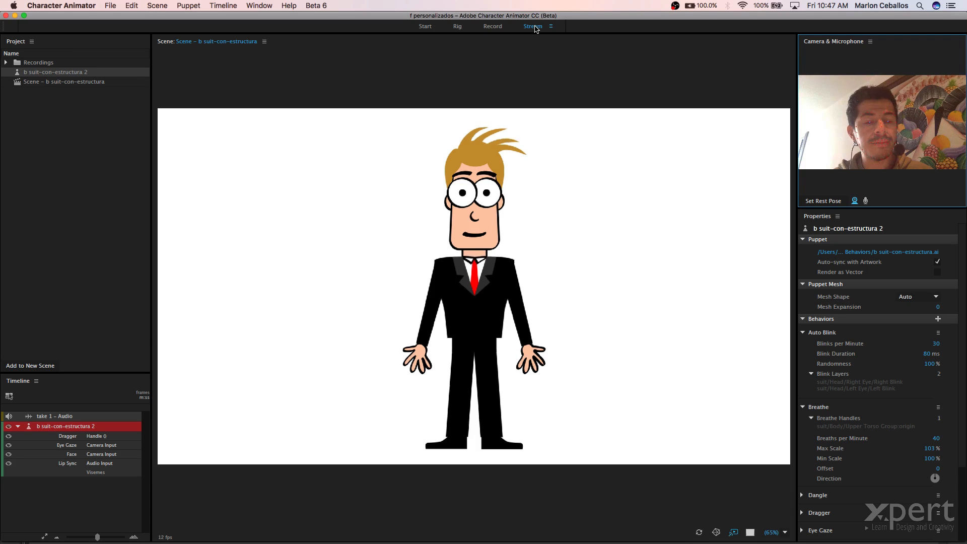
# Review the Live Output preferences for Mercury Transmit and Syphon, and leave without saving changes
pyautogui.click(735, 537)
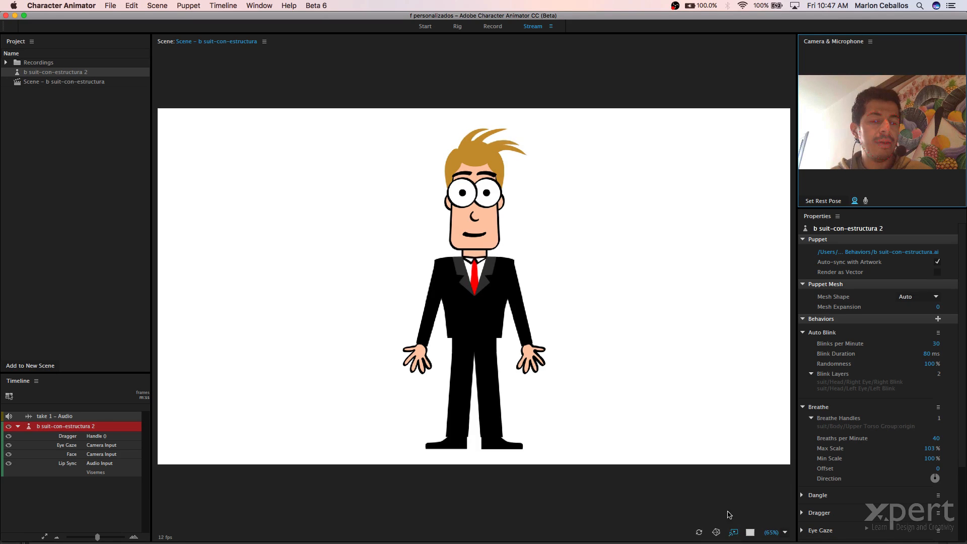
pyautogui.keyDown('super'); pyautogui.click(735, 536); pyautogui.keyUp('super')
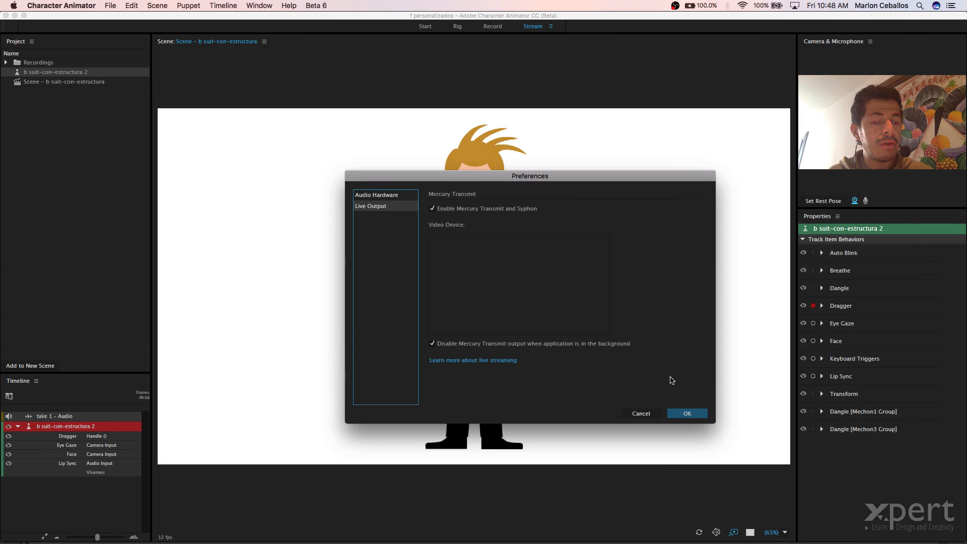
pyautogui.click(649, 414)
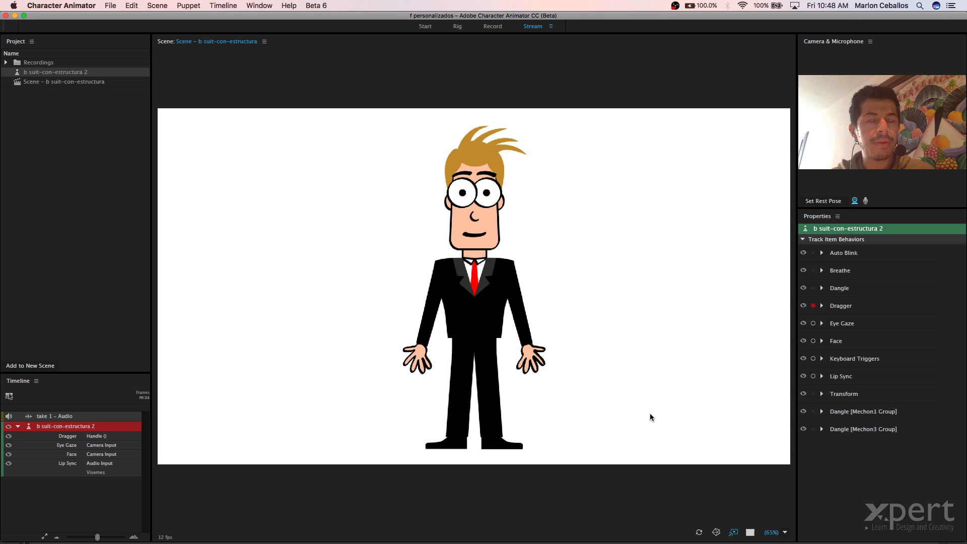
# Switch to OBS and activate the Mac - S1 scene, followed by the Camera(solo) - S5 scene
pyautogui.press('super+Tab')
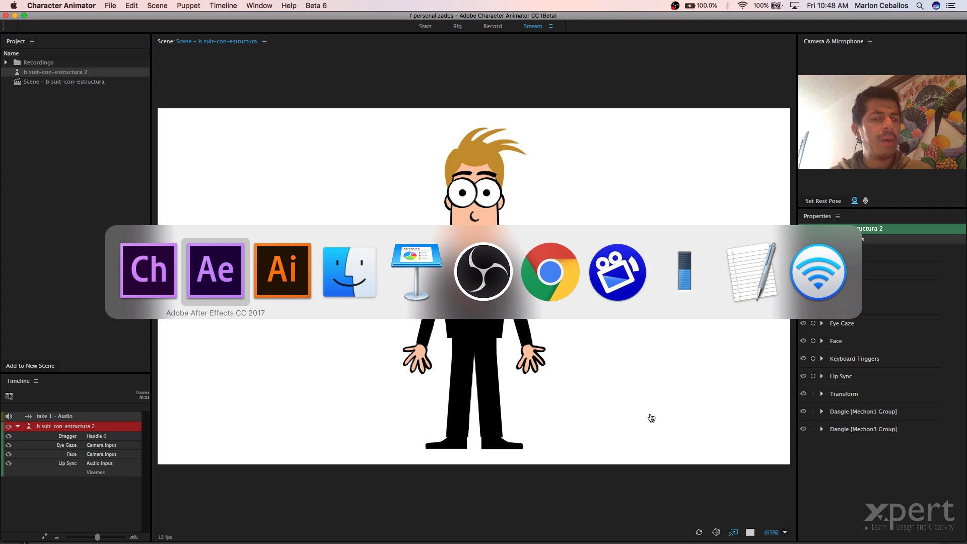
pyautogui.press('Escape')
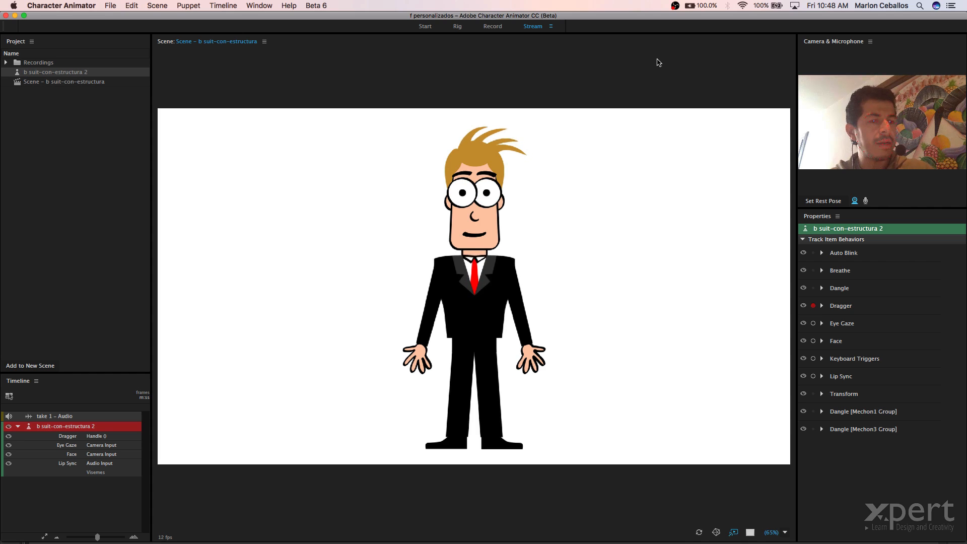
pyautogui.press('super+Tab')
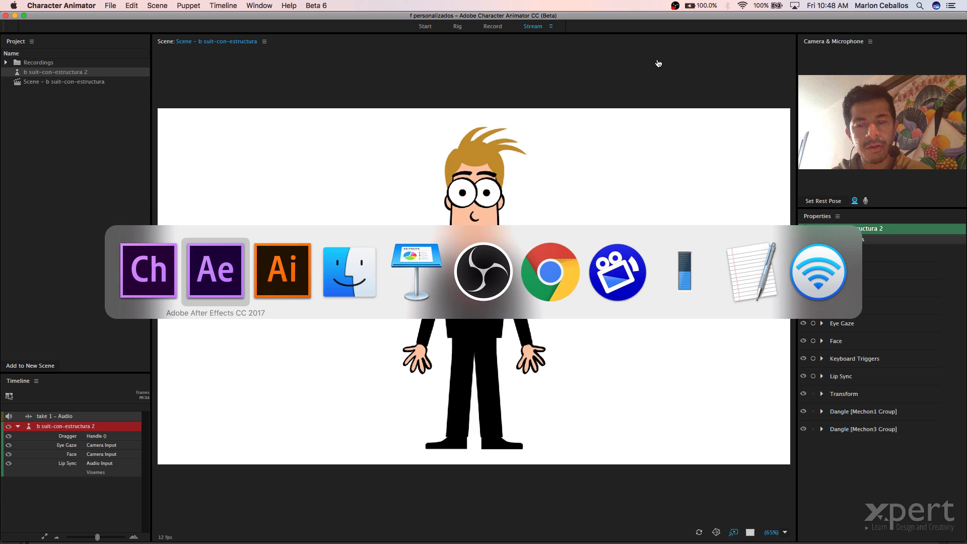
pyautogui.click(487, 258)
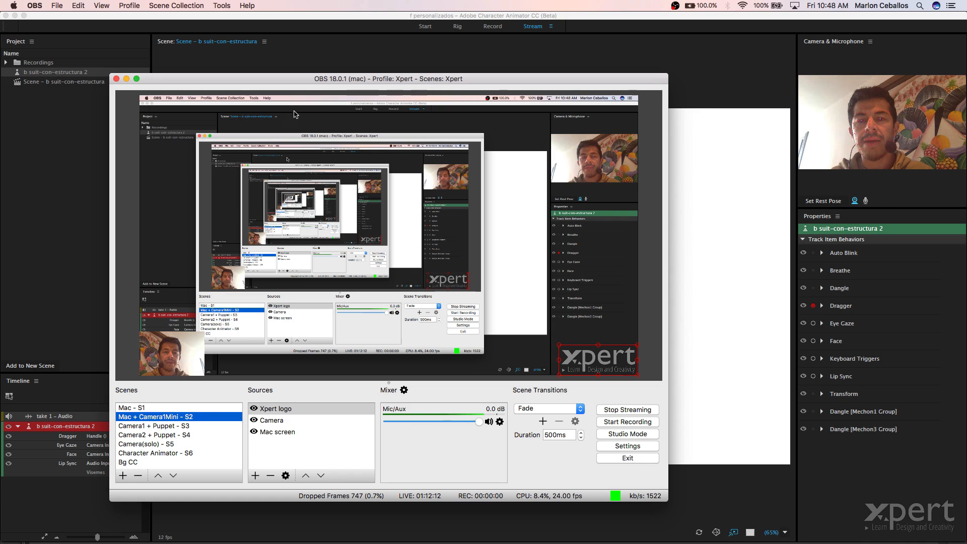
pyautogui.click(144, 409)
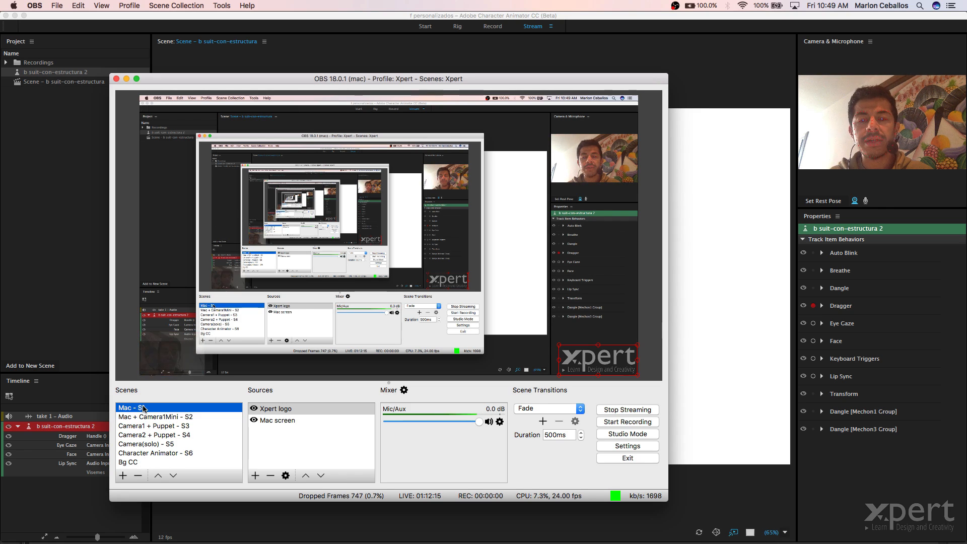
pyautogui.click(146, 444)
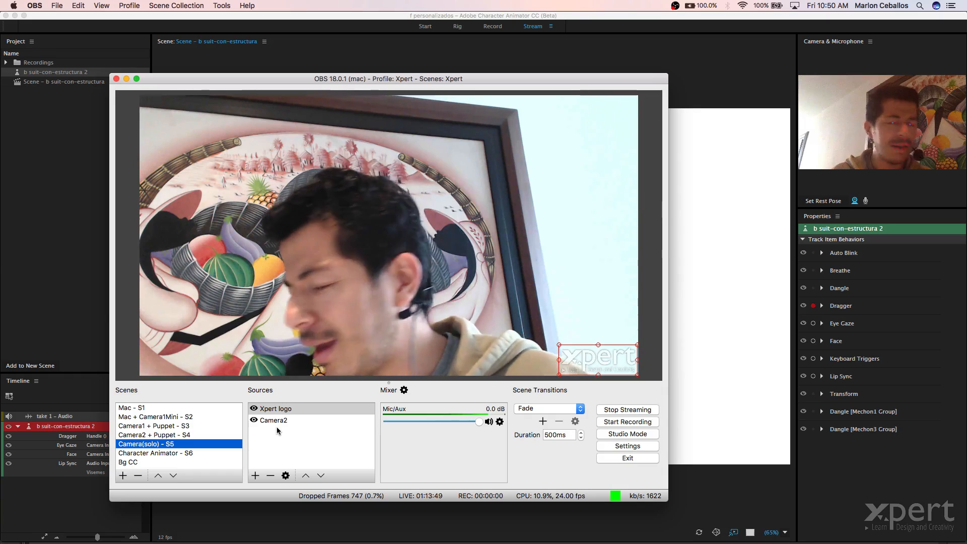
# Switch to Chrome to show the Adobe Character Animator CC course page
pyautogui.press('super+Tab')
pyautogui.press('super+Tab')
pyautogui.press('super+Tab')
pyautogui.press('super+Tab')
pyautogui.press('super+Tab')
pyautogui.press('super+Tab')
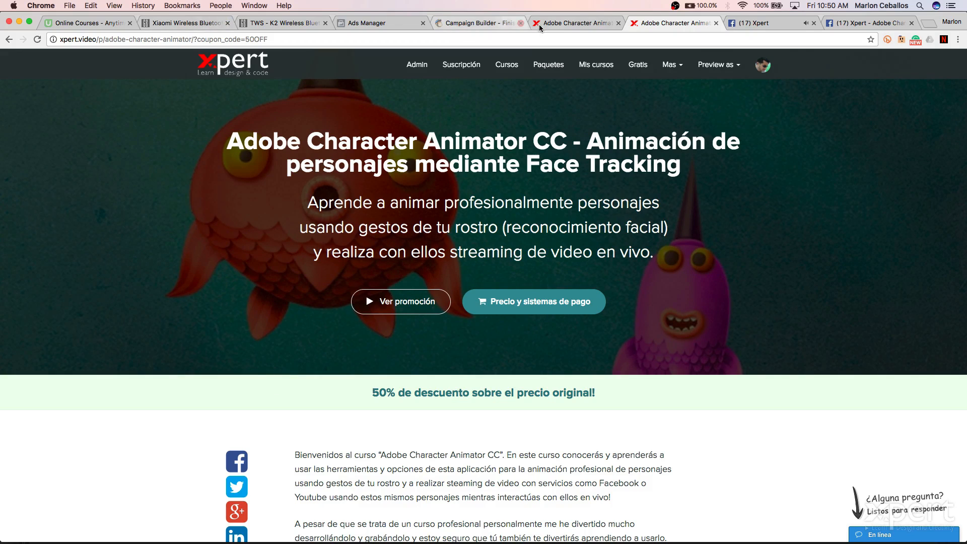
# Compare the regular Adobe Character Animator CC course page with its 50OFF coupon version
pyautogui.click(558, 24)
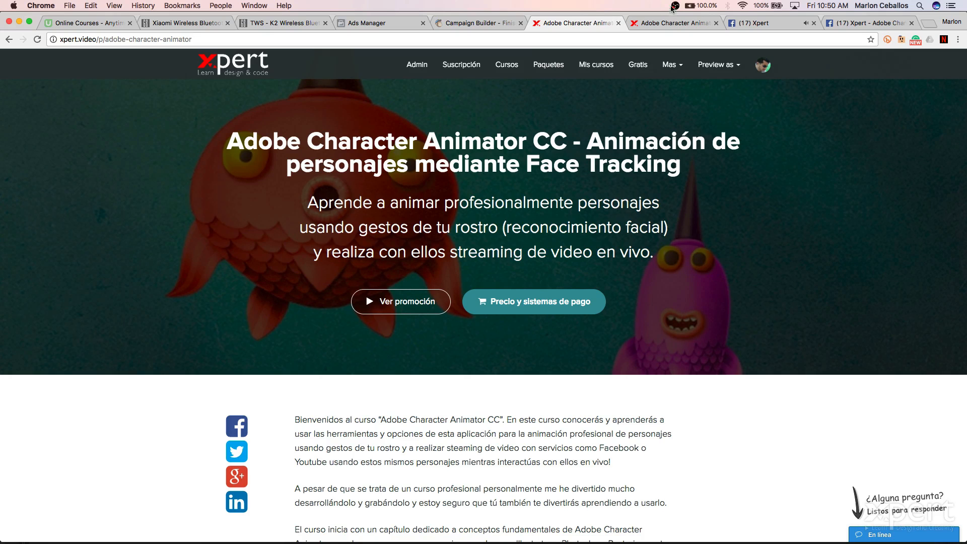
pyautogui.click(670, 24)
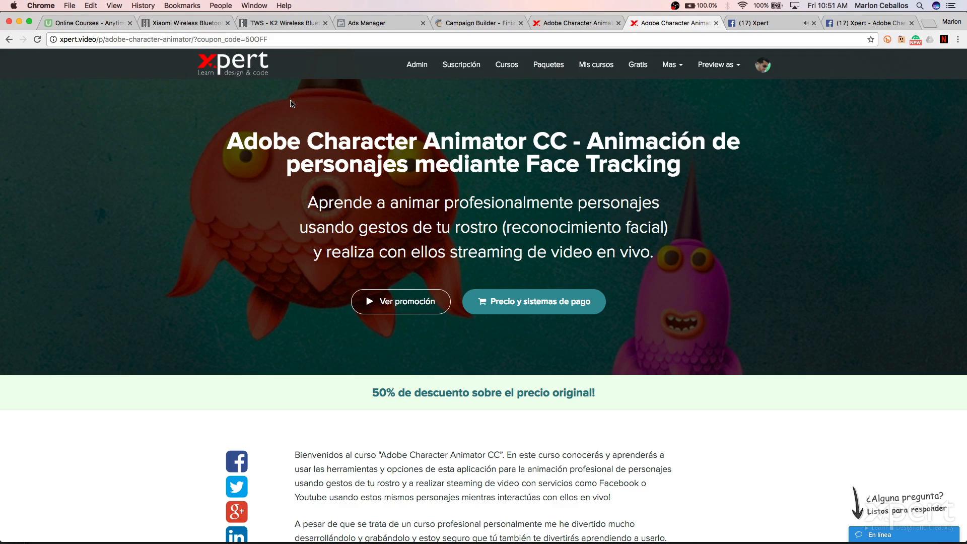
# Switch to OBS and review the available devices for the Camera2 source, leaving its properties without saving changes
pyautogui.press('super+Tab')
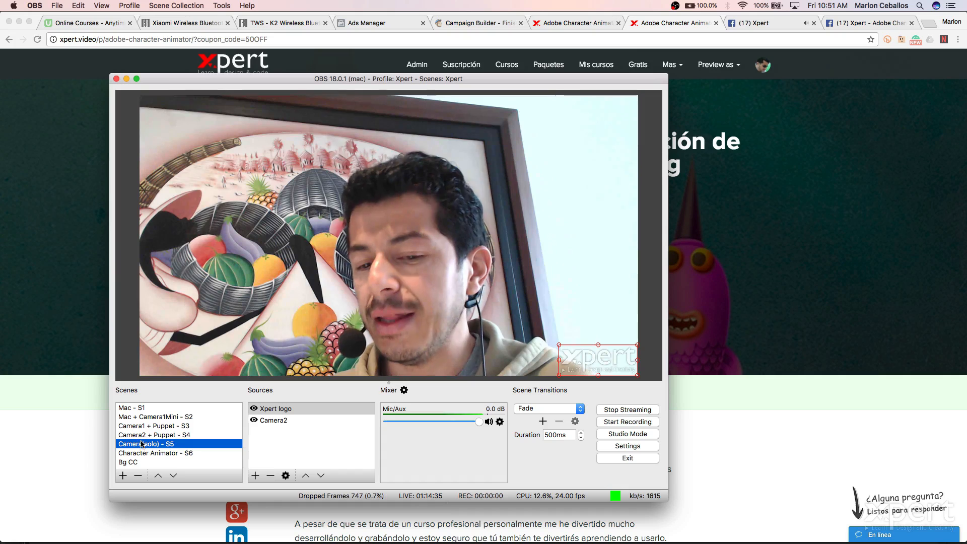
pyautogui.click(276, 422)
pyautogui.click(276, 409)
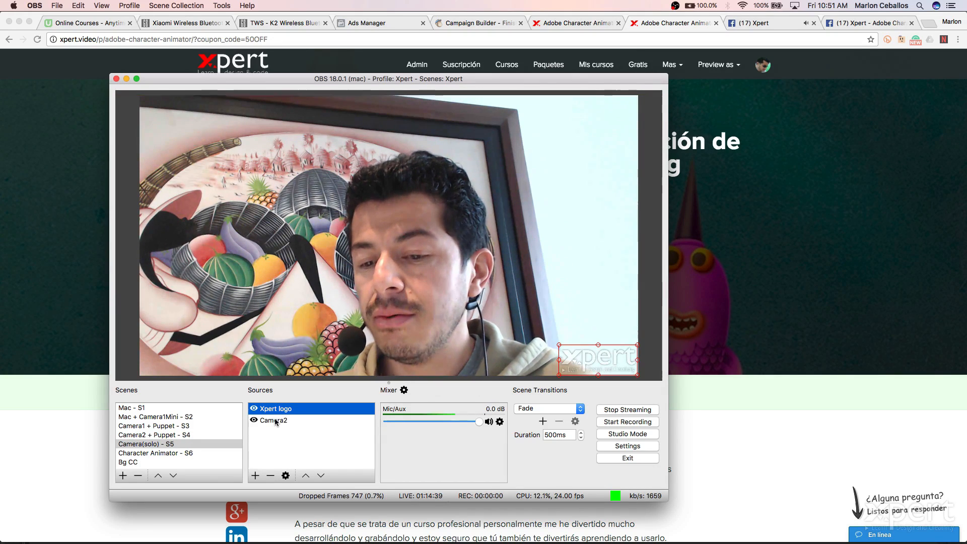
pyautogui.click(276, 421)
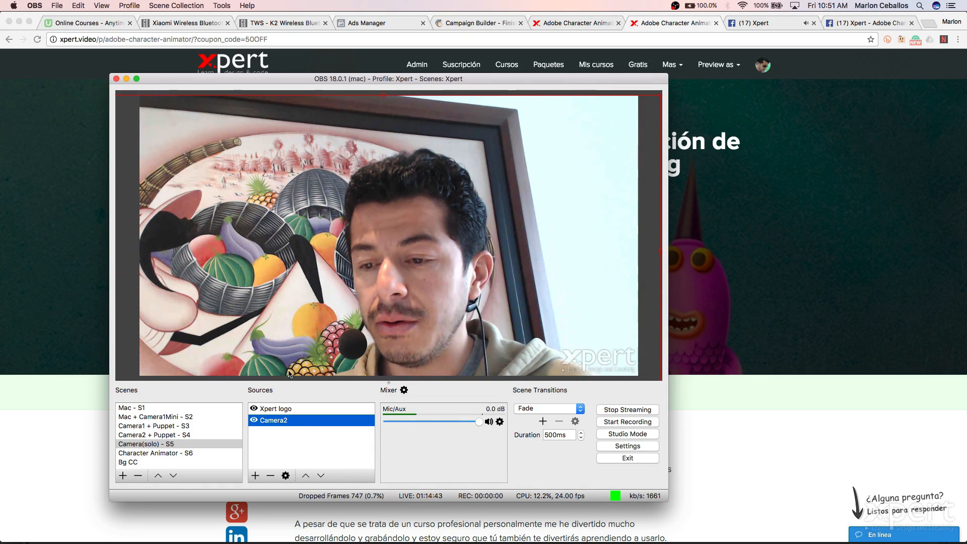
pyautogui.doubleClick(285, 422)
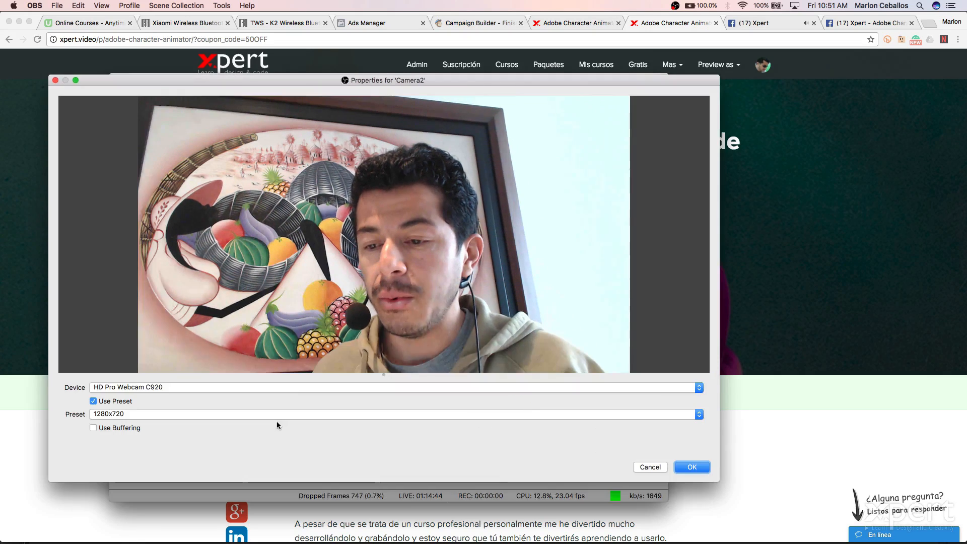
pyautogui.click(284, 388)
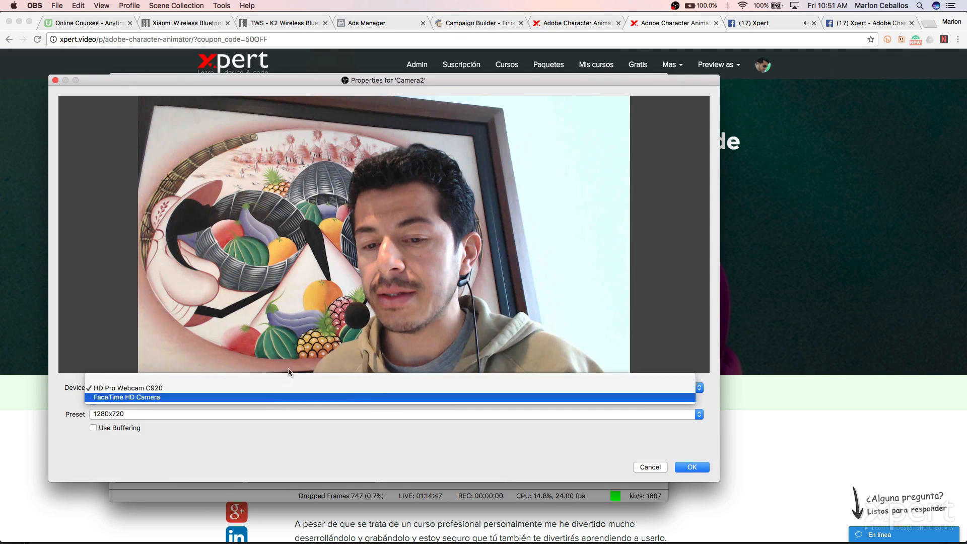
pyautogui.click(603, 439)
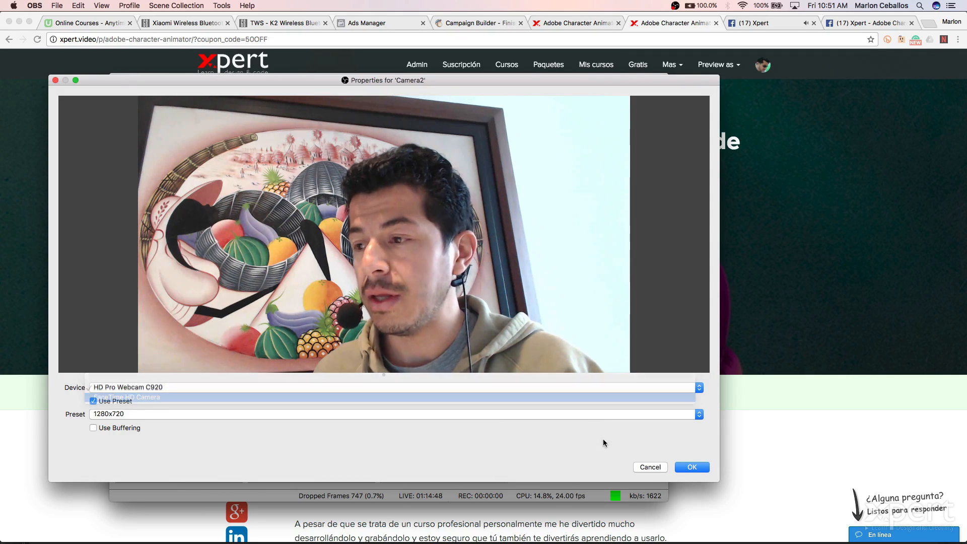
pyautogui.click(651, 468)
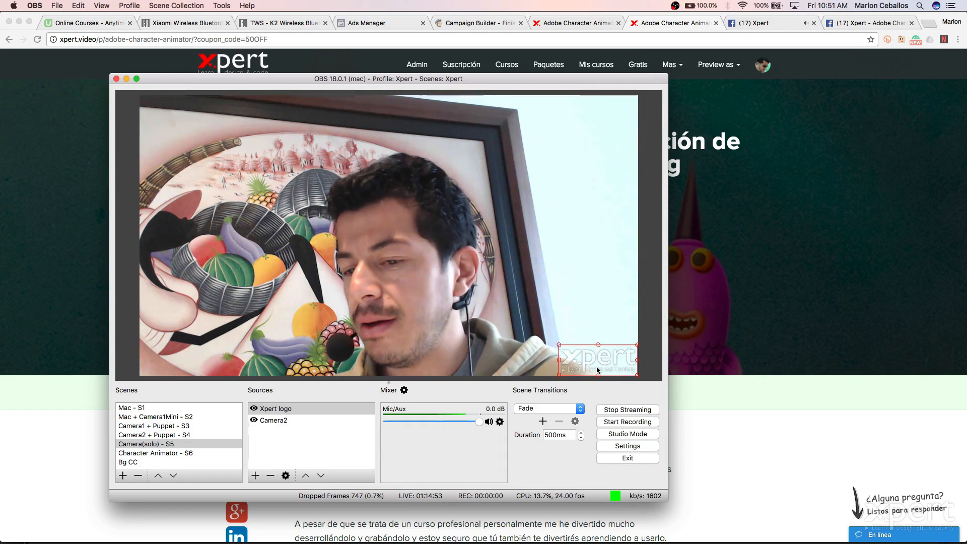
# Add a new Game Capture (Syphon) source to the Camera(solo) - S5 scene, using [Adobe Character Animator CC Beta] Scene as its source
pyautogui.click(308, 455)
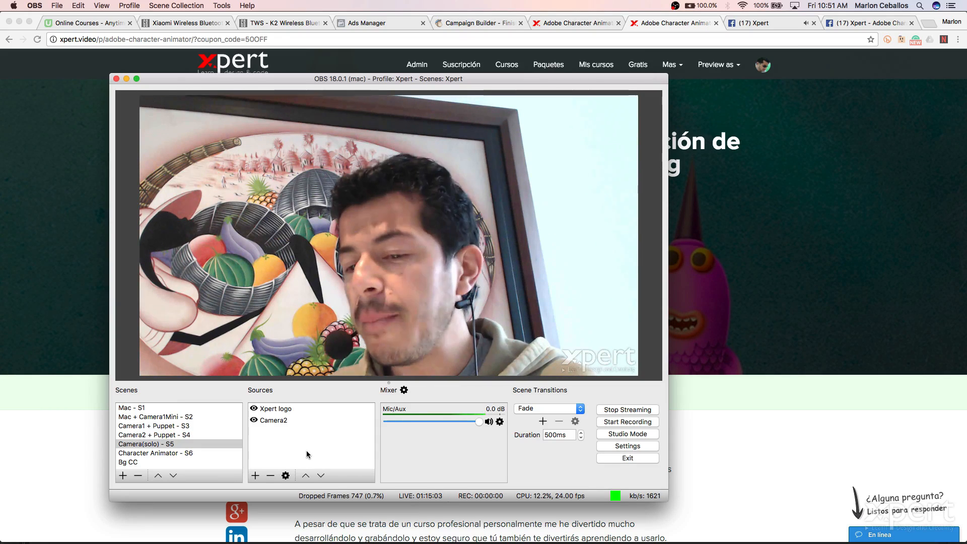
pyautogui.click(255, 475)
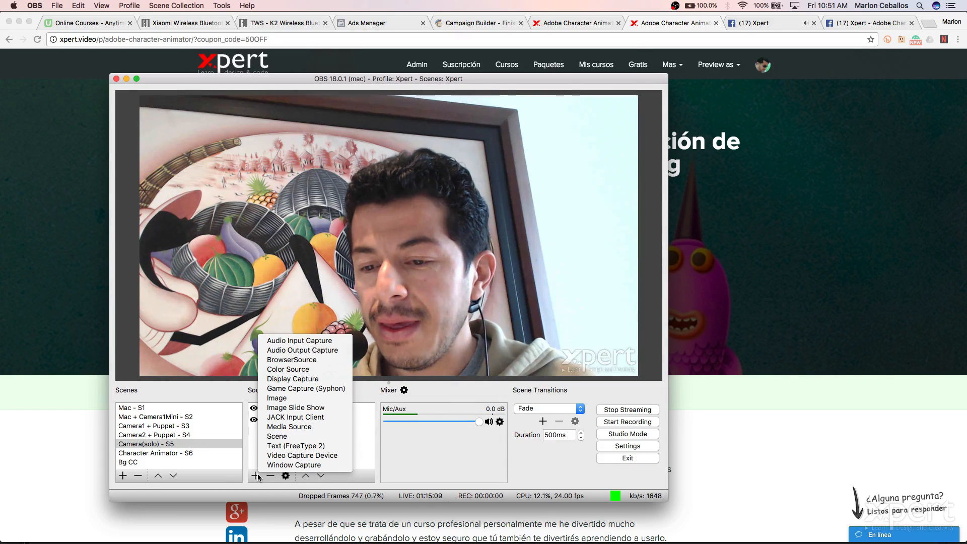
pyautogui.click(335, 388)
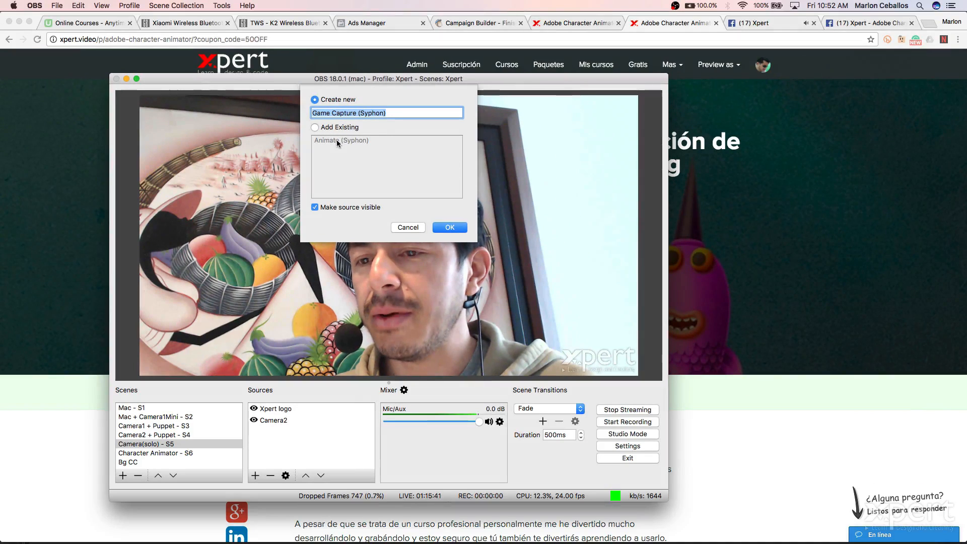
pyautogui.click(450, 228)
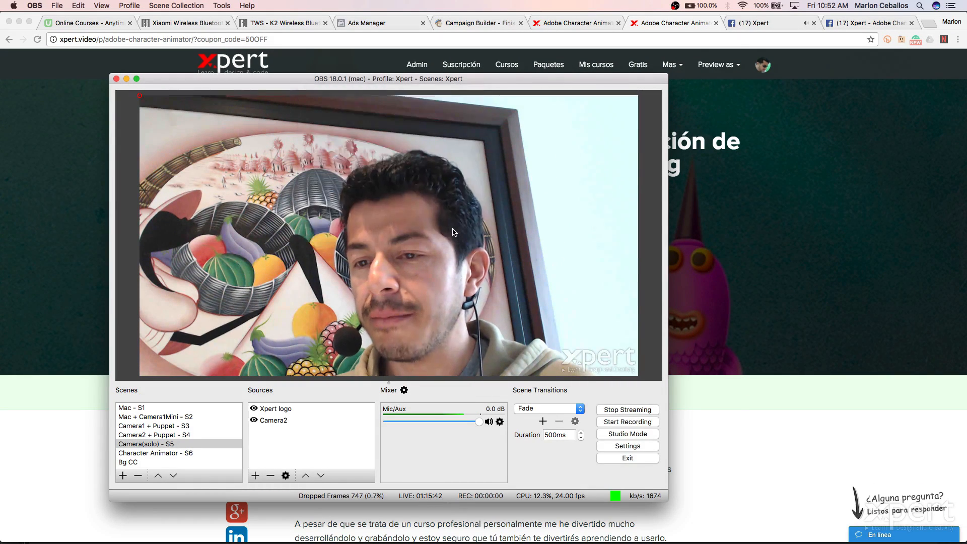
pyautogui.click(282, 310)
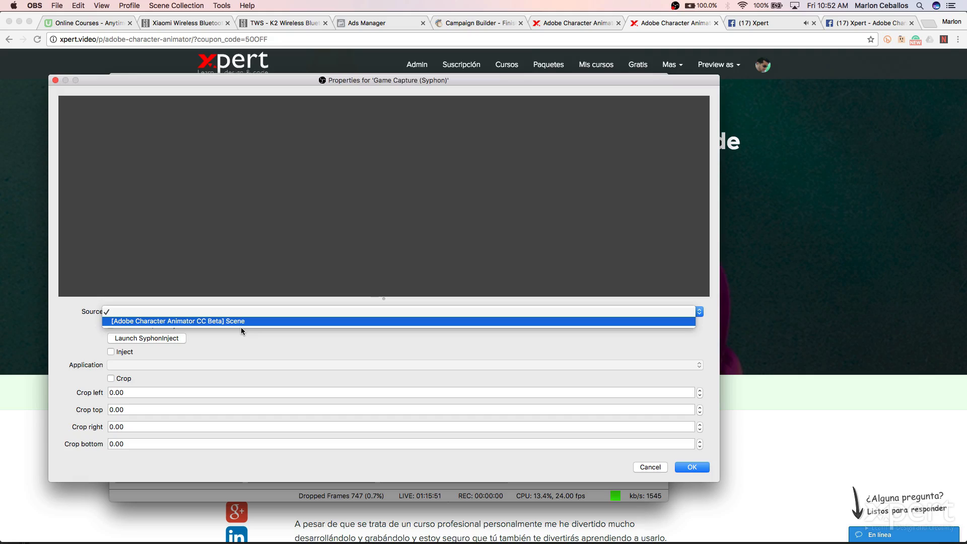
pyautogui.click(255, 321)
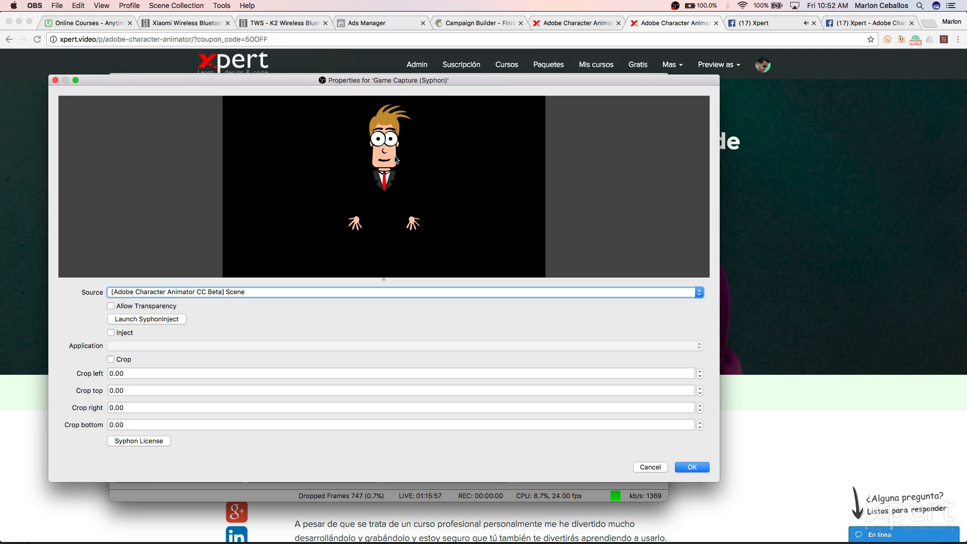
# Switch to Character Animator, open the Record workspace, and set the rest pose for face tracking
pyautogui.press('super+Tab')
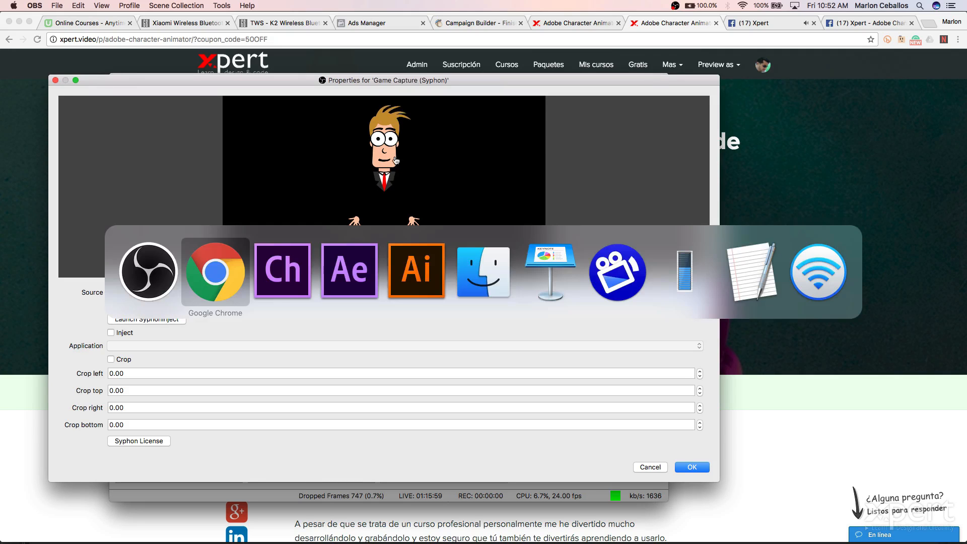
pyautogui.press('super+Tab')
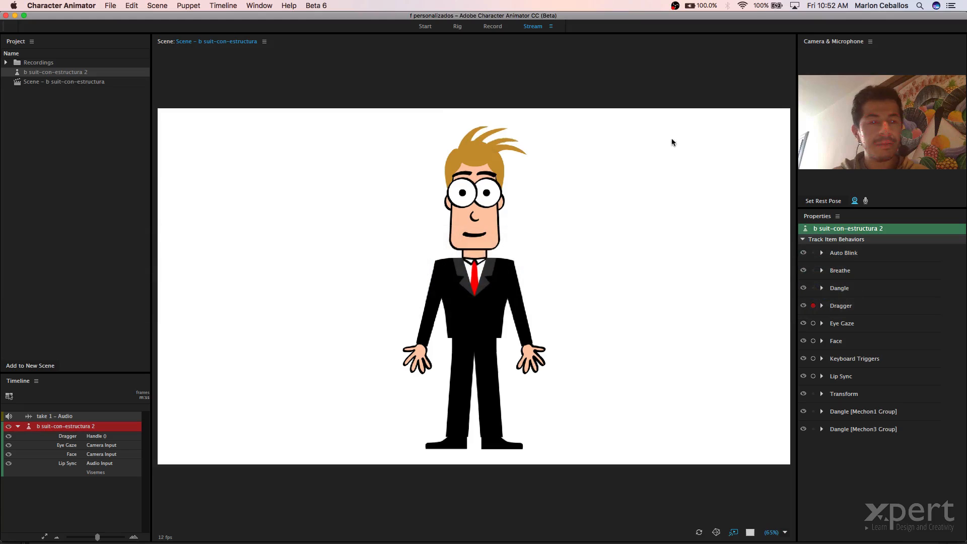
pyautogui.click(492, 28)
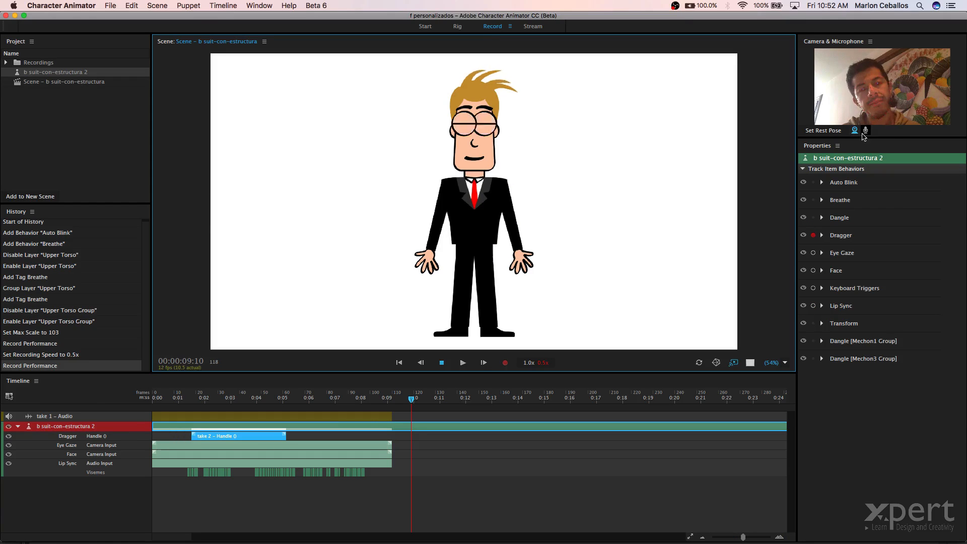
pyautogui.click(833, 132)
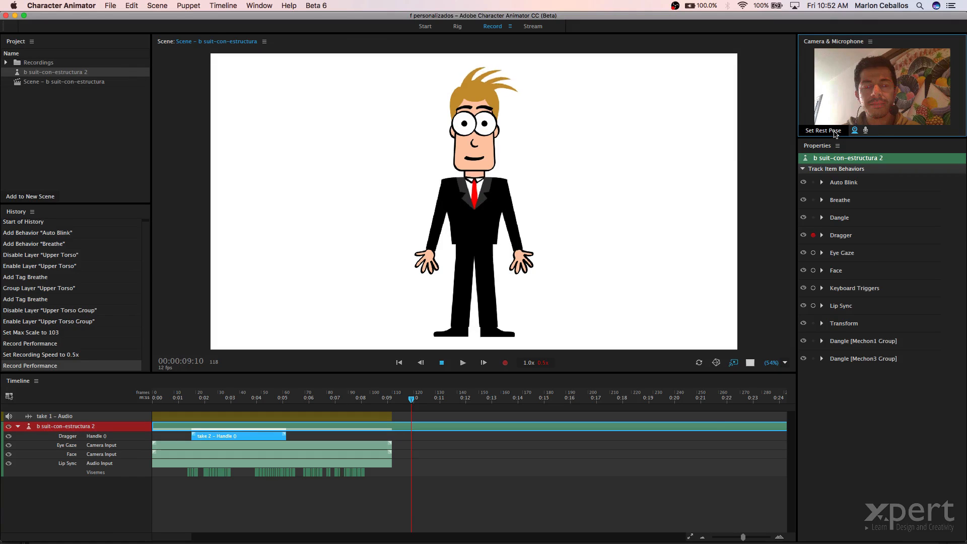
# Return the playhead to the timeline start and enable both the microphone and camera inputs
pyautogui.moveTo(412, 399); pyautogui.dragTo(127, 396)
pyautogui.click(866, 129)
pyautogui.click(856, 130)
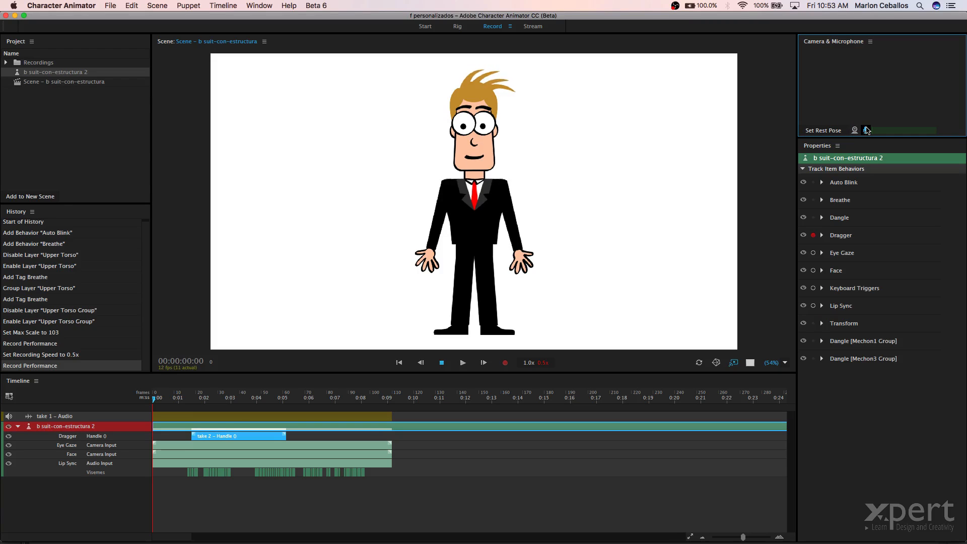
pyautogui.click(855, 130)
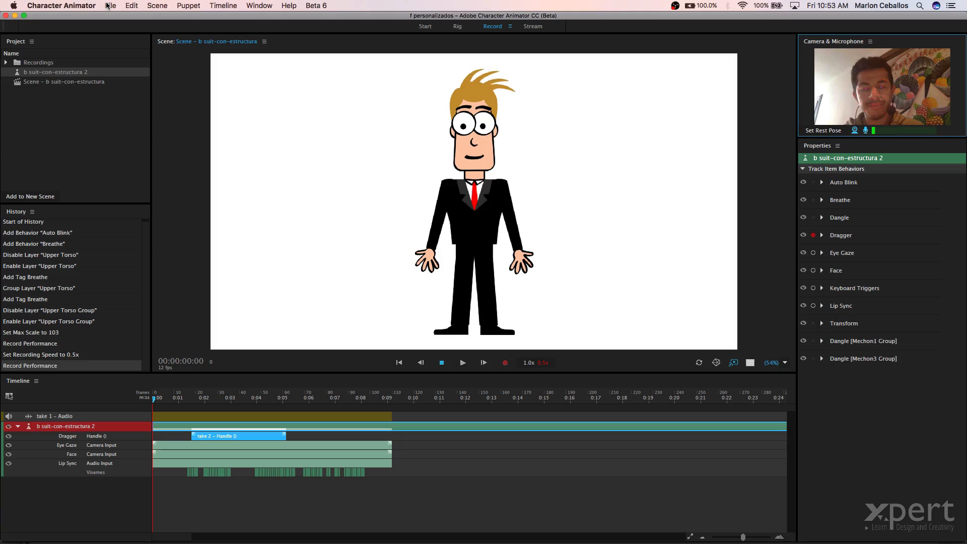
# Open the dangle 2.chproj project from the e dangle 2 folder inside 05 Behaviors
pyautogui.press('super+o')
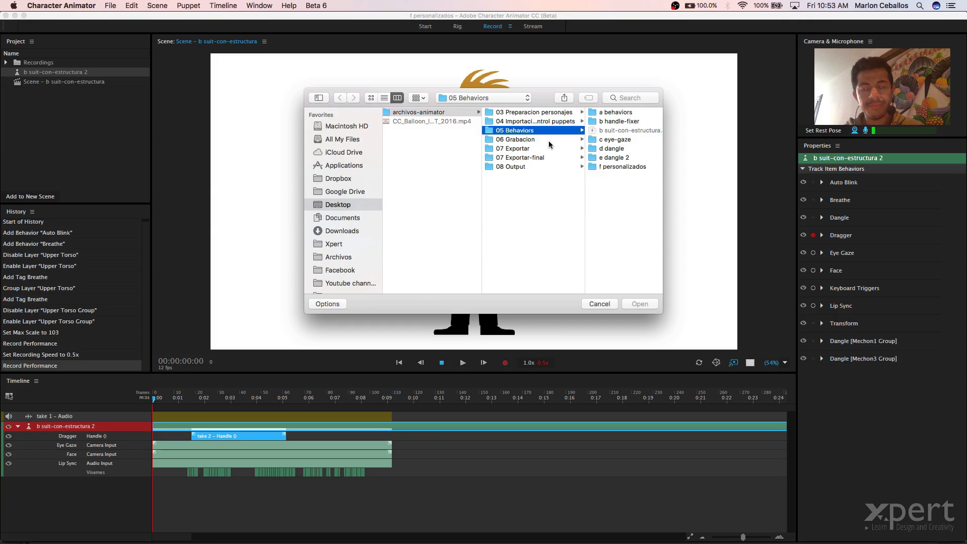
pyautogui.click(623, 158)
pyautogui.click(596, 131)
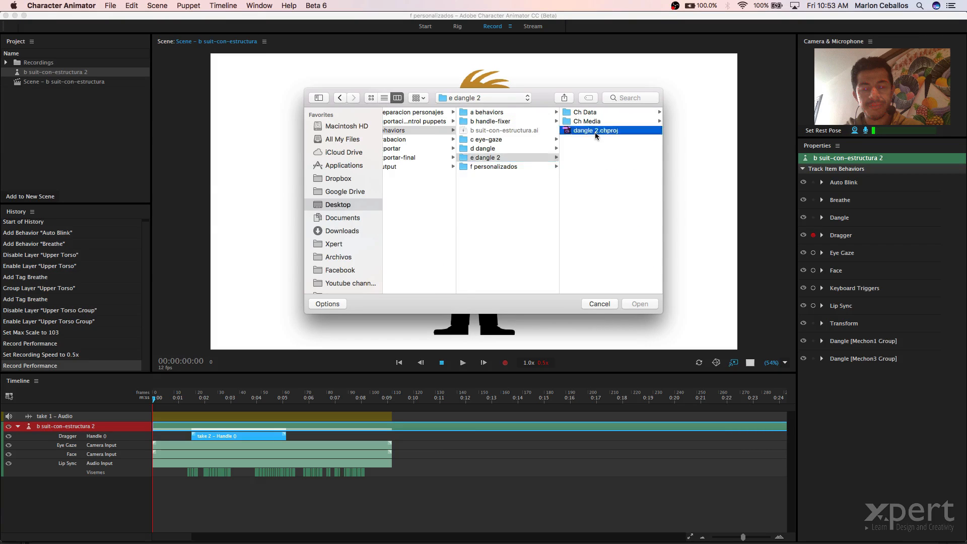
pyautogui.click(641, 304)
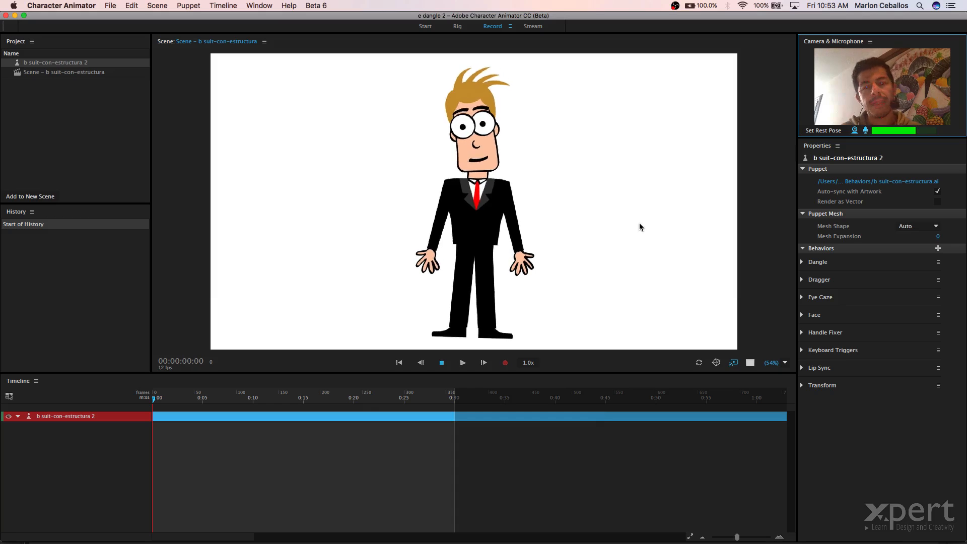
# Switch to OBS, allow transparency for the Game Capture (Syphon) source, and accept its properties
pyautogui.press('super+Tab')
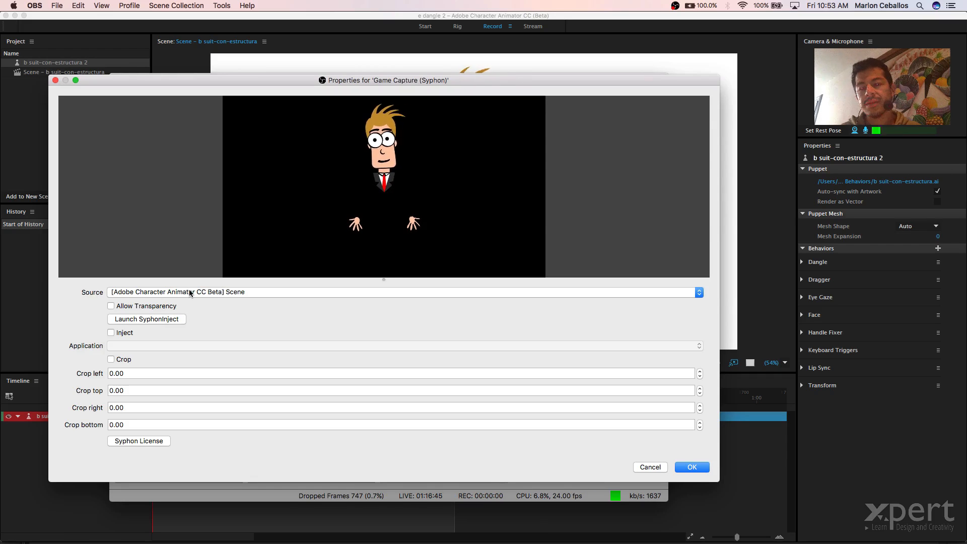
pyautogui.click(155, 309)
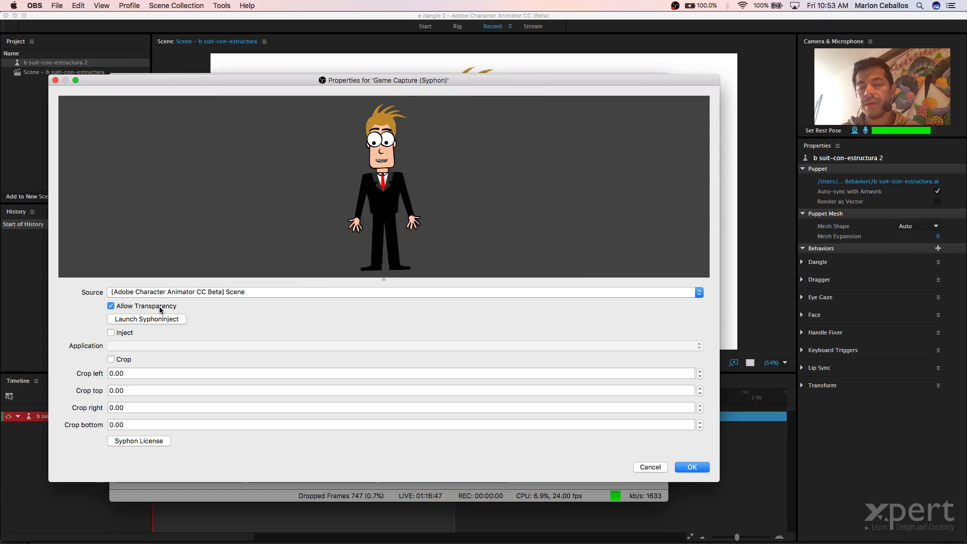
pyautogui.click(692, 466)
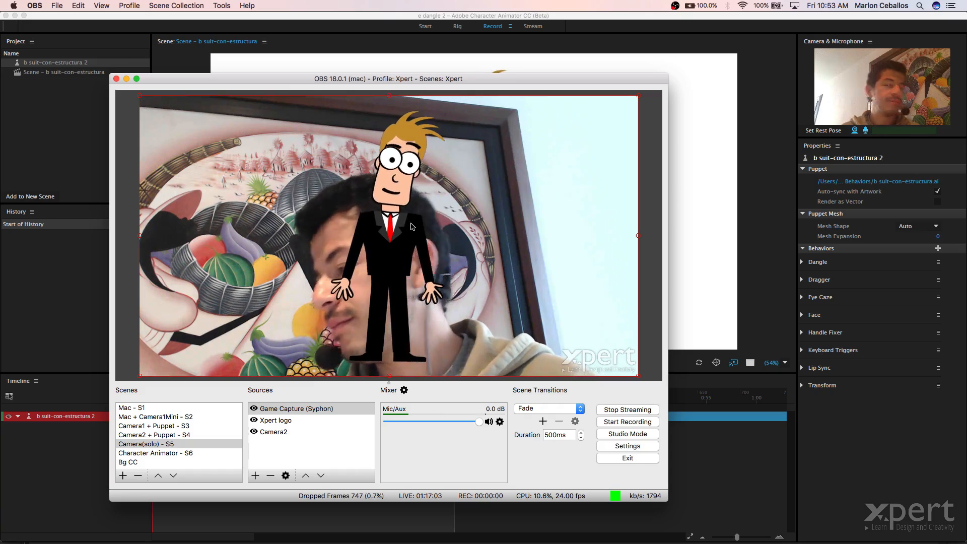
# Scale down the puppet capture and place it in the lower-left area of the camera image, beside the presenter
pyautogui.moveTo(412, 227); pyautogui.dragTo(235, 230)
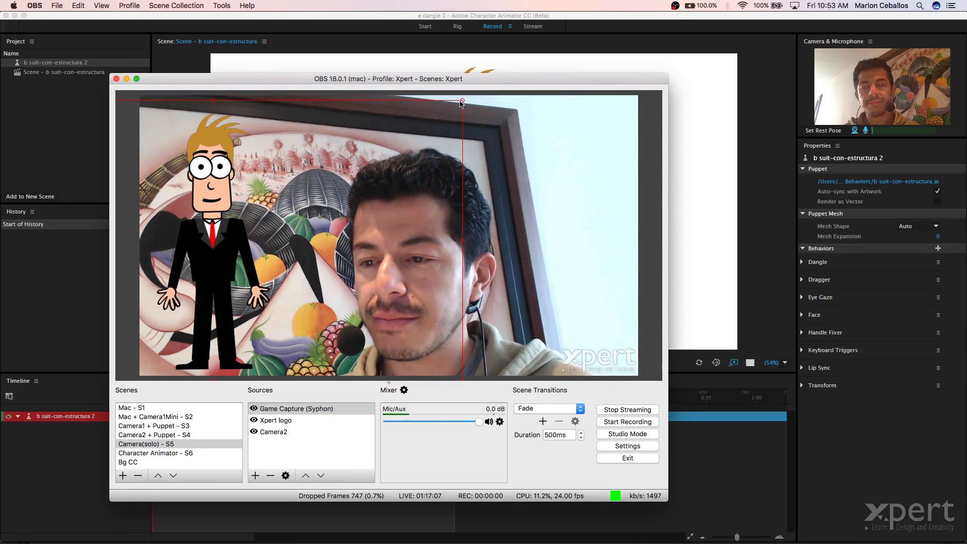
pyautogui.moveTo(460, 104); pyautogui.dragTo(307, 250)
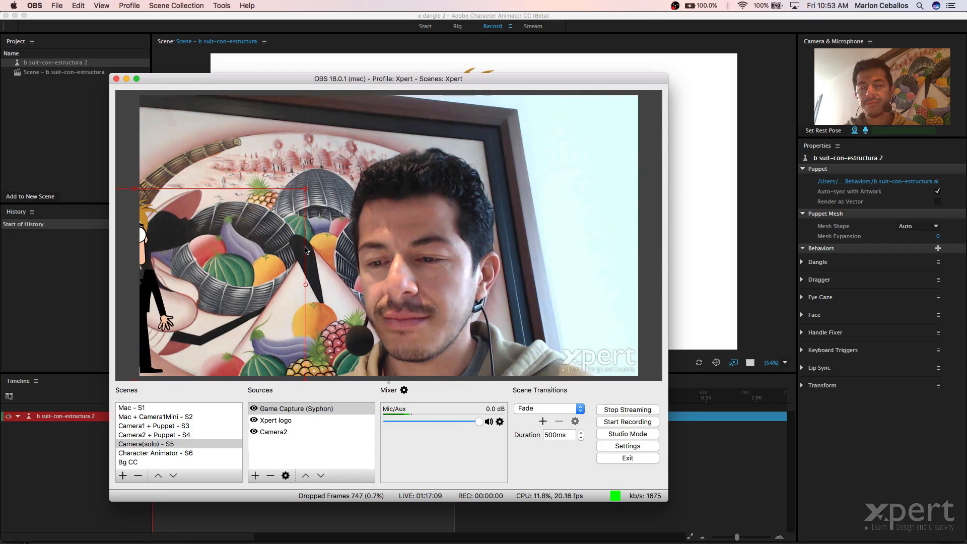
pyautogui.moveTo(156, 301); pyautogui.dragTo(249, 325)
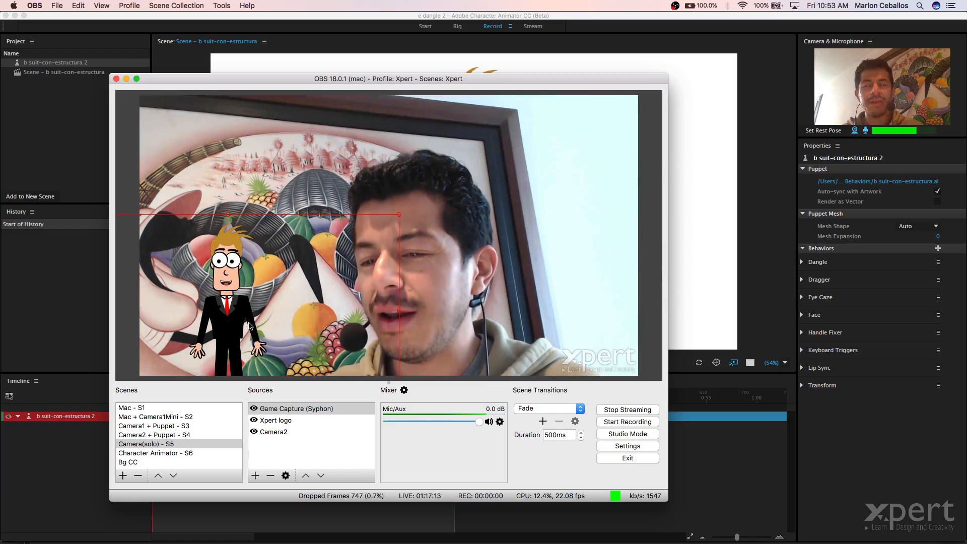
# Hide the Camera2 source to preview the puppet on its own, and show the camera again
pyautogui.click(129, 119)
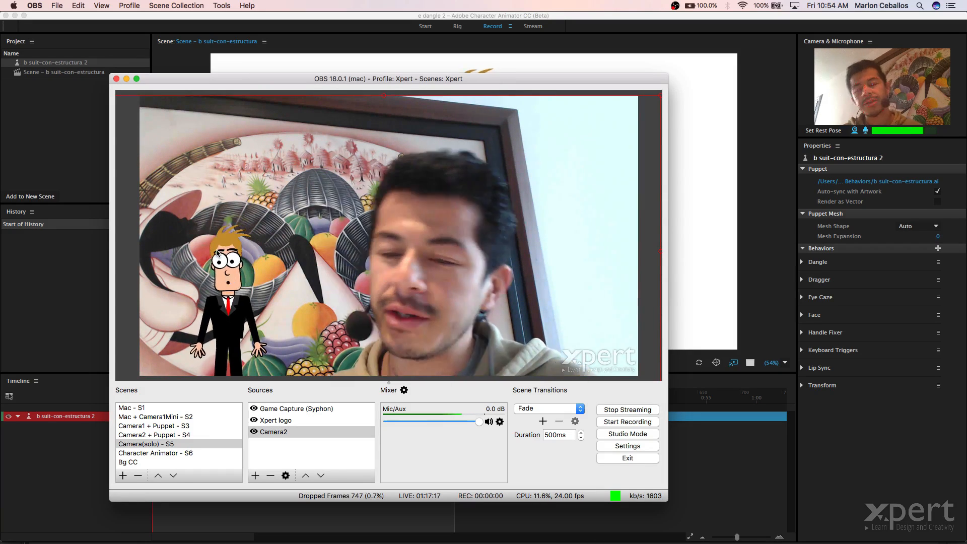
pyautogui.click(253, 432)
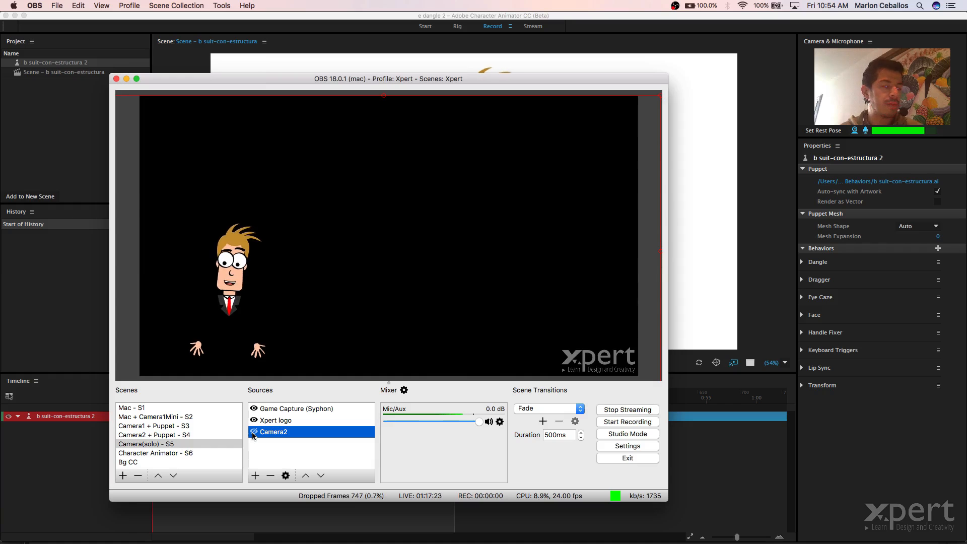
pyautogui.click(253, 432)
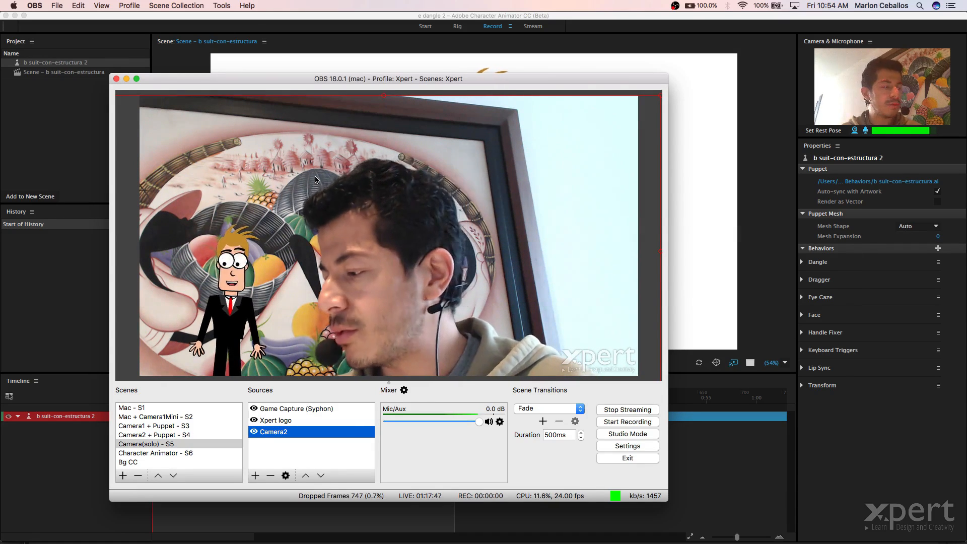
pyautogui.press('super+Tab')
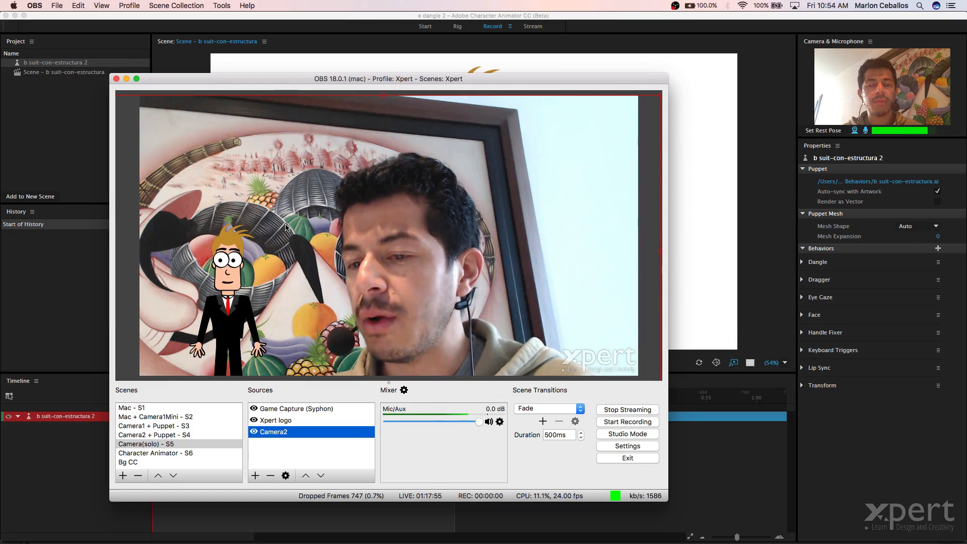